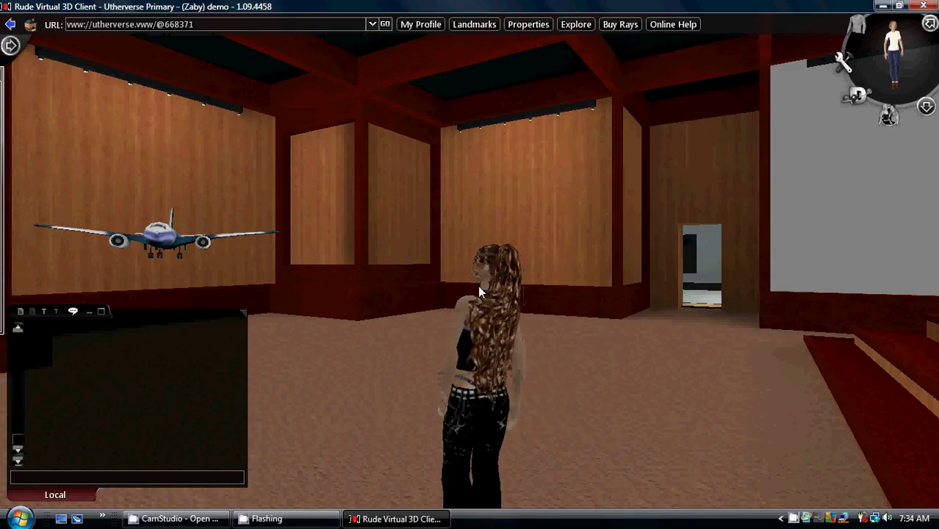
Step: Open the World Texture Editor for the room and minimise the local chat window
{"action": "right_click_drag", "start_coordinate": [487, 280], "coordinate": [490, 269]}
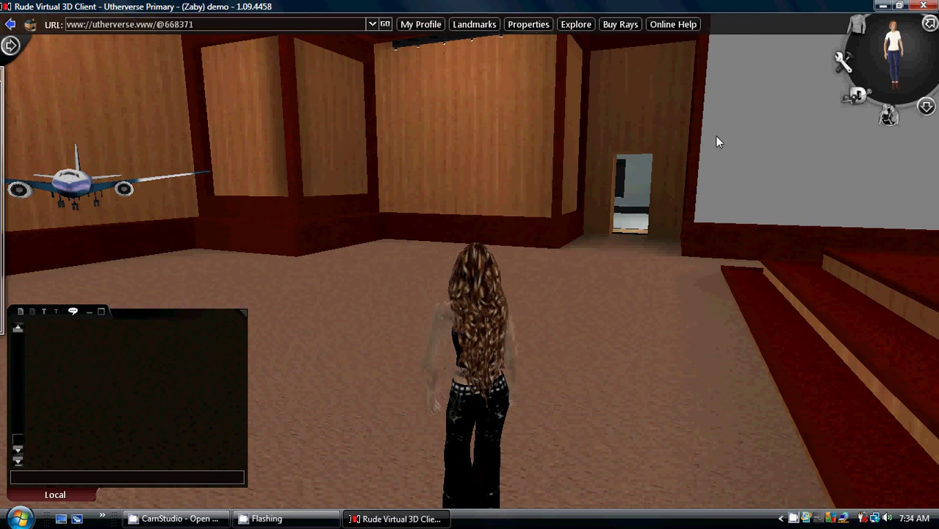
{"action": "left_click_drag", "start_coordinate": [635, 154], "coordinate": [465, 195]}
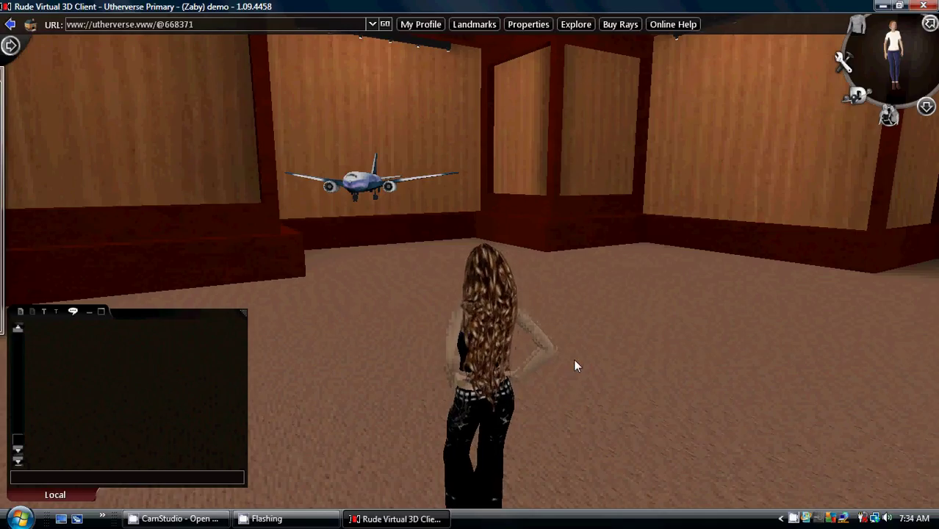
{"action": "left_click_drag", "start_coordinate": [583, 369], "coordinate": [627, 371]}
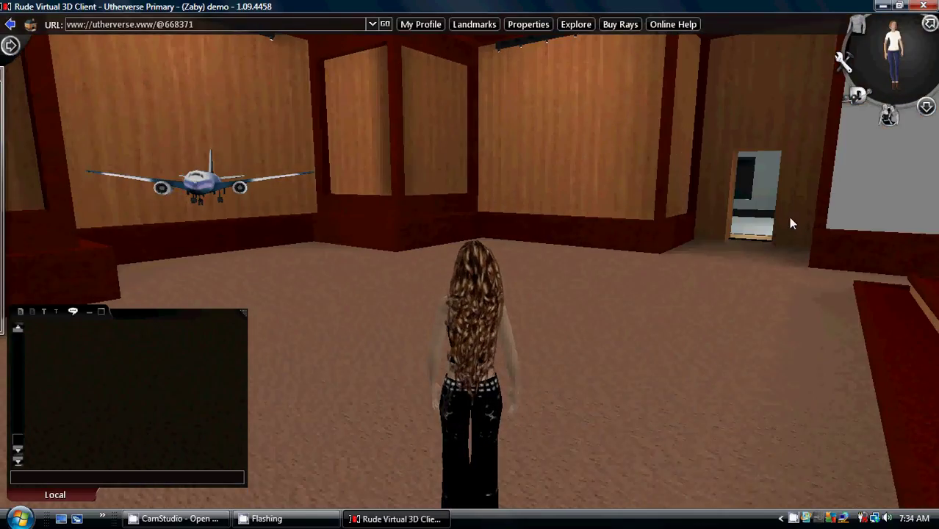
{"action": "key", "text": "Right"}
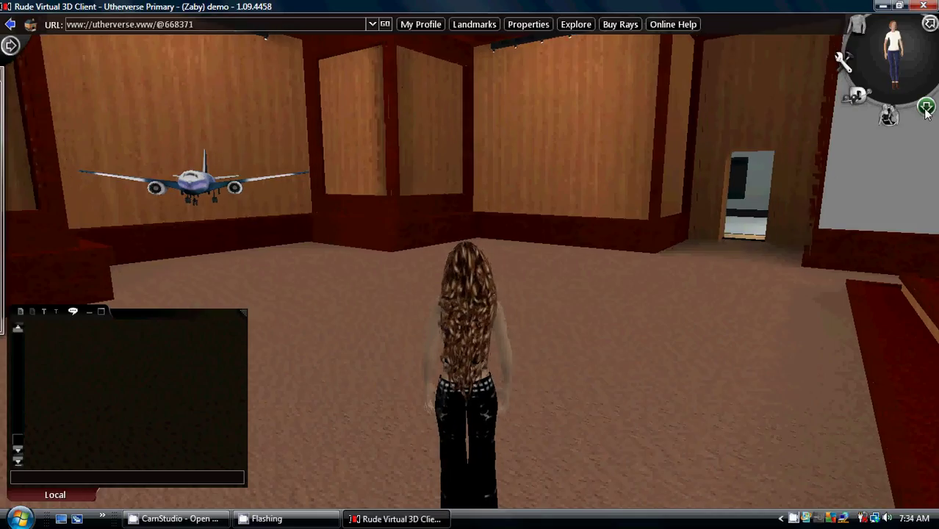
{"action": "key", "text": "Right"}
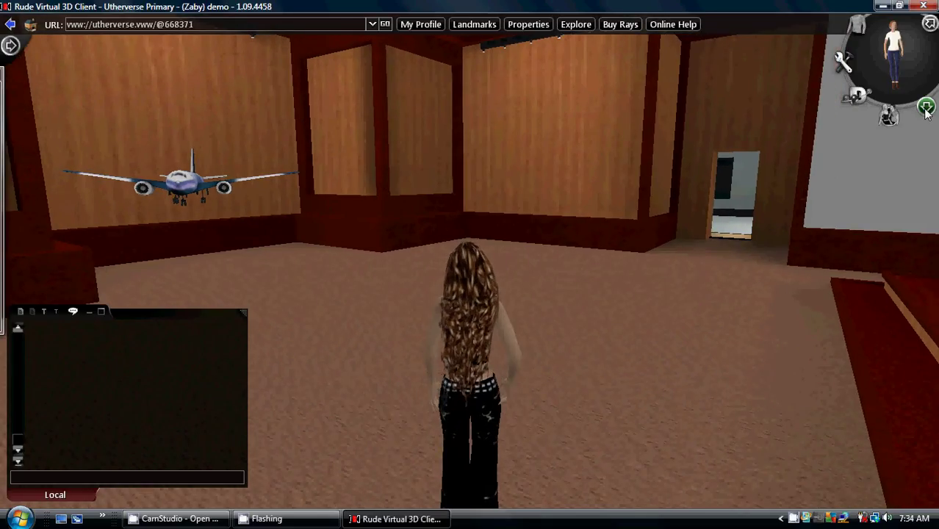
{"action": "left_click", "coordinate": [927, 107]}
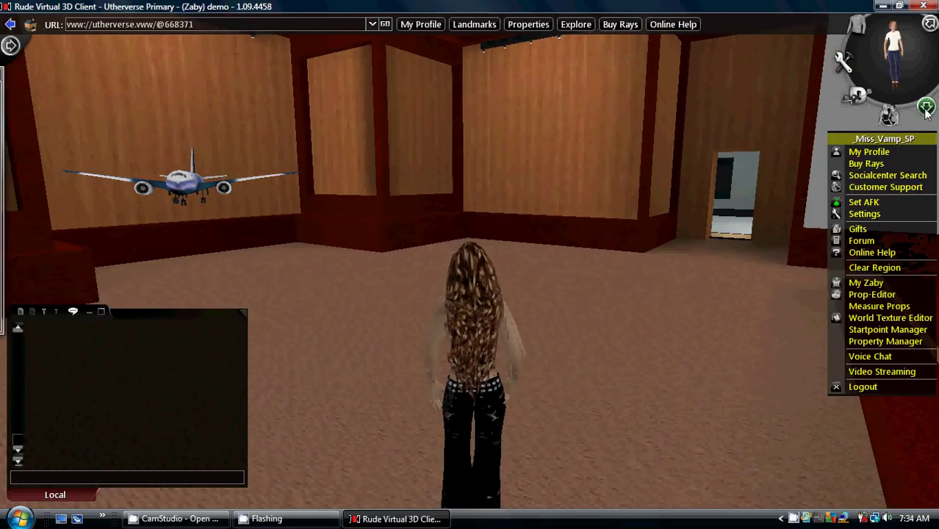
{"action": "left_click", "coordinate": [892, 316]}
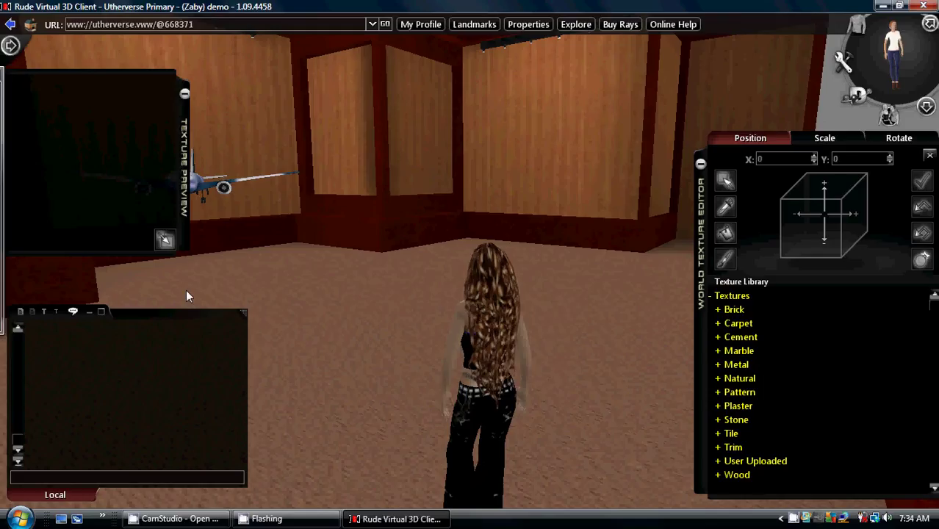
{"action": "left_click", "coordinate": [89, 312]}
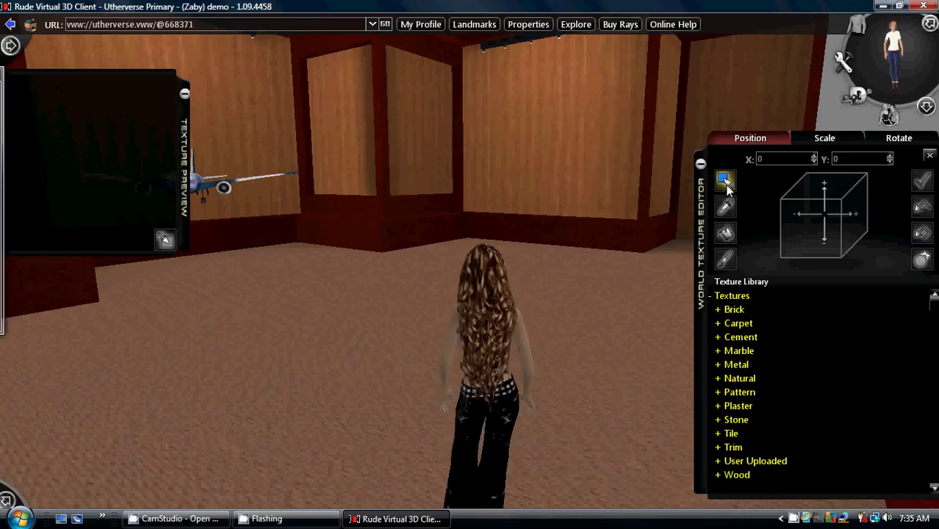
{"action": "left_click", "coordinate": [825, 139]}
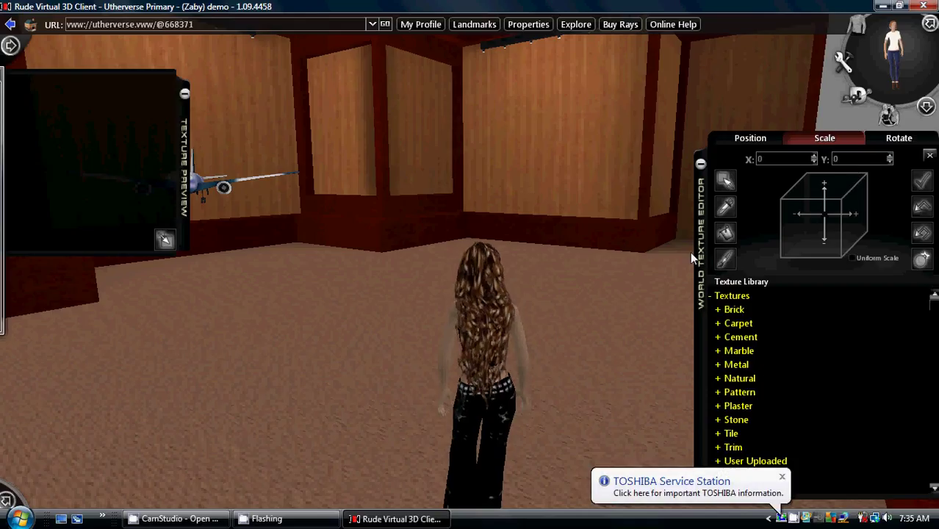
{"action": "left_click", "coordinate": [743, 139]}
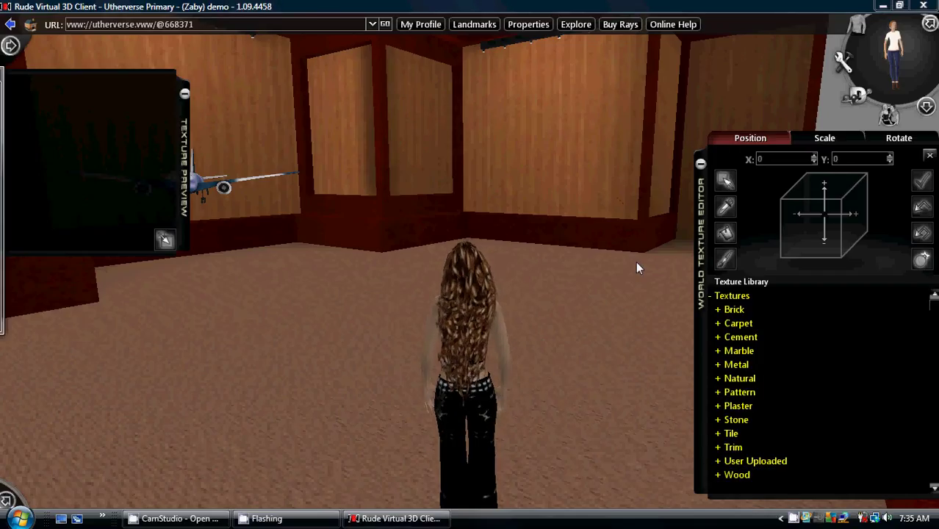
{"action": "left_click", "coordinate": [720, 208]}
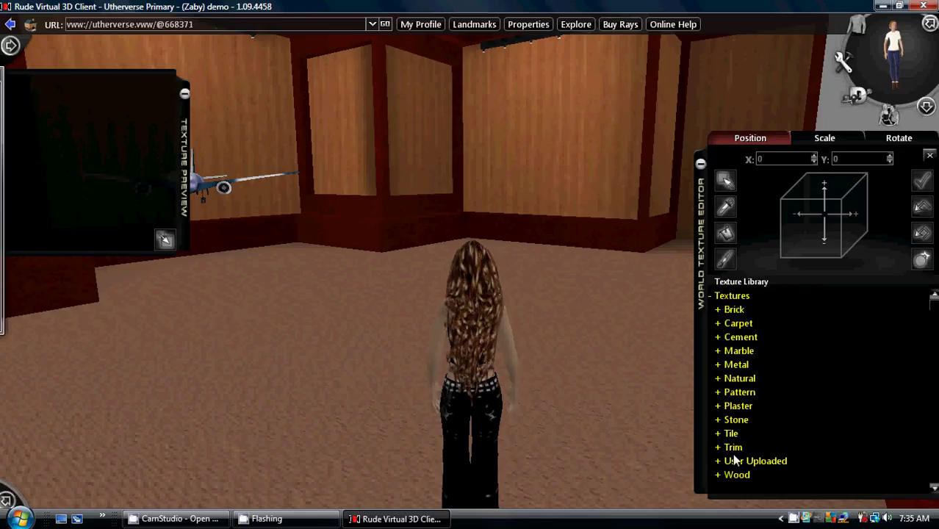
Step: Browse the Brick textures in the texture library, then collapse the category
{"action": "left_click", "coordinate": [718, 309]}
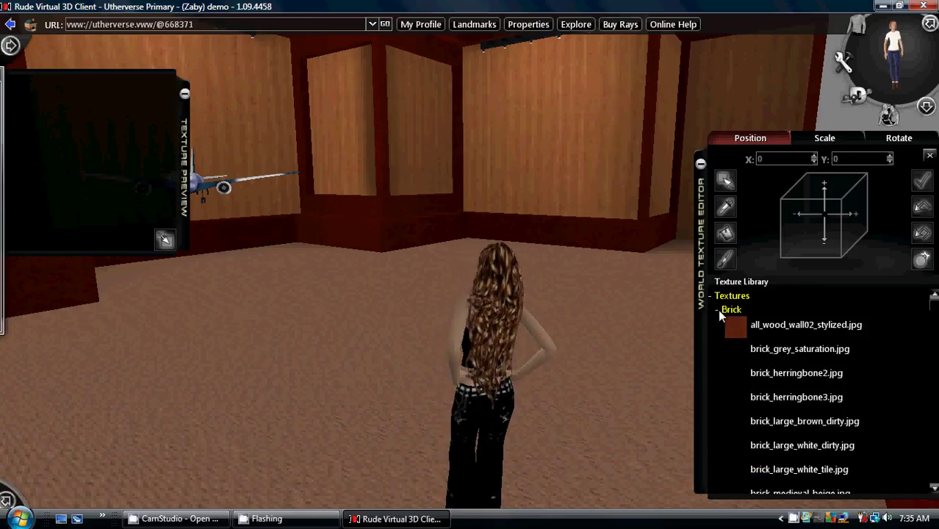
{"action": "scroll", "coordinate": [853, 356], "scroll_direction": "down", "scroll_amount": 5}
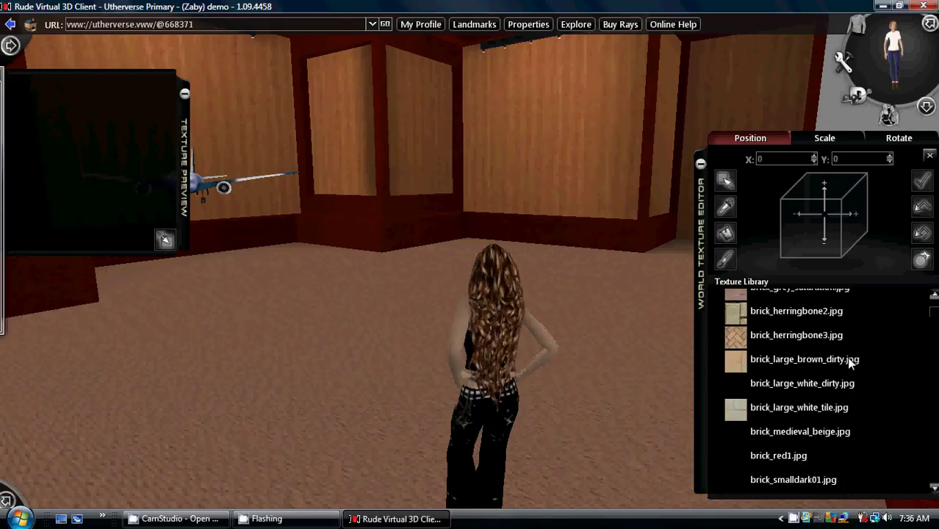
{"action": "scroll", "coordinate": [846, 367], "scroll_direction": "down", "scroll_amount": 3}
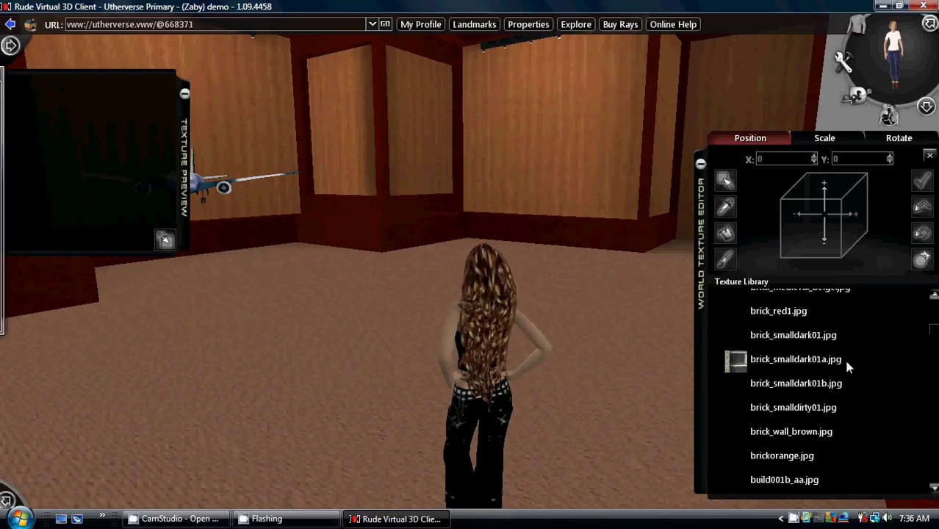
{"action": "scroll", "coordinate": [843, 370], "scroll_direction": "down", "scroll_amount": 2}
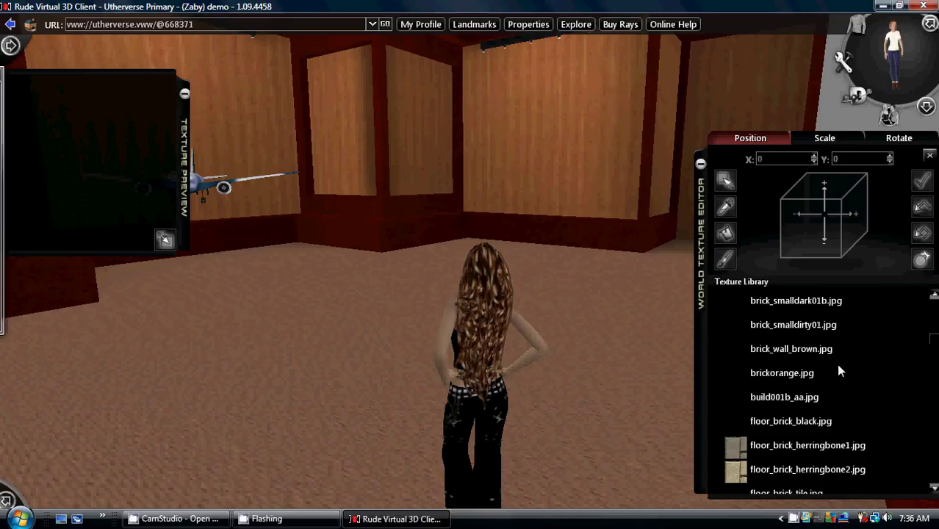
{"action": "scroll", "coordinate": [840, 371], "scroll_direction": "up", "scroll_amount": 8}
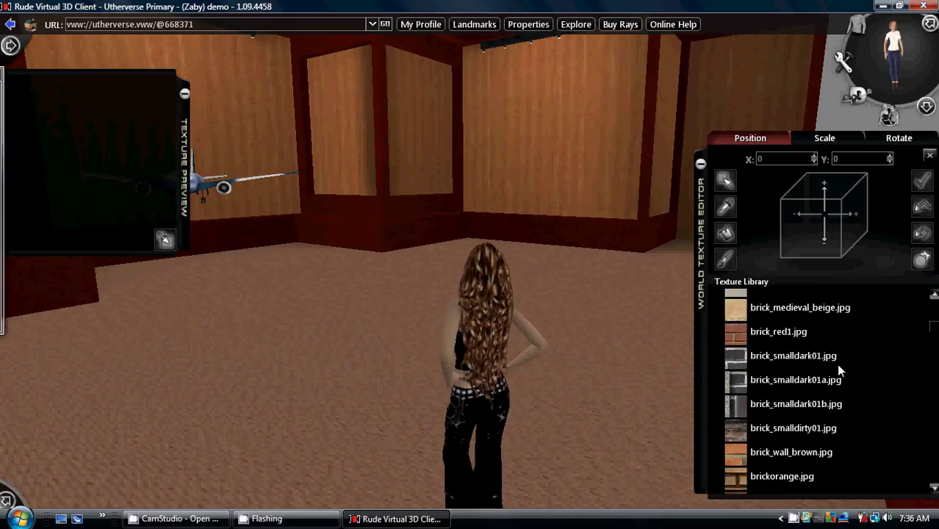
{"action": "scroll", "coordinate": [841, 370], "scroll_direction": "up", "scroll_amount": 5}
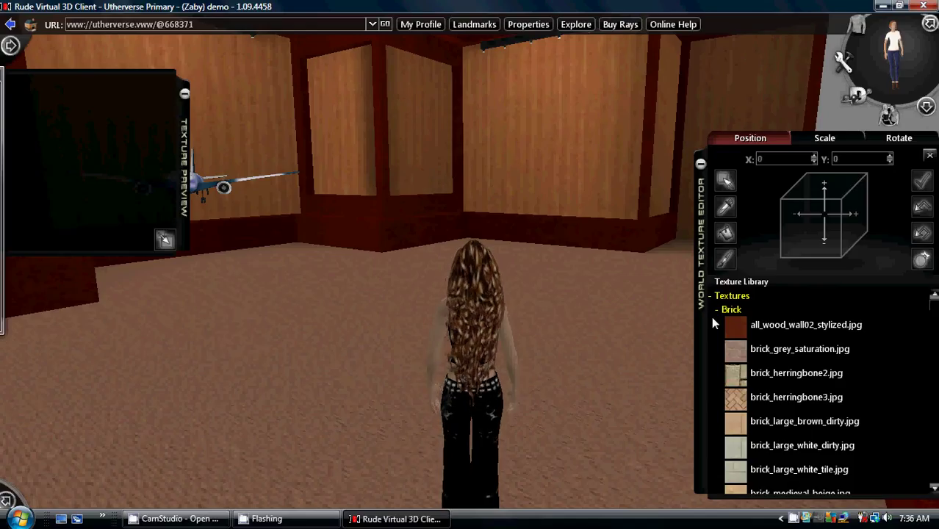
{"action": "left_click", "coordinate": [718, 311]}
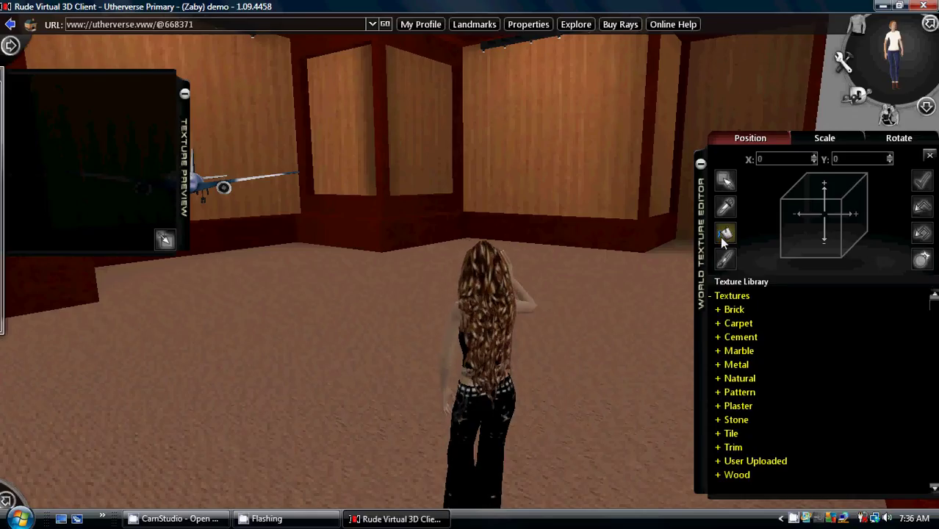
Step: Choose floor_carpet_black.jpg from the Carpet textures and activate the brush tool for applying it
{"action": "key", "text": "Right"}
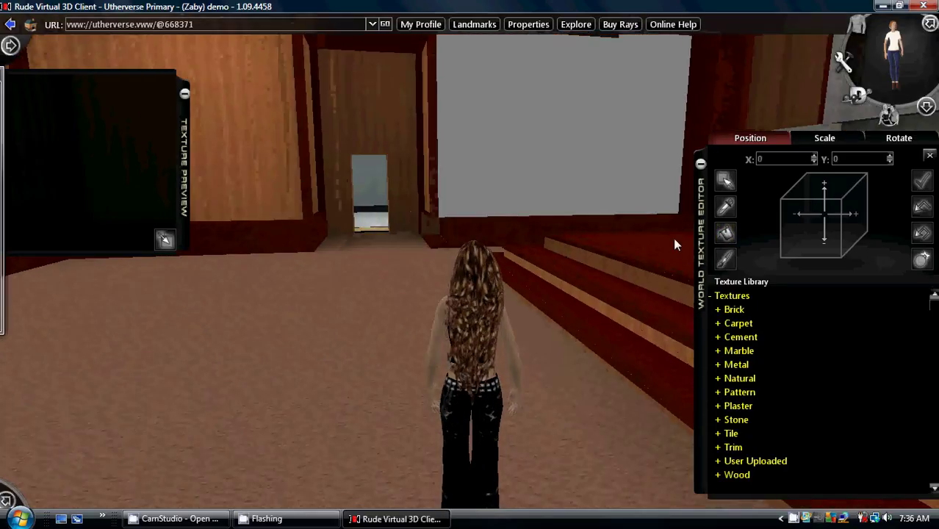
{"action": "key", "text": "Right"}
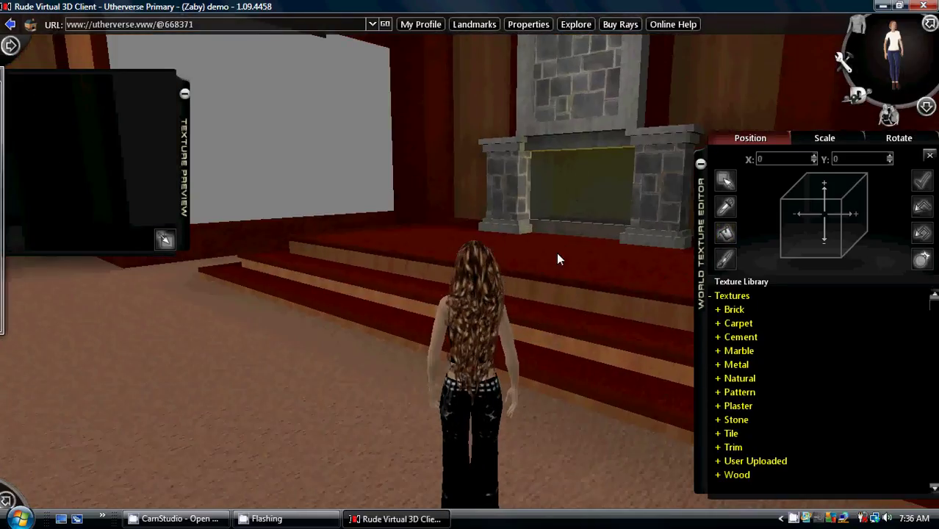
{"action": "key", "text": "Left"}
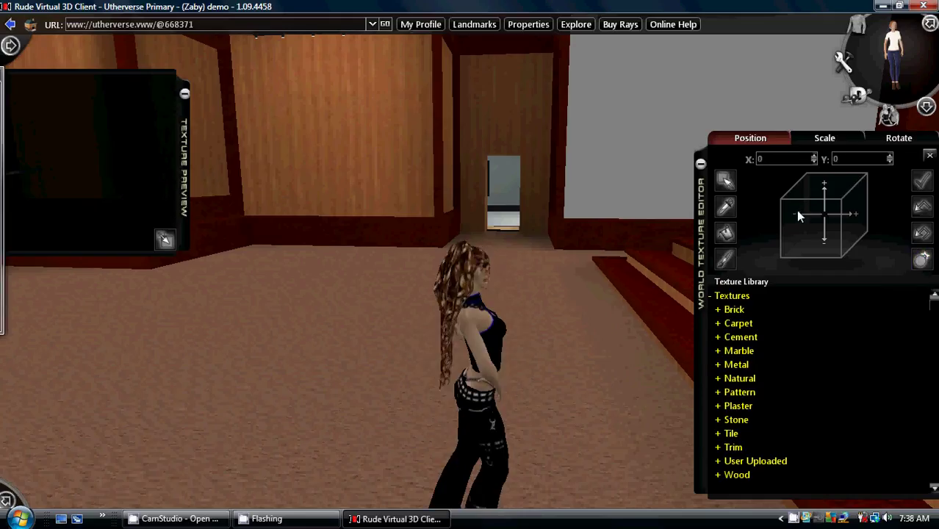
{"action": "left_click", "coordinate": [718, 324]}
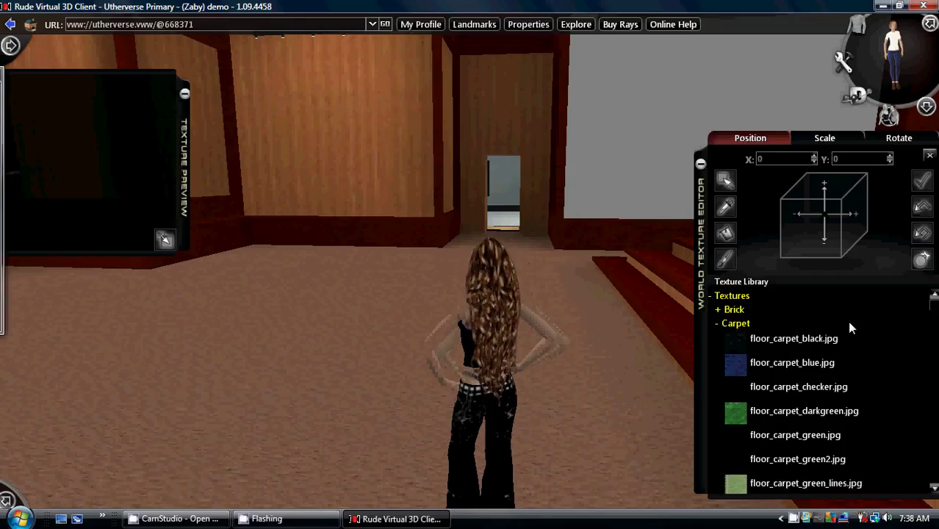
{"action": "left_click", "coordinate": [732, 345]}
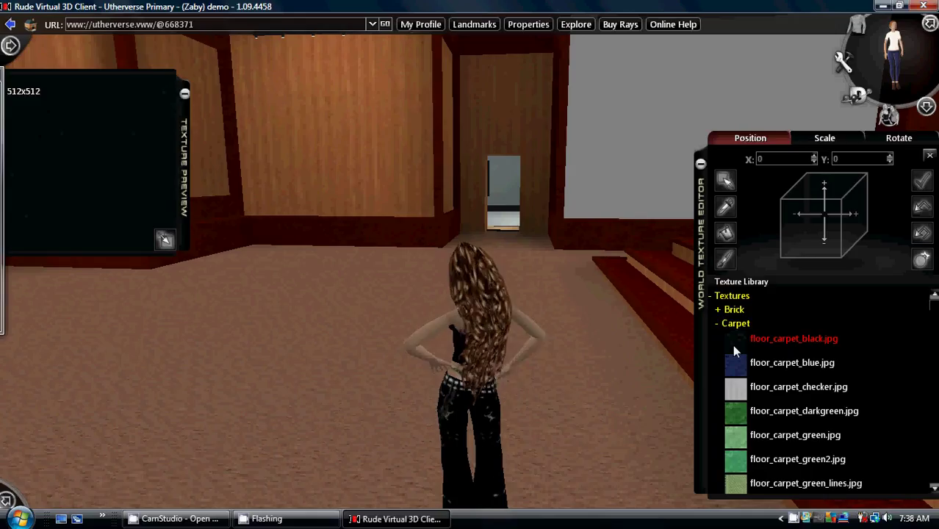
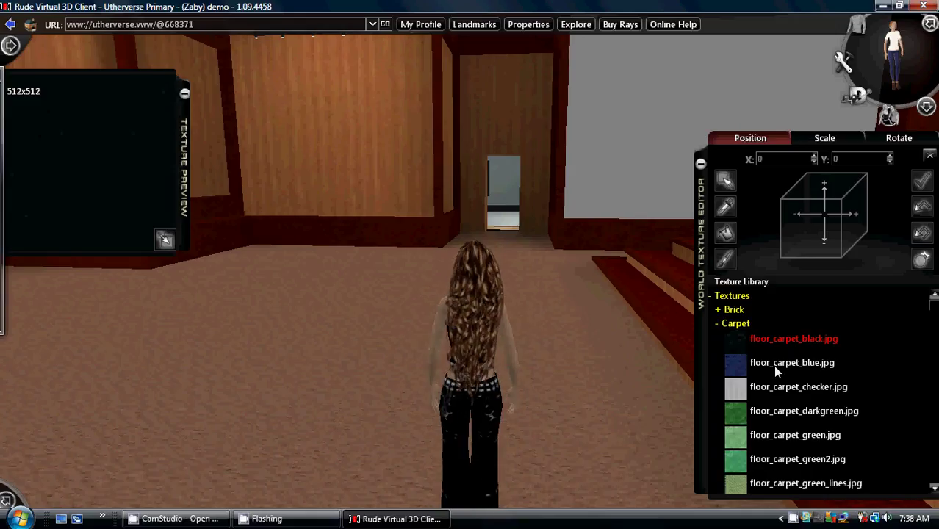
{"action": "scroll", "coordinate": [764, 364], "scroll_direction": "up", "scroll_amount": 2}
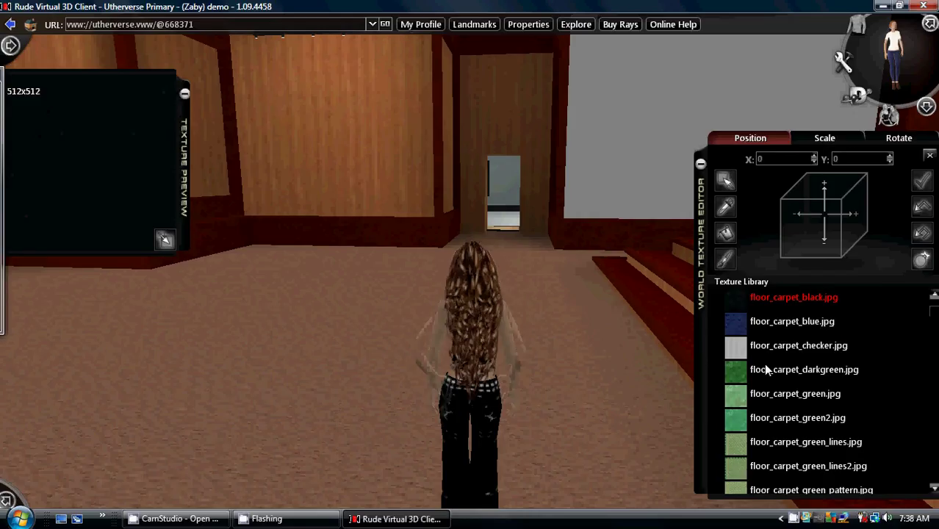
{"action": "scroll", "coordinate": [763, 363], "scroll_direction": "up", "scroll_amount": 2}
{"action": "left_click", "coordinate": [726, 259]}
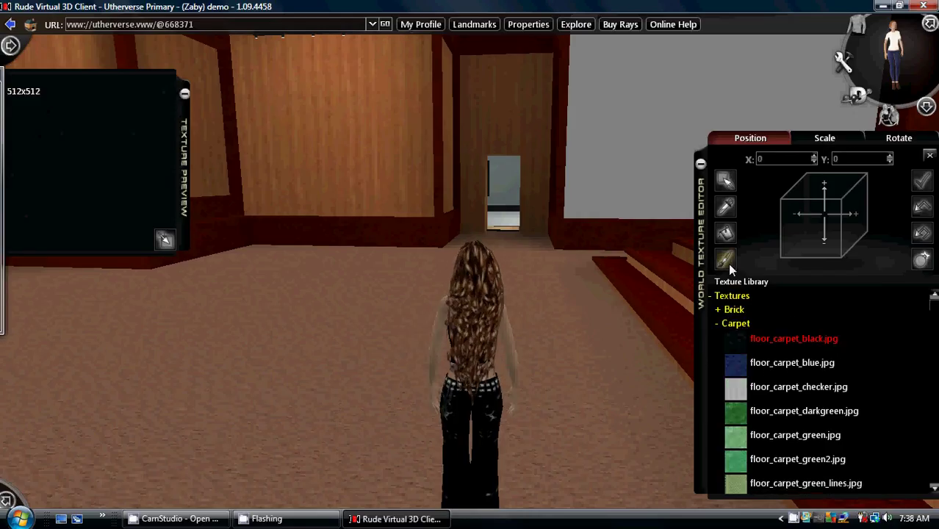
Step: Paint the black carpet texture onto several floor sections around the avatar and along the far wall
{"action": "left_click", "coordinate": [595, 309]}
{"action": "left_click", "coordinate": [405, 319]}
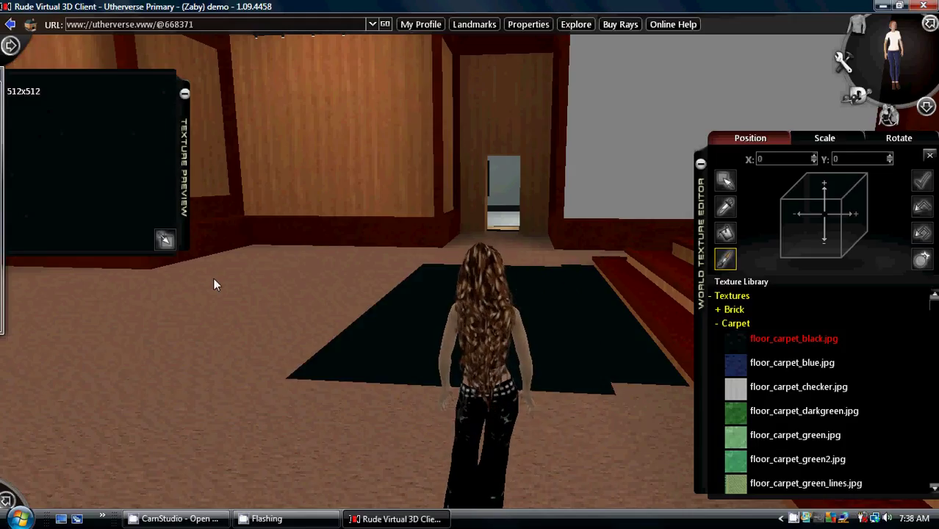
{"action": "left_click", "coordinate": [232, 266]}
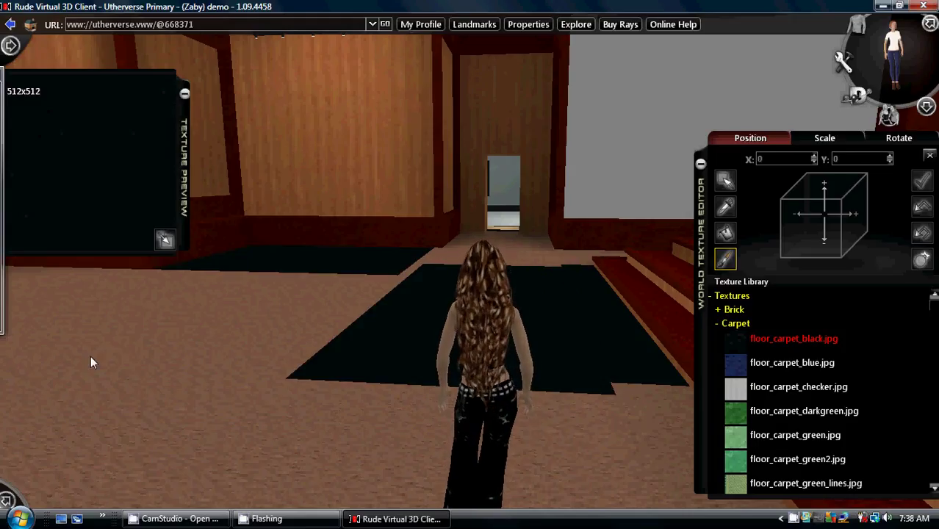
{"action": "left_click", "coordinate": [197, 470]}
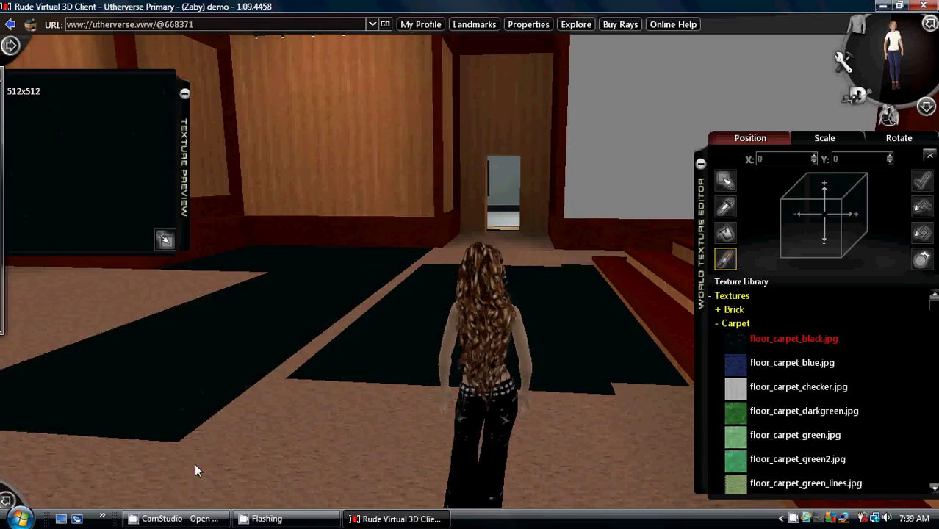
{"action": "left_click", "coordinate": [324, 460]}
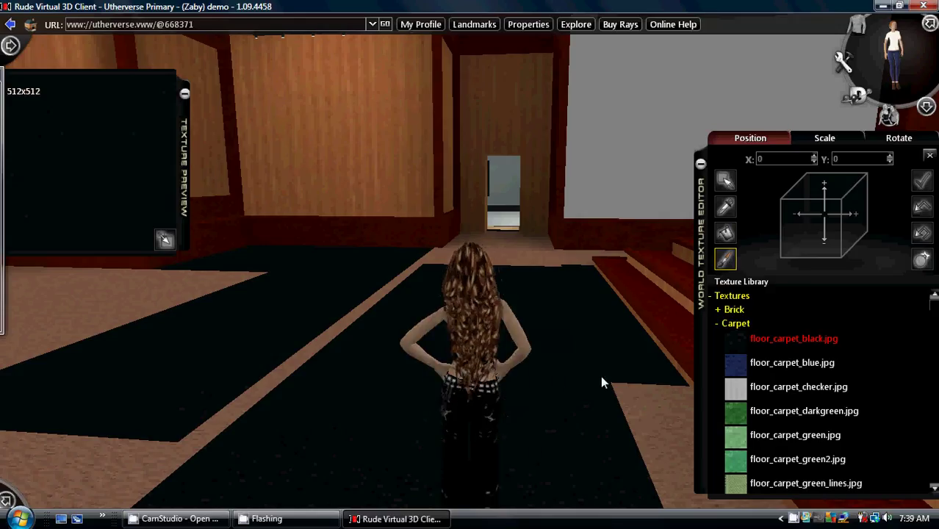
Step: Undo all the black carpet texture painted on the floor sections
{"action": "left_click", "coordinate": [925, 210]}
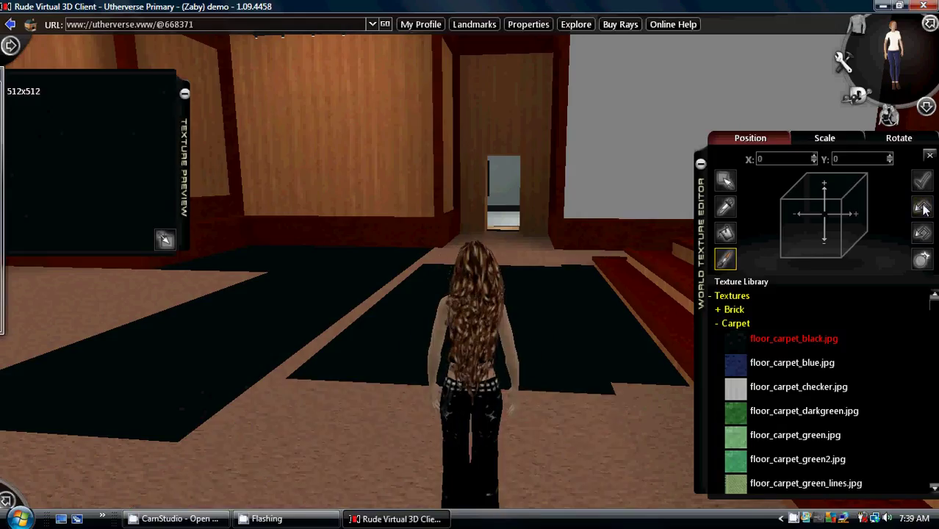
{"action": "left_click", "coordinate": [924, 208]}
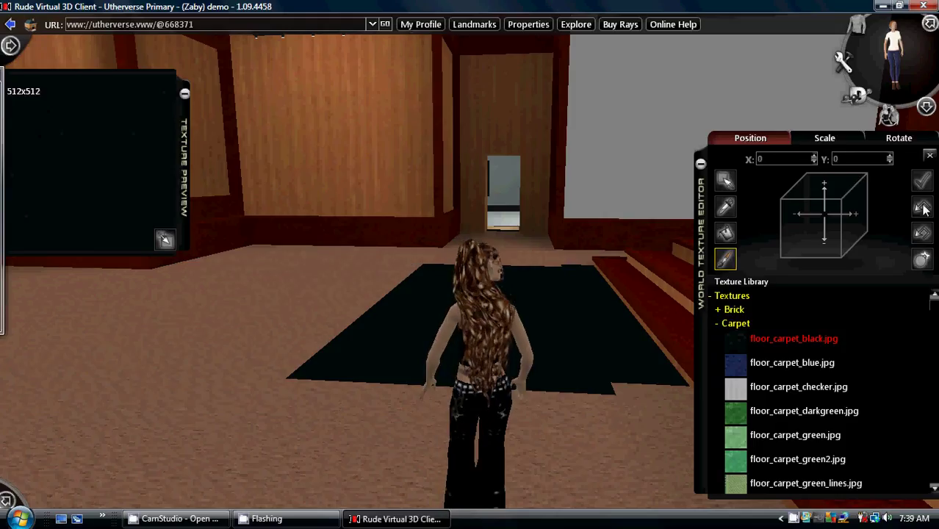
{"action": "left_click", "coordinate": [923, 208]}
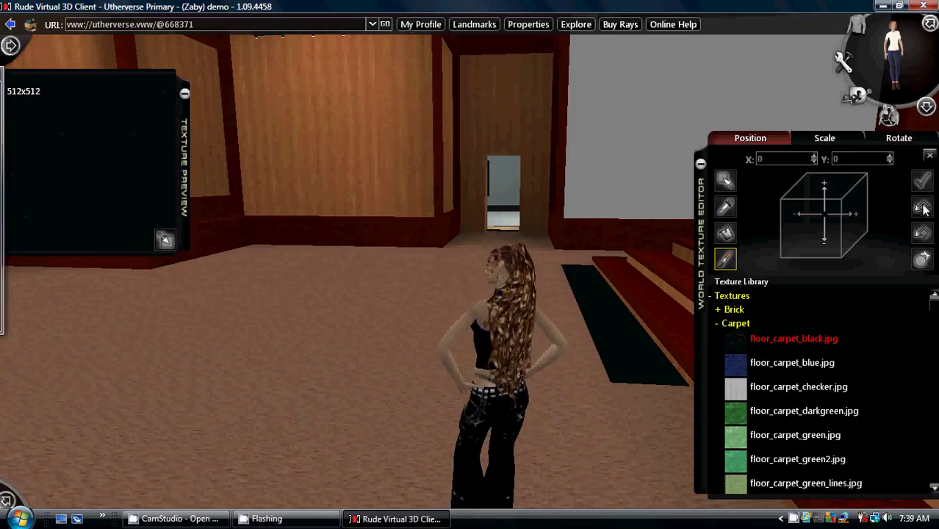
{"action": "left_click", "coordinate": [923, 208]}
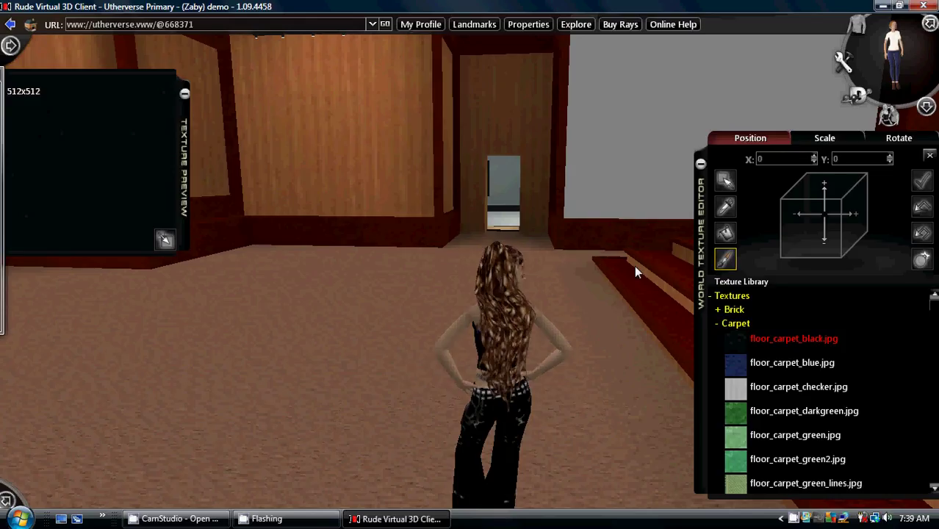
Step: Try painting the black carpet texture onto floor sections beside the avatar and the lowest step's tread, and undo it
{"action": "left_click", "coordinate": [565, 331]}
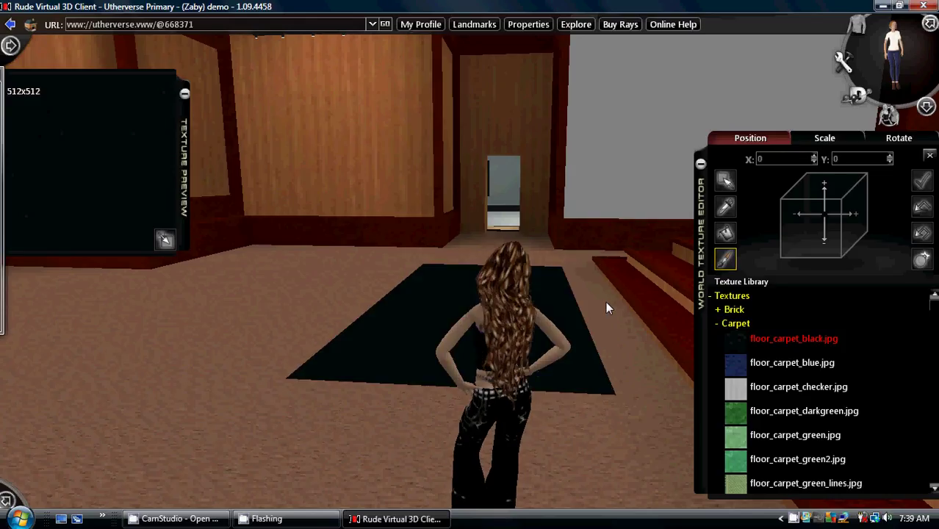
{"action": "left_click", "coordinate": [641, 306]}
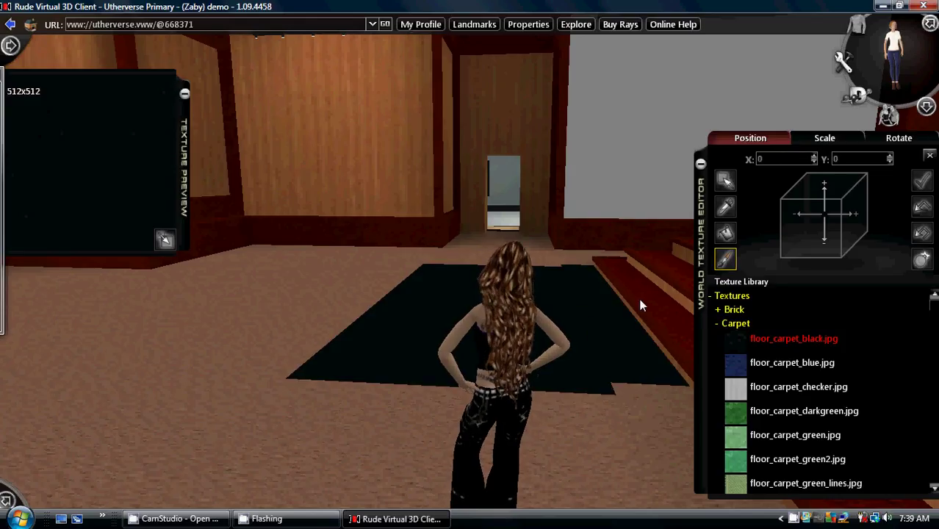
{"action": "left_click", "coordinate": [641, 300]}
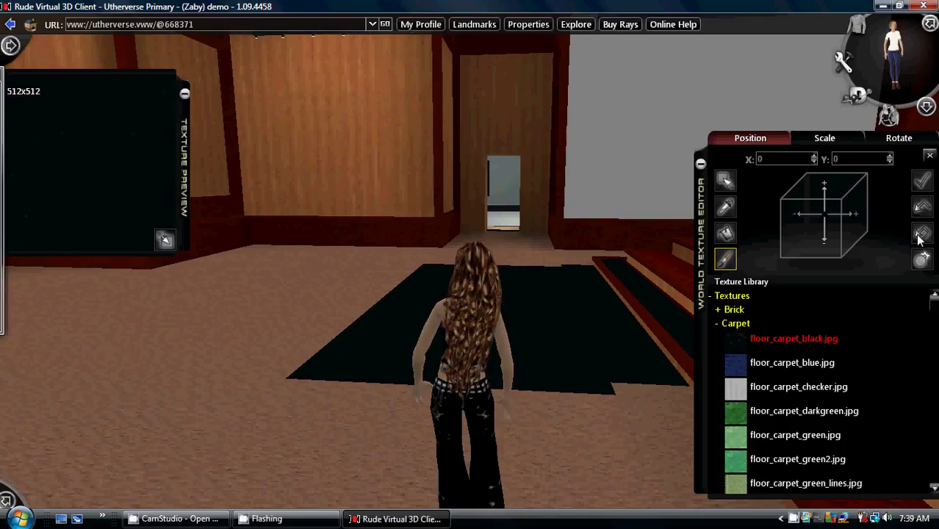
{"action": "left_click", "coordinate": [925, 207]}
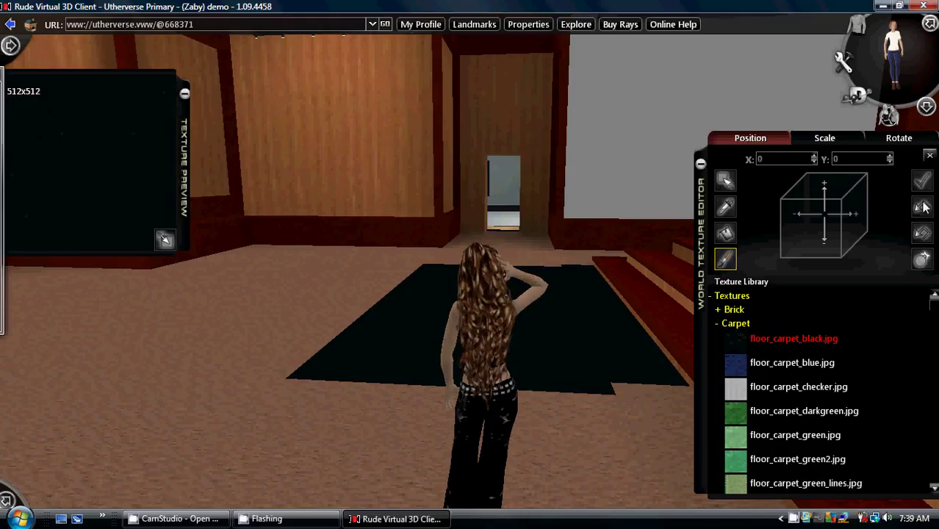
Step: Fill the entire floor with the floor_carpet_black.jpg texture using the fill tool
{"action": "left_click", "coordinate": [726, 234]}
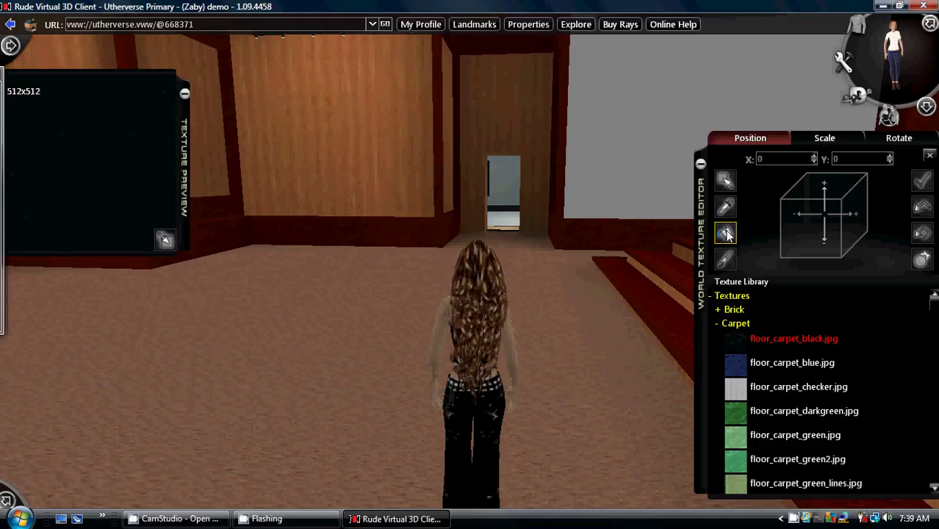
{"action": "left_click", "coordinate": [328, 324]}
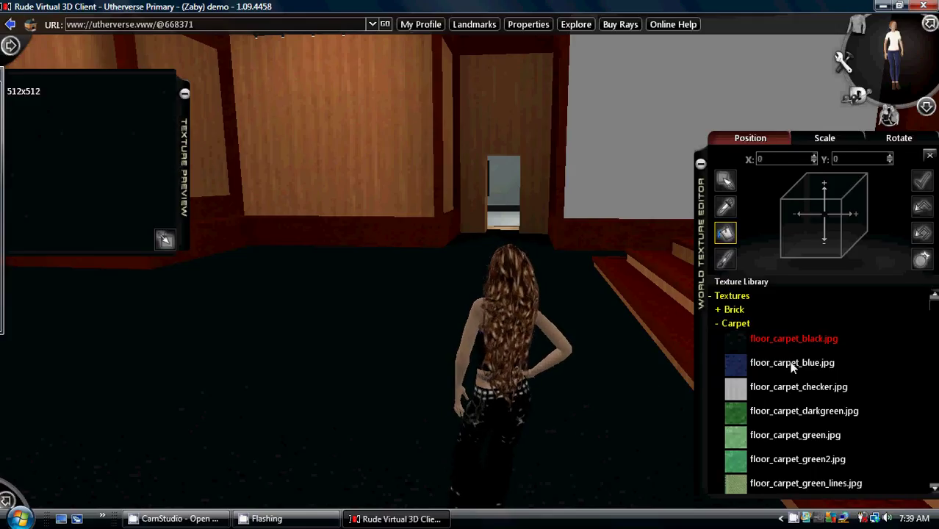
Step: Browse the Carpet textures and choose floor_carpet_blue.jpg for the raised platform and its steps
{"action": "scroll", "coordinate": [790, 368], "scroll_direction": "down", "scroll_amount": 3}
{"action": "scroll", "coordinate": [784, 363], "scroll_direction": "down", "scroll_amount": 1}
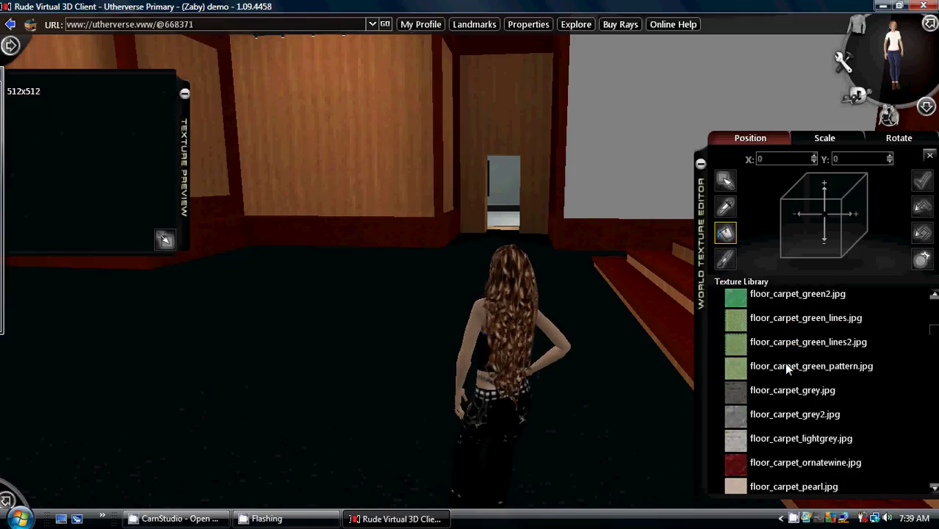
{"action": "scroll", "coordinate": [785, 363], "scroll_direction": "up", "scroll_amount": 3}
{"action": "scroll", "coordinate": [785, 362], "scroll_direction": "up", "scroll_amount": 4}
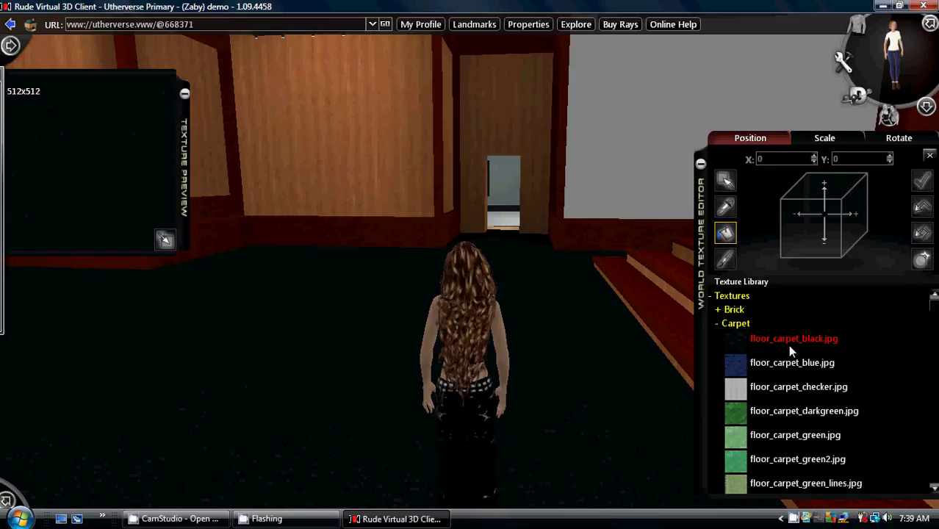
{"action": "key", "text": "Right"}
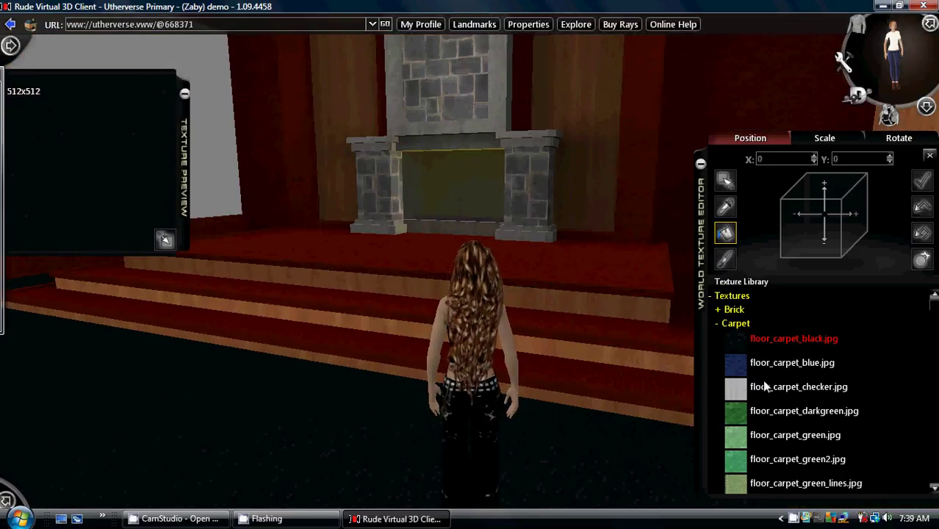
{"action": "left_click", "coordinate": [739, 365]}
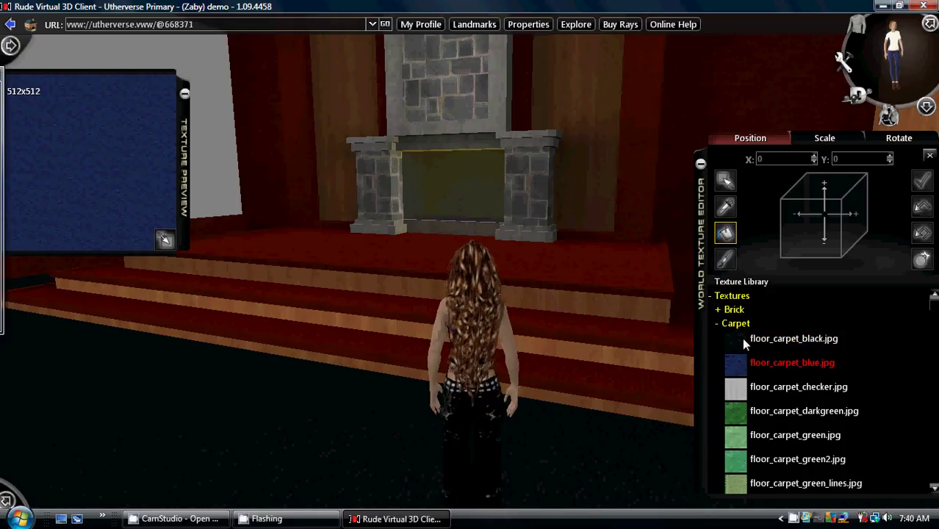
{"action": "left_click", "coordinate": [719, 324]}
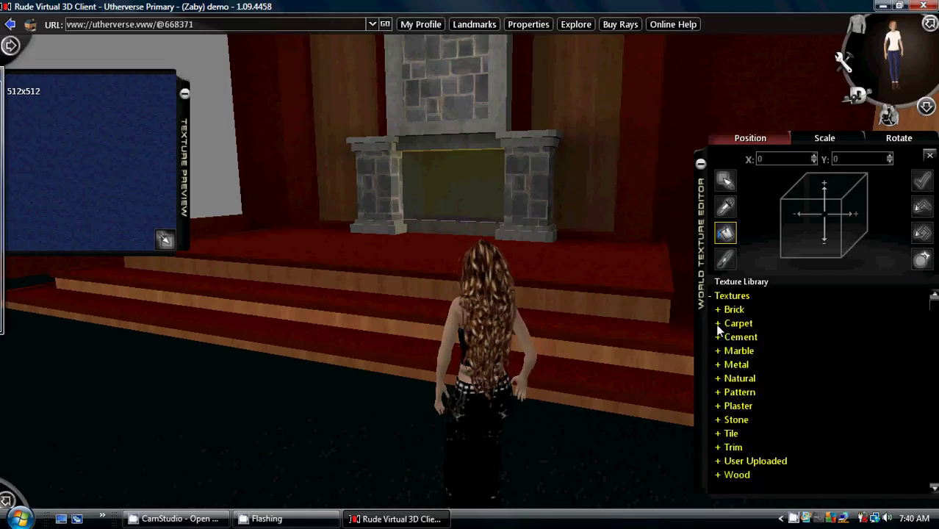
{"action": "left_click", "coordinate": [718, 324]}
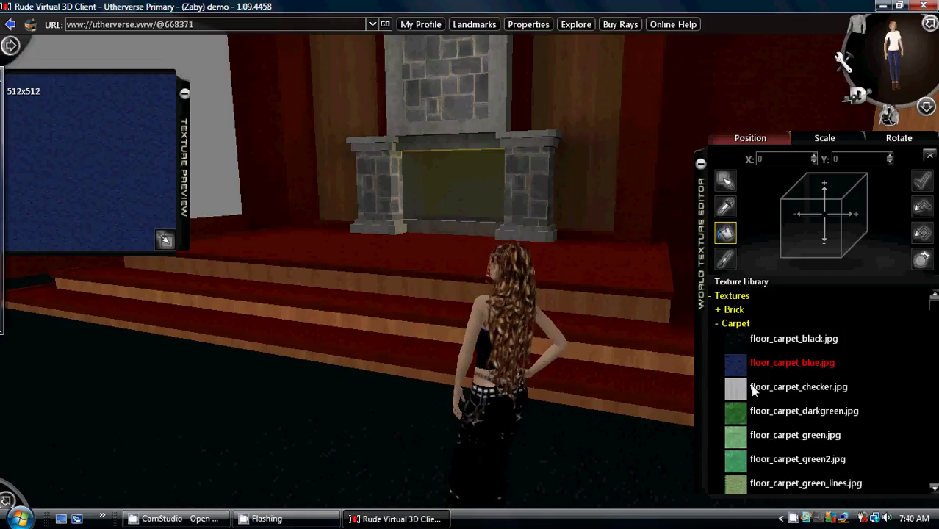
Step: Fill the red carpet on the fireplace platform and its steps with the blue carpet texture
{"action": "left_click", "coordinate": [725, 241]}
{"action": "key", "text": "Up"}
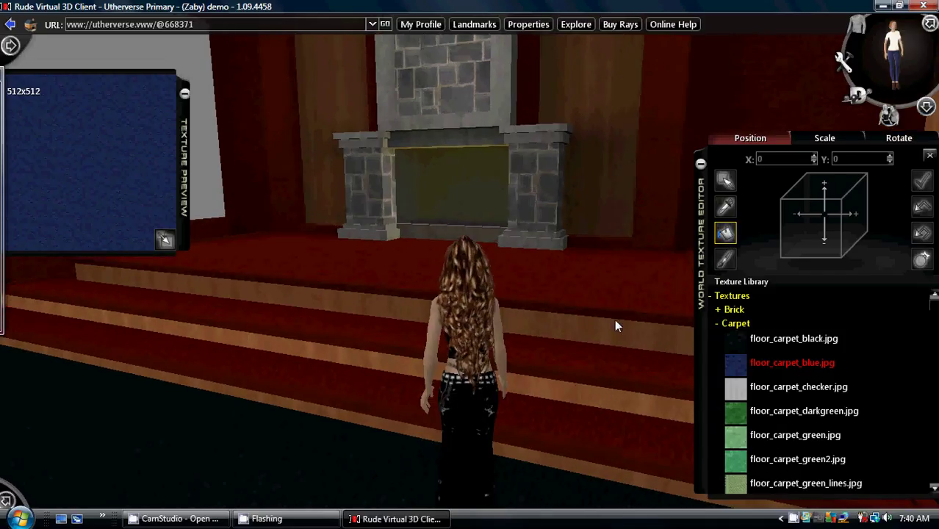
{"action": "key", "text": "Left"}
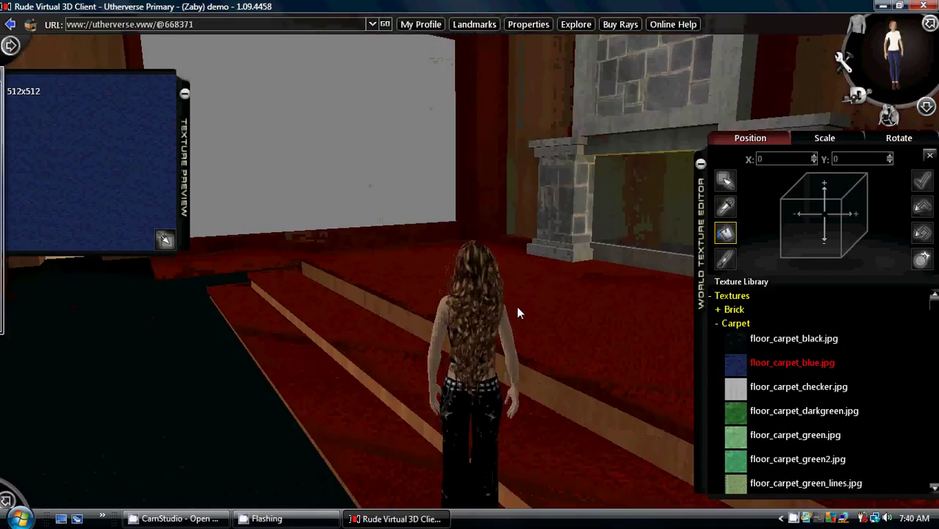
{"action": "left_click", "coordinate": [520, 289]}
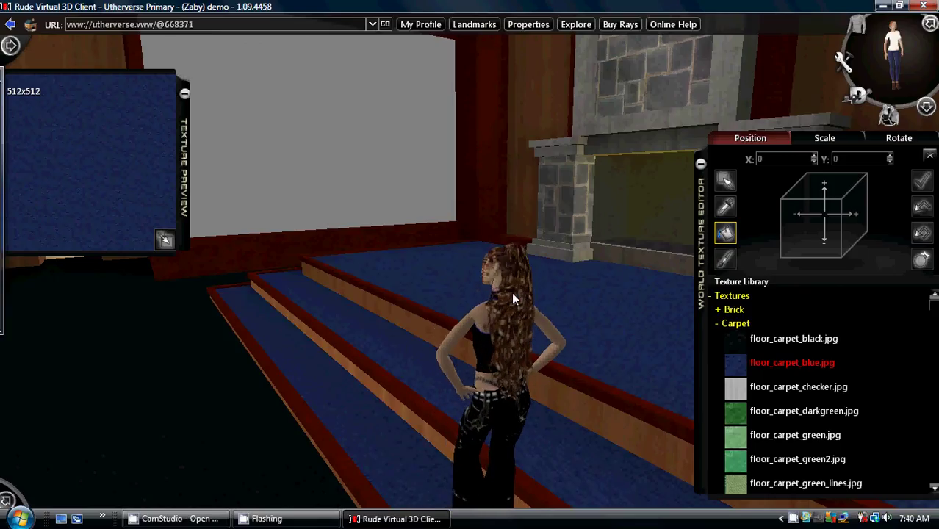
Step: Try filling the dark red trim with blue carpet, inspect the effect around the room, and undo the trim fill
{"action": "left_click", "coordinate": [424, 306]}
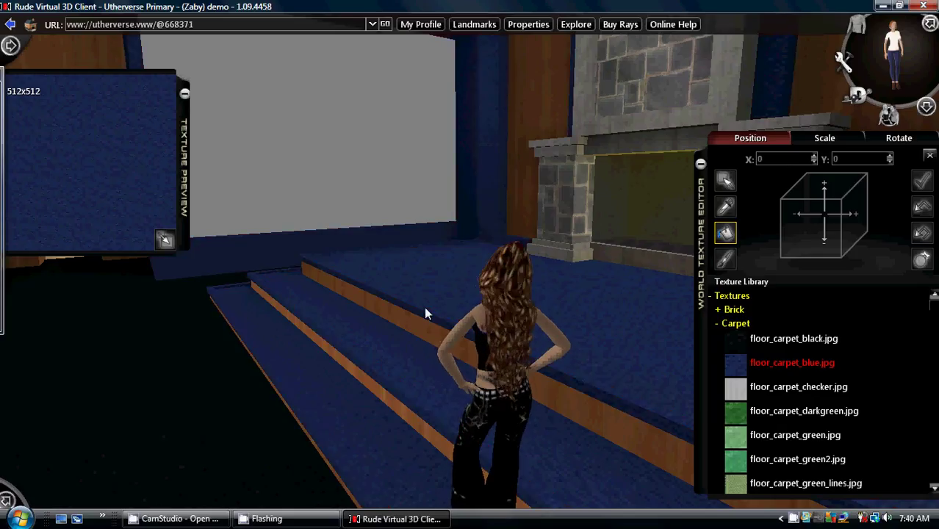
{"action": "key", "text": "Right"}
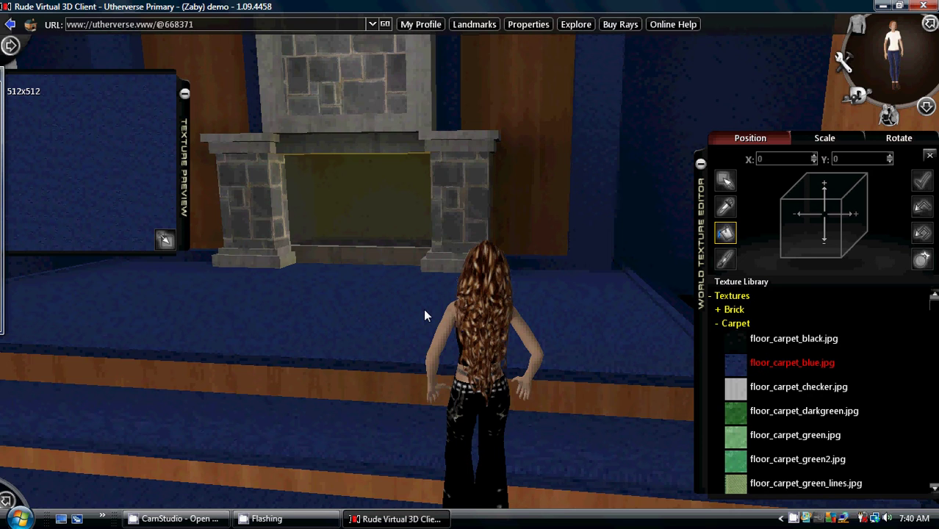
{"action": "key", "text": "Left"}
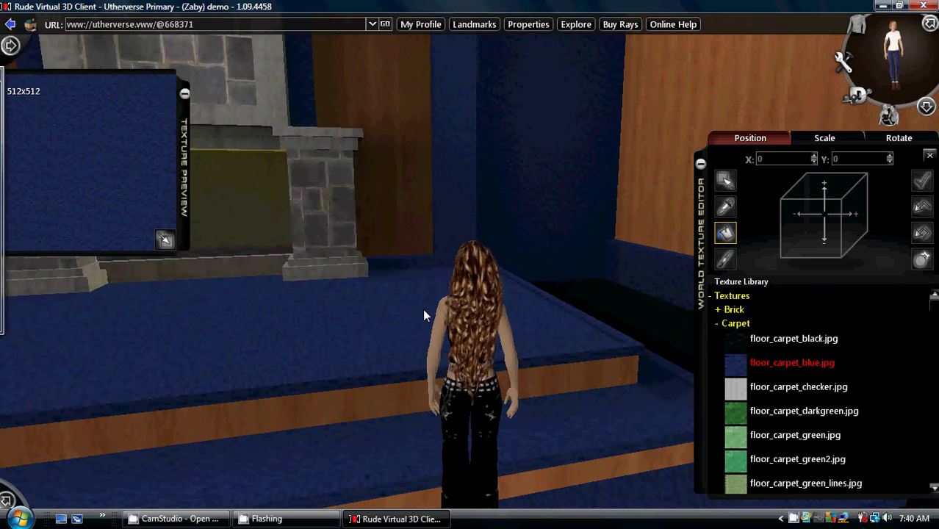
{"action": "key", "text": "Down"}
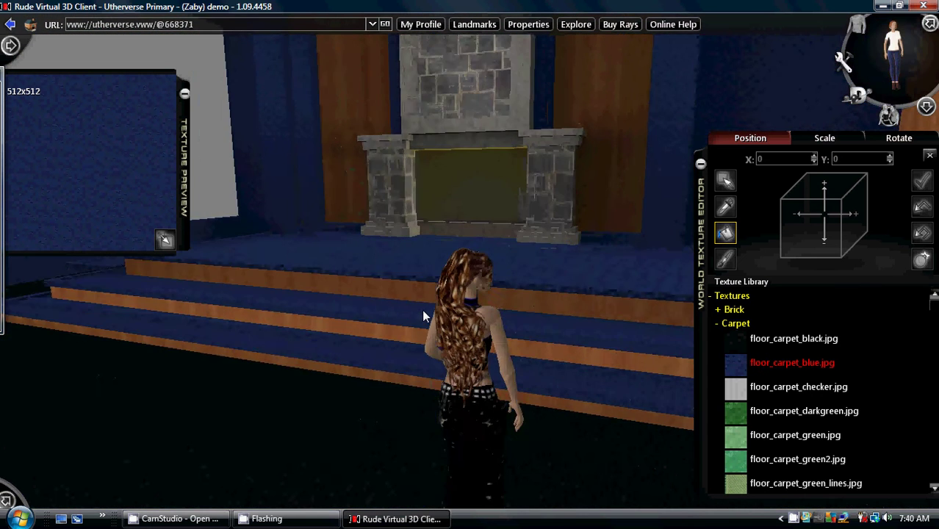
{"action": "key", "text": "Left"}
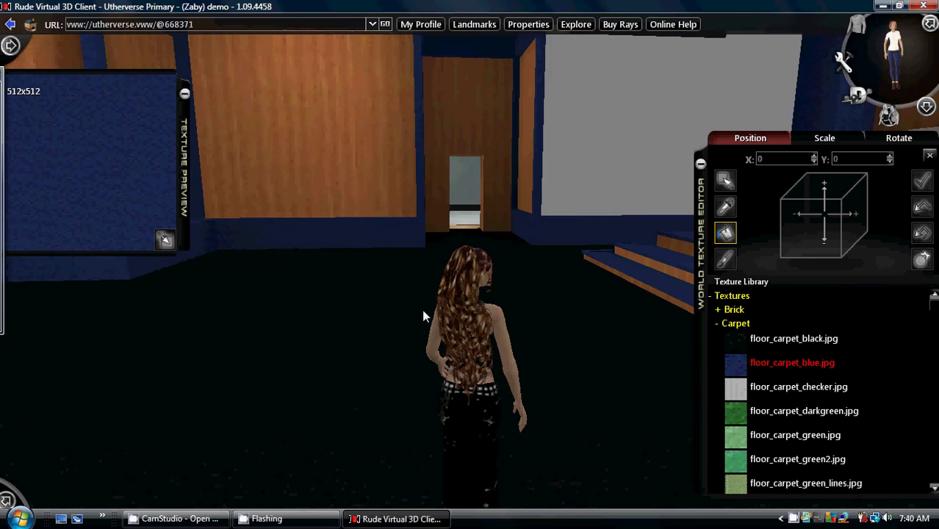
{"action": "key", "text": "Left"}
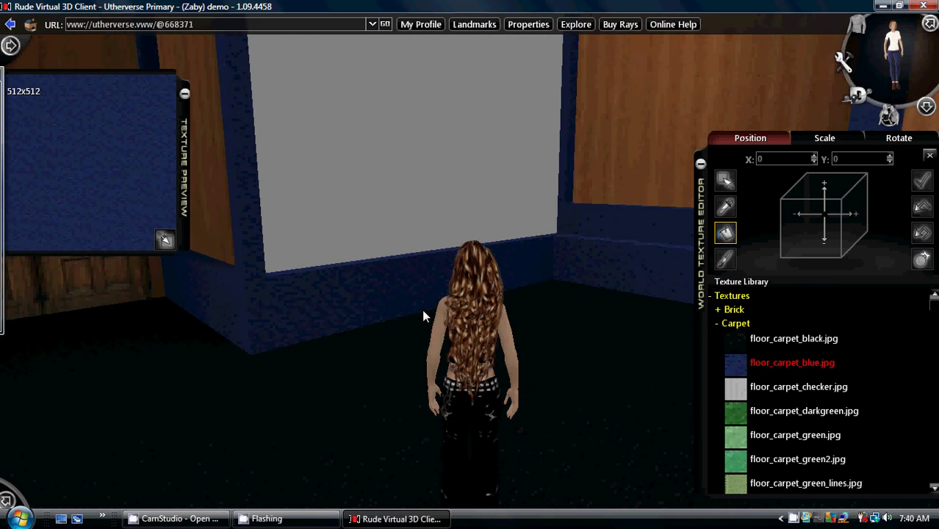
{"action": "key", "text": "Right"}
{"action": "key", "text": "Right"}
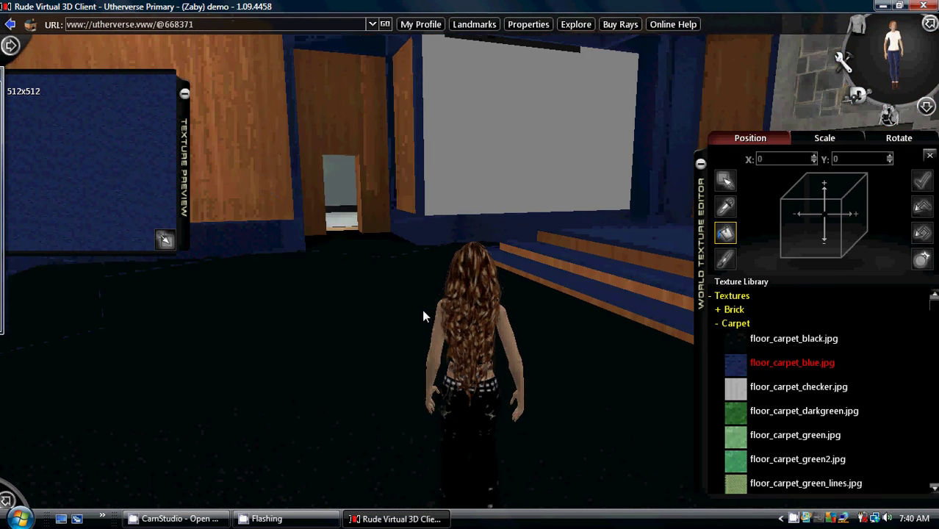
{"action": "key", "text": "Right"}
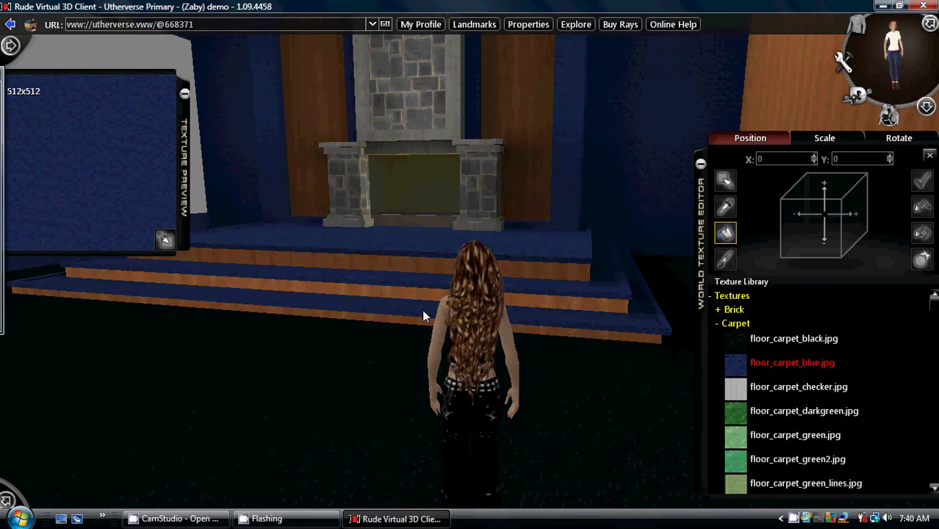
{"action": "key", "text": "Left"}
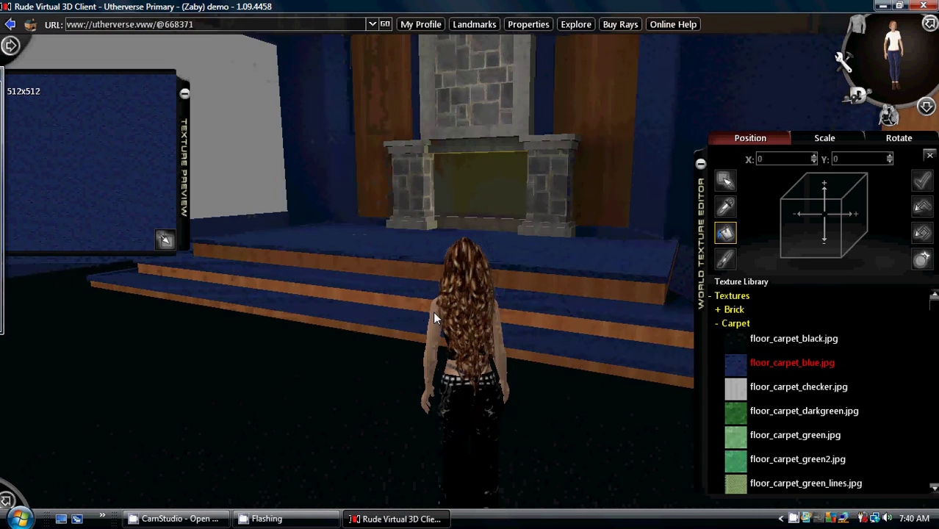
{"action": "left_click", "coordinate": [927, 206]}
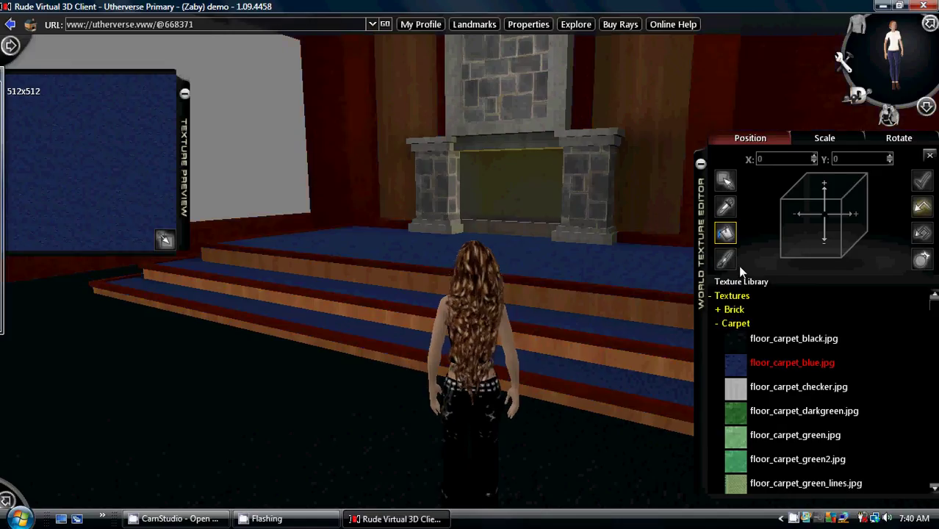
Step: Use the brush tool to paint the red trim along the fireplace platform's front edge with blue carpet
{"action": "key", "text": "Right"}
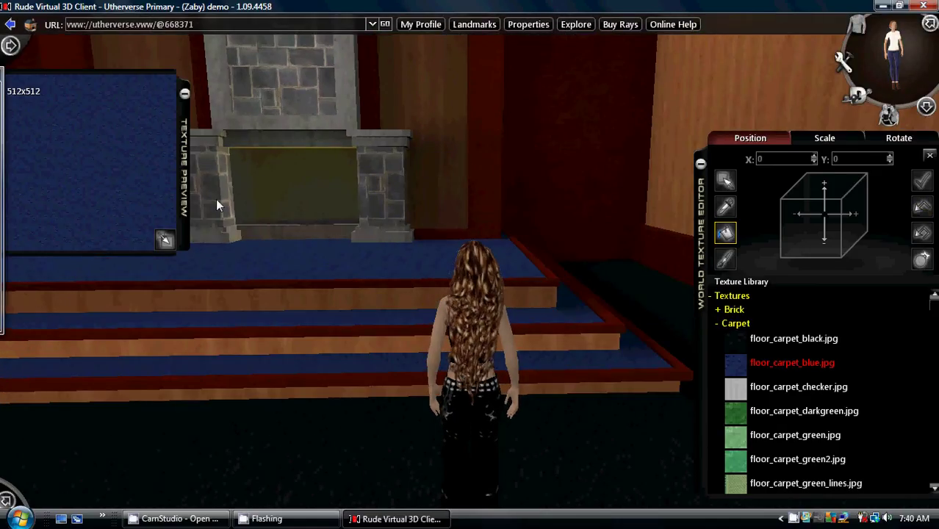
{"action": "key", "text": "Left"}
{"action": "key", "text": "Right"}
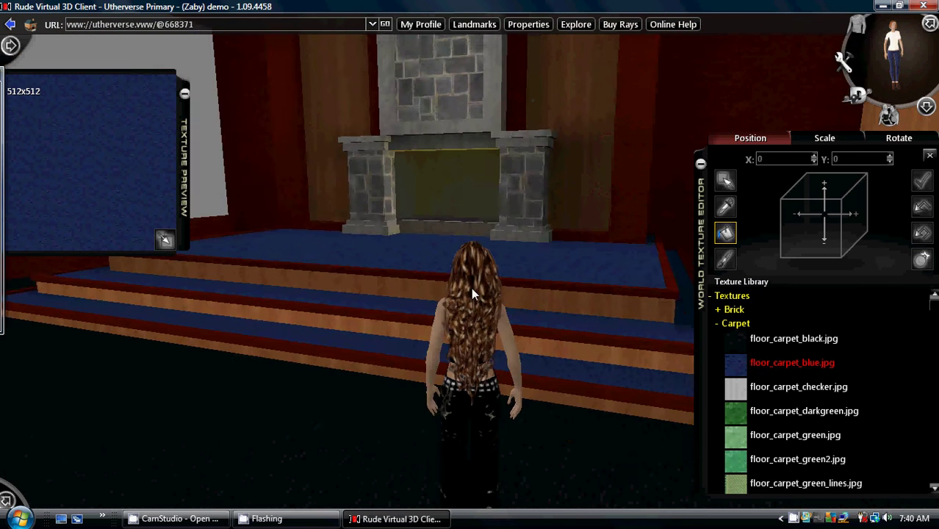
{"action": "key", "text": "Left"}
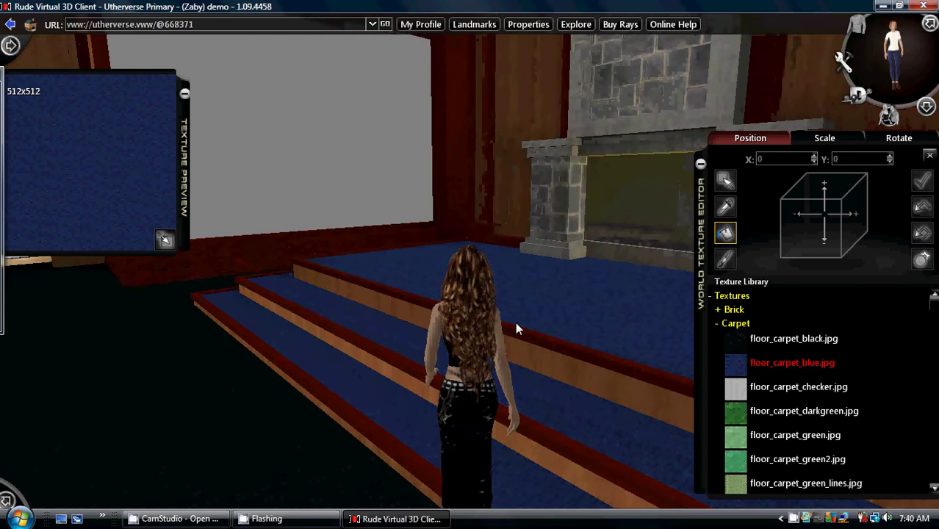
{"action": "left_click", "coordinate": [724, 260]}
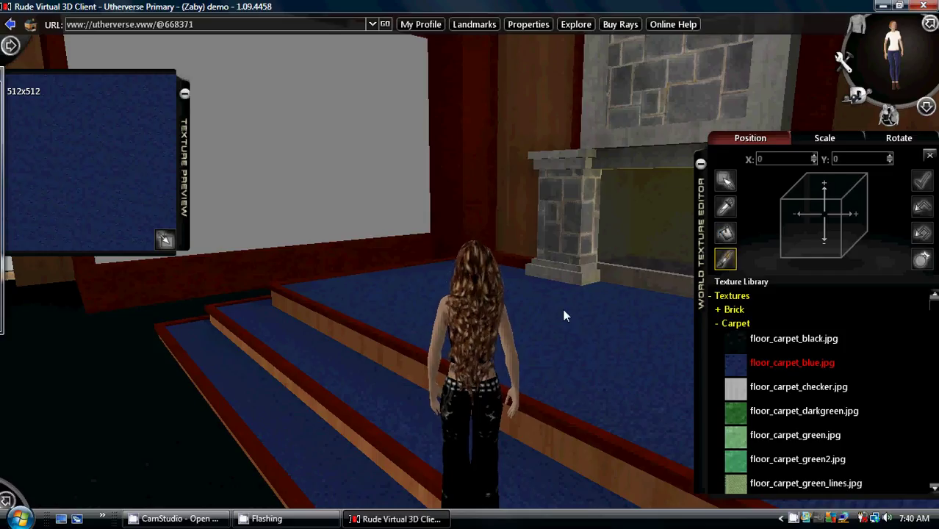
{"action": "key", "text": "Right"}
{"action": "key", "text": "Right"}
{"action": "key", "text": "Right"}
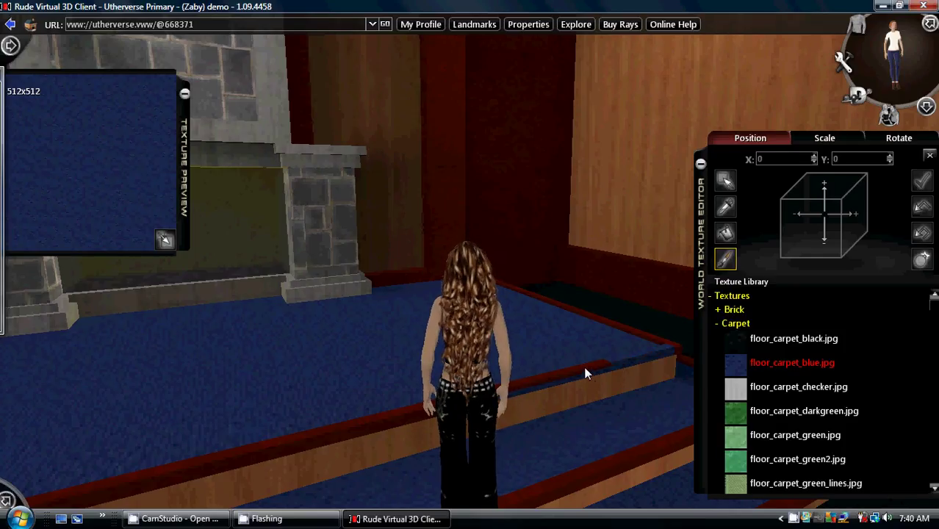
{"action": "key", "text": "Left"}
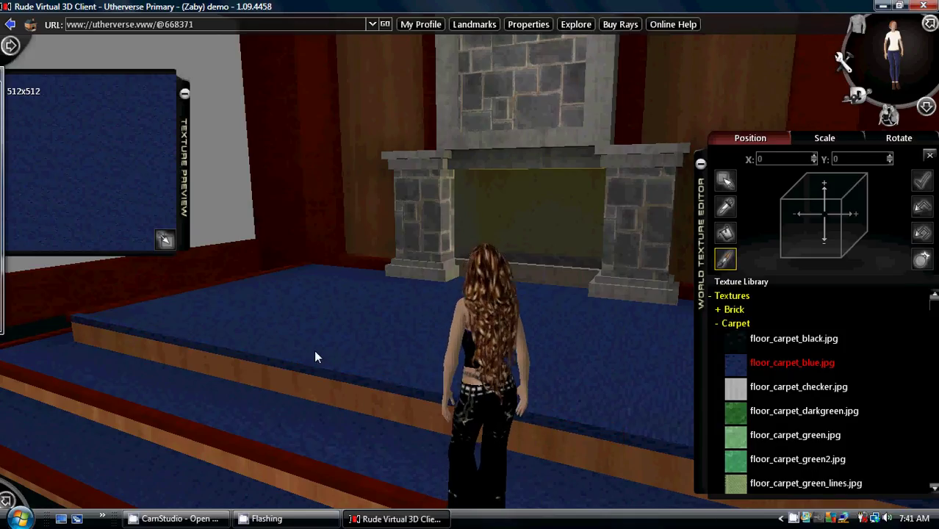
Step: Paint the red trim along the front edges of the middle and lowest steps with the blue carpet texture
{"action": "key", "text": "Left"}
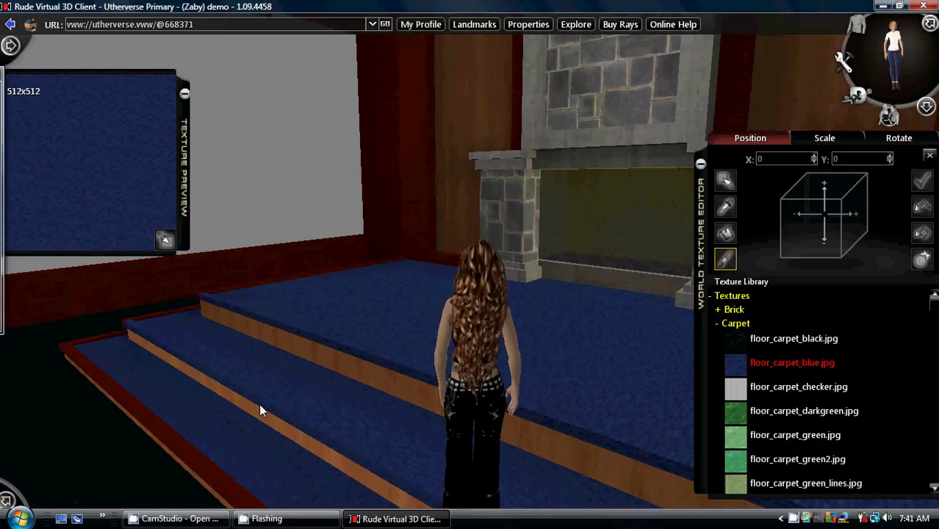
{"action": "key", "text": "Right"}
{"action": "key", "text": "Down"}
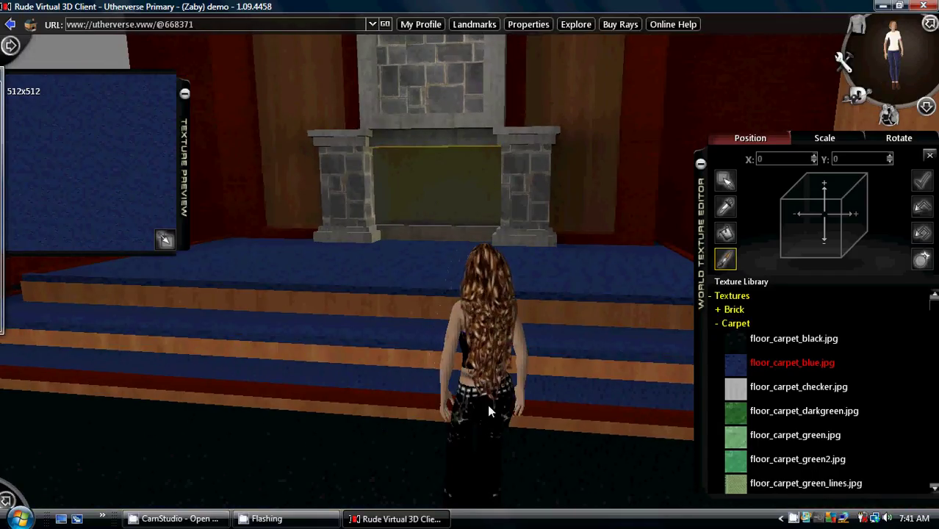
{"action": "key", "text": "Down"}
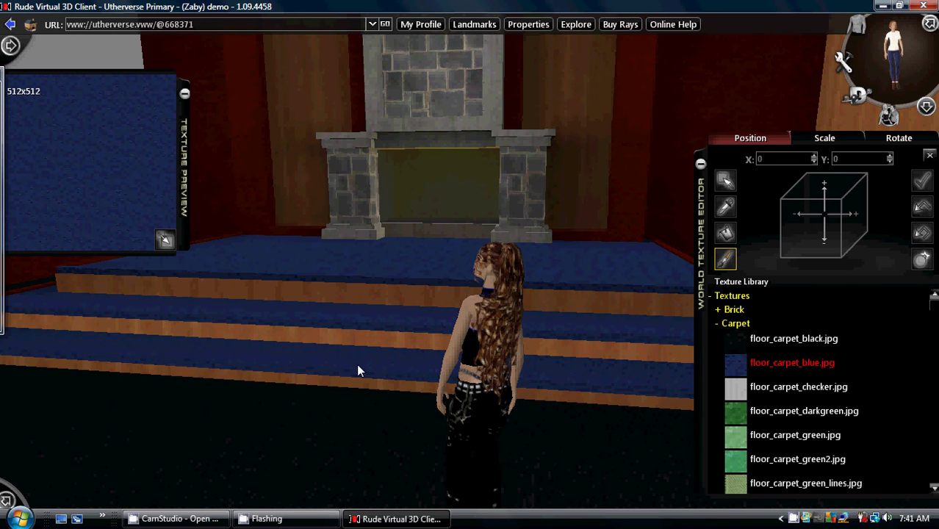
{"action": "key", "text": "Left"}
{"action": "key", "text": "Right"}
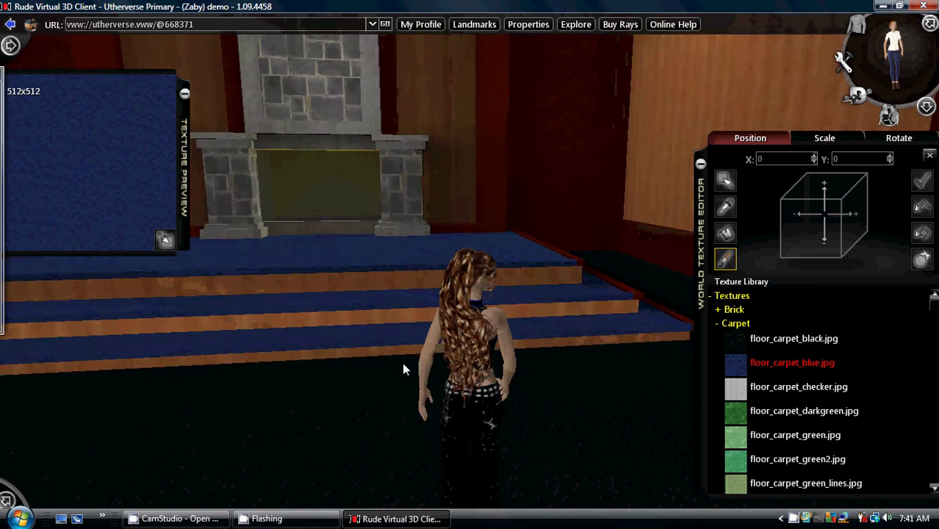
Step: Choose floor_marble_black.jpg from the Marble textures in the texture library
{"action": "key", "text": "Down"}
{"action": "key", "text": "Up"}
{"action": "key", "text": "Left"}
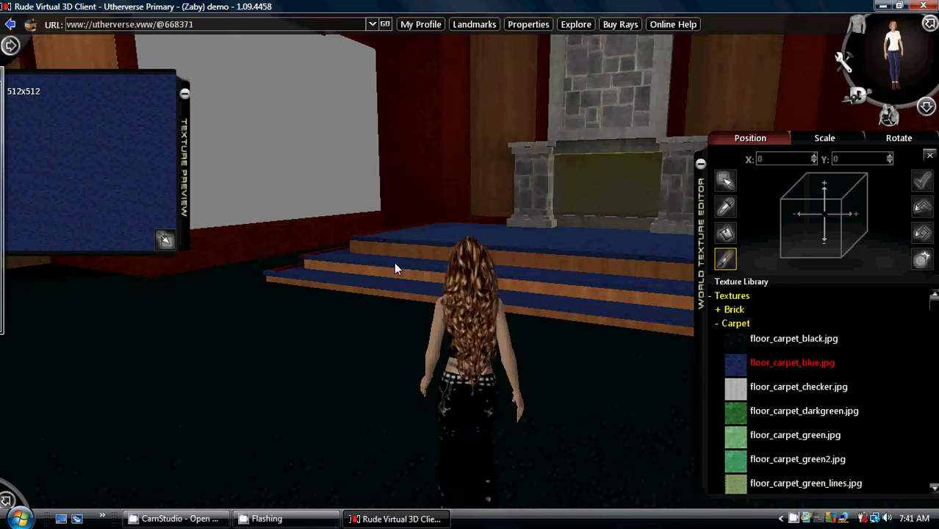
{"action": "key", "text": "Right"}
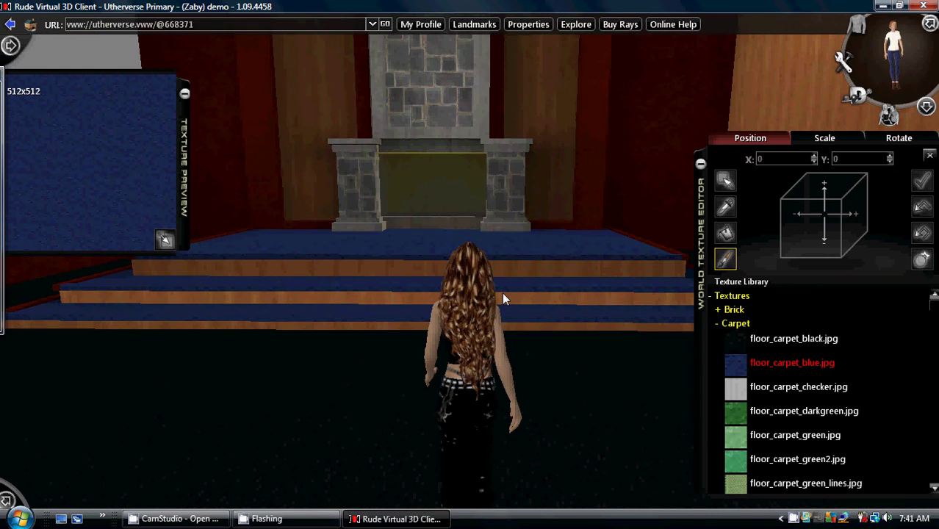
{"action": "left_click", "coordinate": [718, 326]}
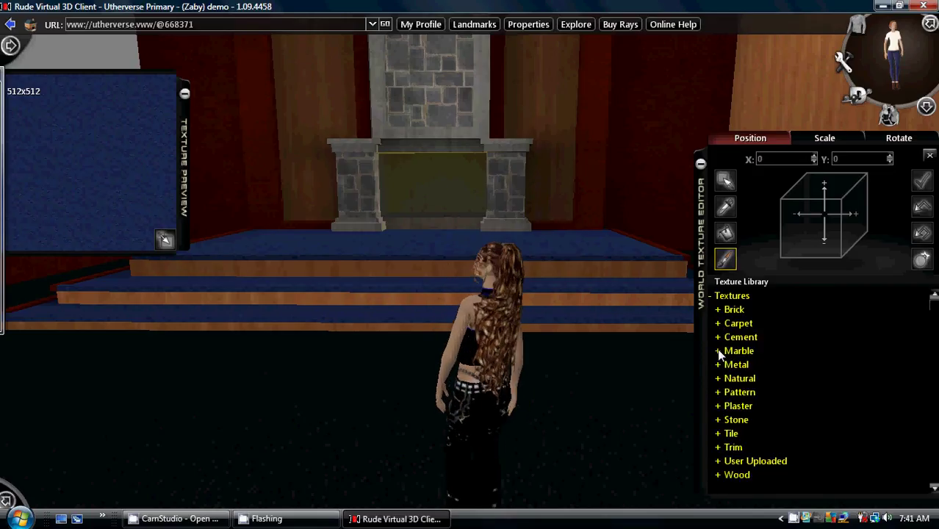
{"action": "left_click", "coordinate": [718, 352]}
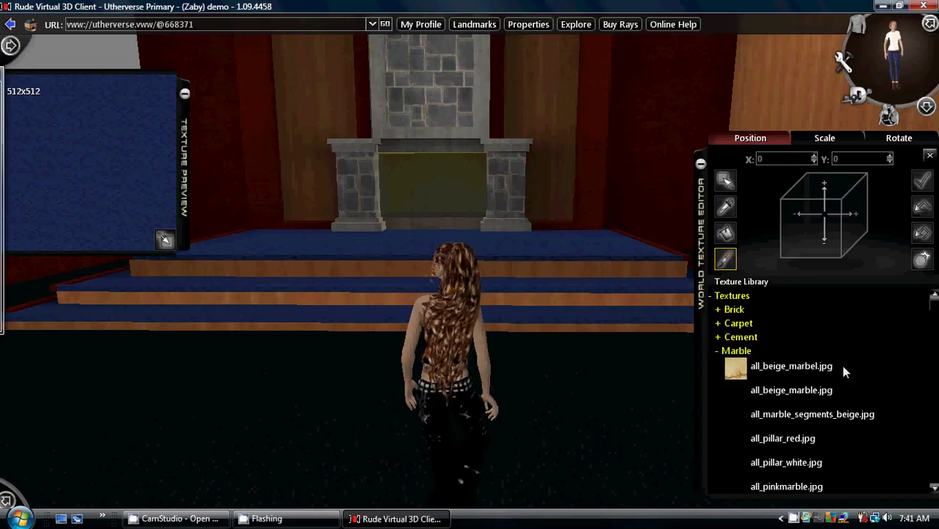
{"action": "scroll", "coordinate": [779, 365], "scroll_direction": "down", "scroll_amount": 1}
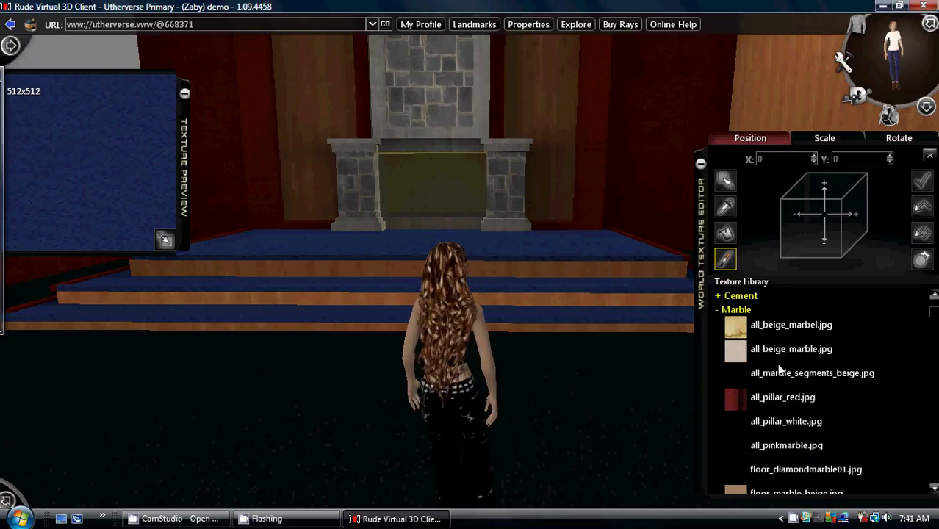
{"action": "scroll", "coordinate": [777, 364], "scroll_direction": "down", "scroll_amount": 1}
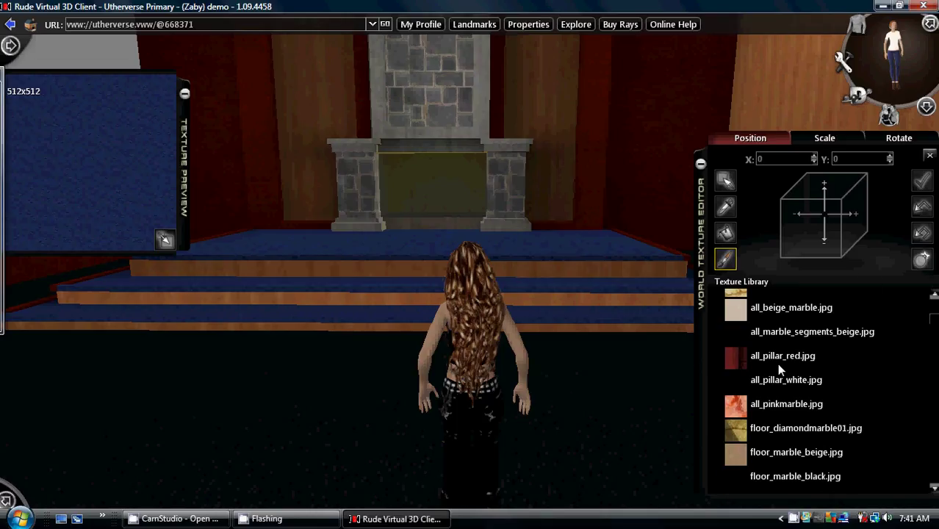
{"action": "scroll", "coordinate": [777, 363], "scroll_direction": "down", "scroll_amount": 3}
{"action": "scroll", "coordinate": [777, 363], "scroll_direction": "down", "scroll_amount": 1}
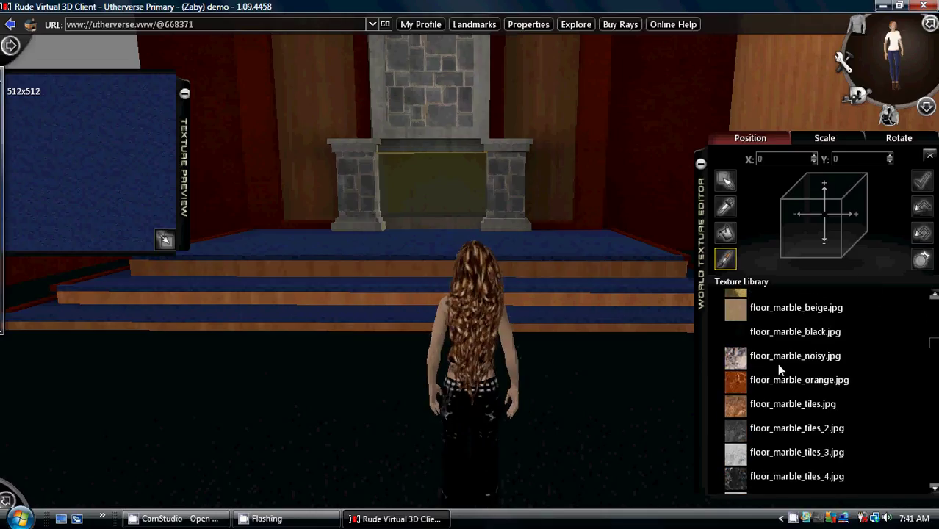
{"action": "scroll", "coordinate": [777, 364], "scroll_direction": "down", "scroll_amount": 3}
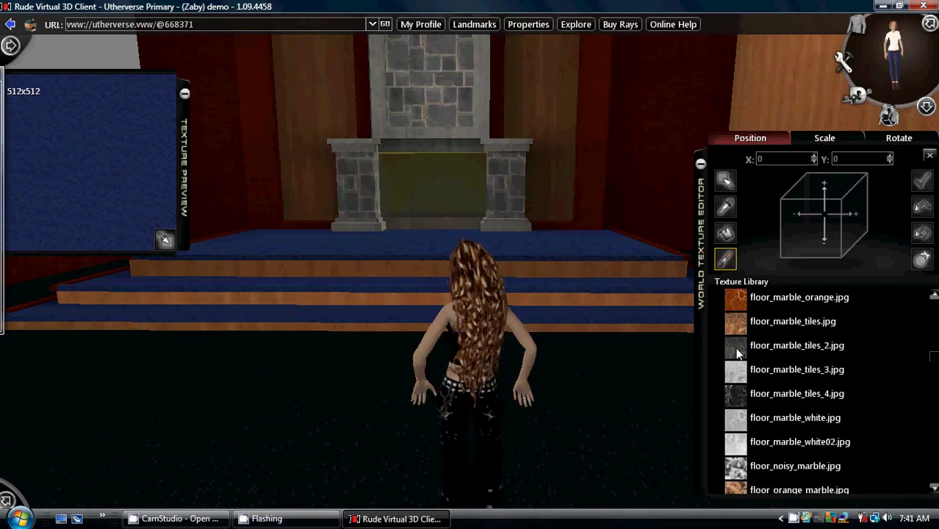
{"action": "scroll", "coordinate": [761, 336], "scroll_direction": "up", "scroll_amount": 2}
{"action": "scroll", "coordinate": [761, 336], "scroll_direction": "up", "scroll_amount": 2}
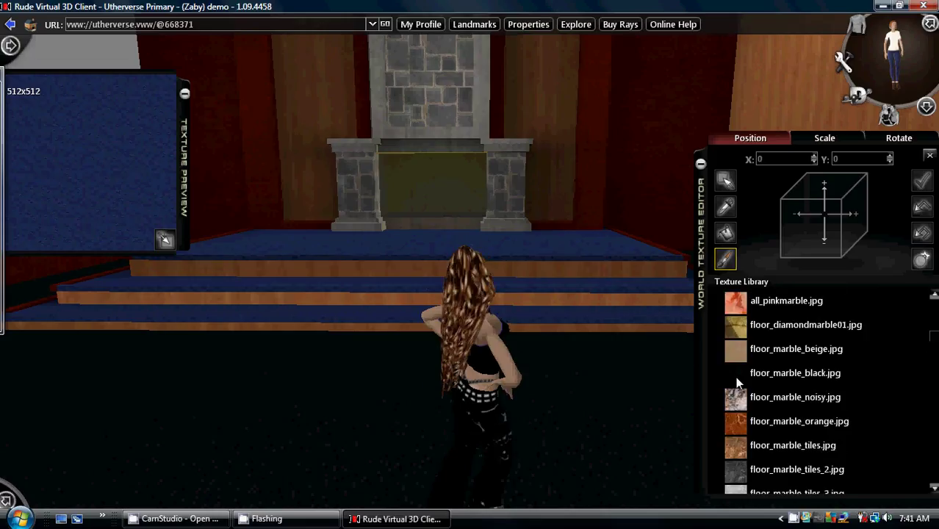
{"action": "left_click", "coordinate": [737, 378]}
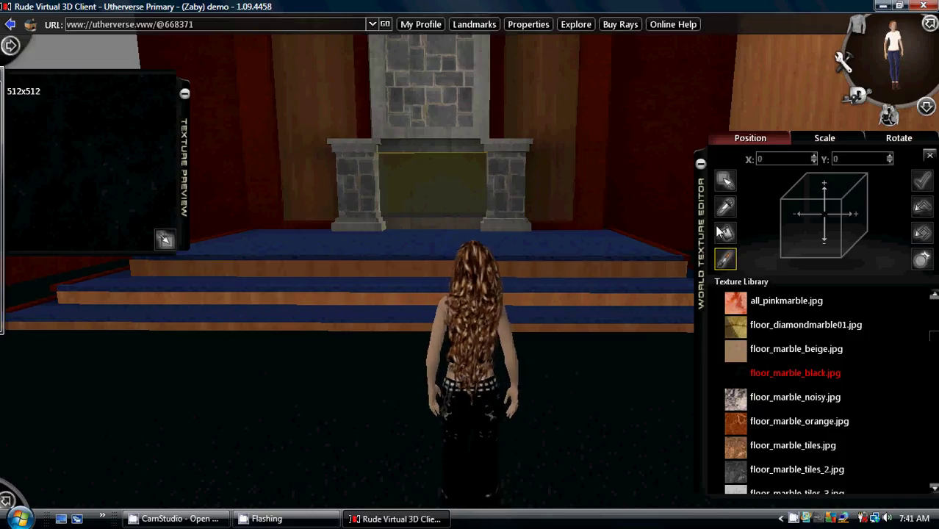
Step: Fill the dark red wall trim with the black marble texture and check it around the room
{"action": "key", "text": "Right"}
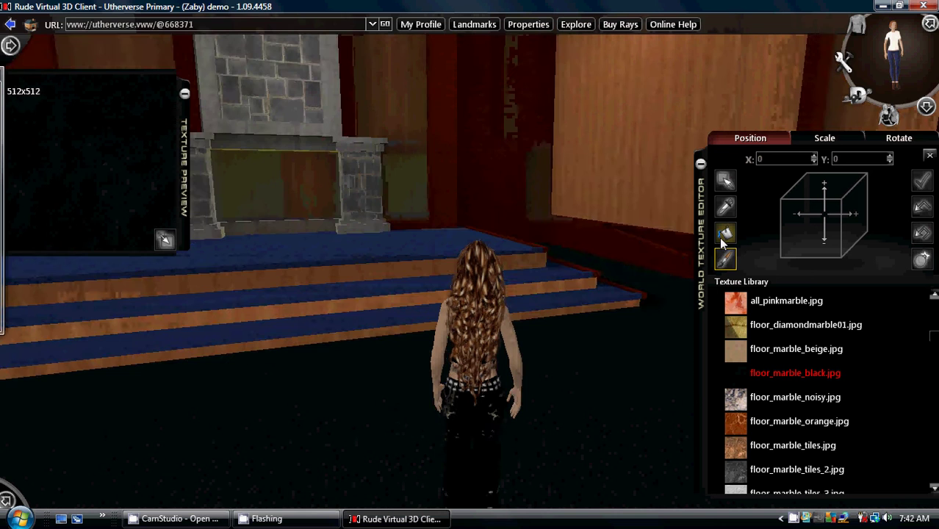
{"action": "key", "text": "Left"}
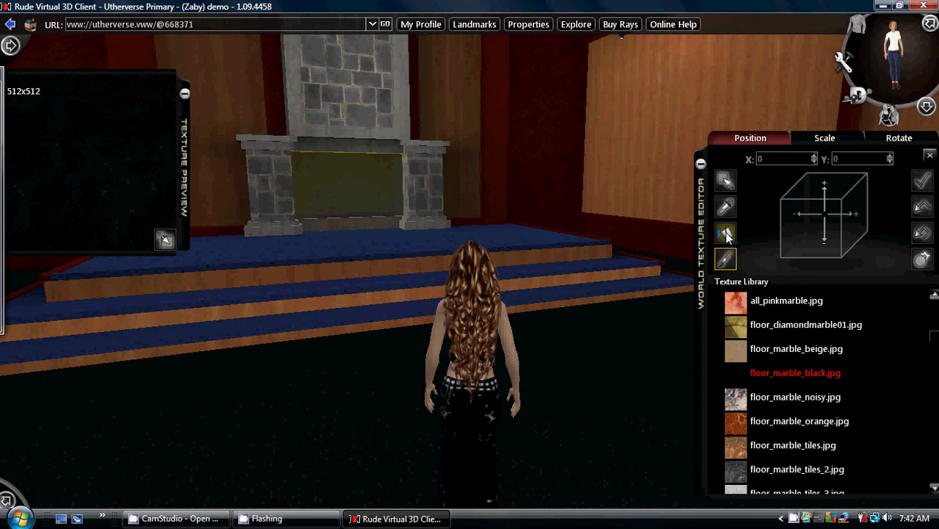
{"action": "left_click", "coordinate": [727, 234]}
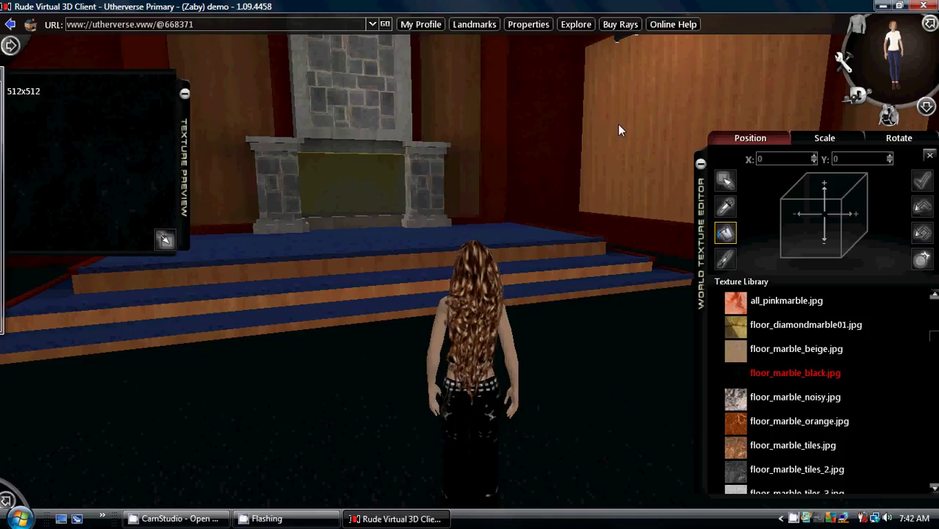
{"action": "left_click", "coordinate": [528, 111]}
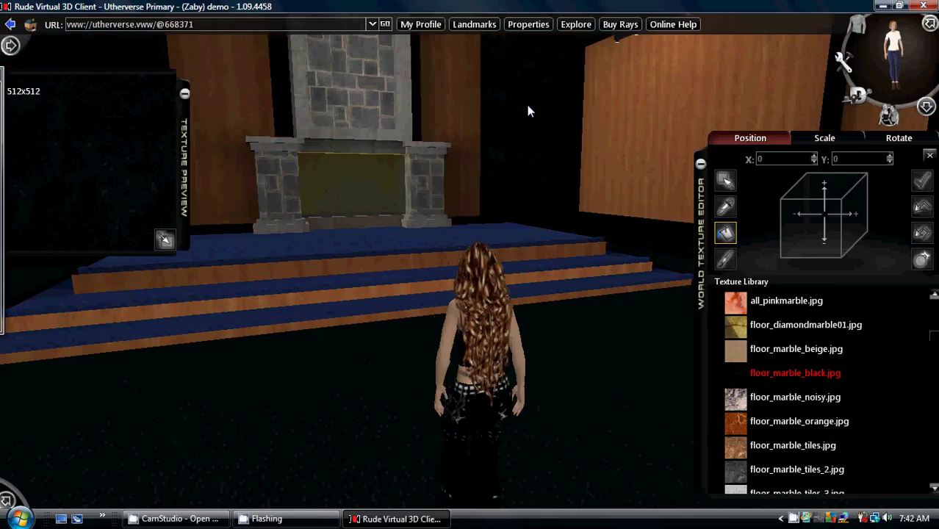
{"action": "key", "text": "Left"}
{"action": "key", "text": "Left"}
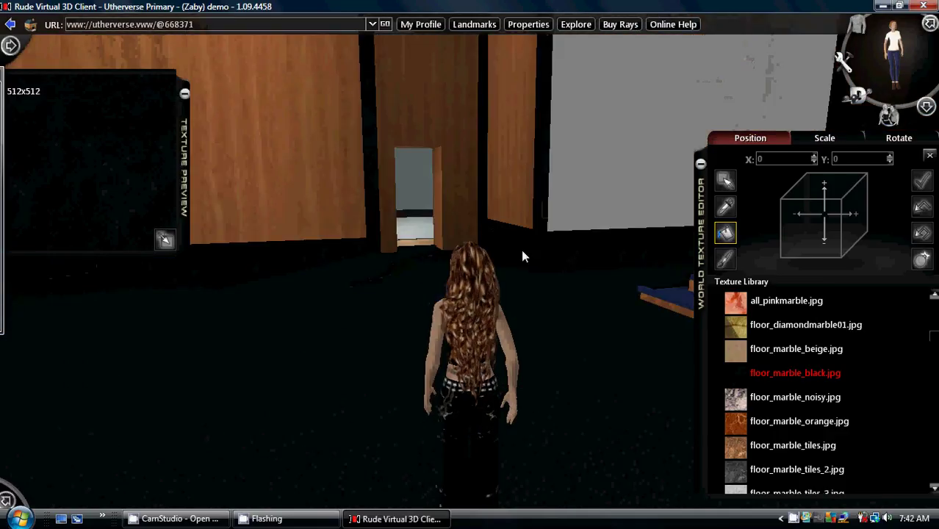
{"action": "key", "text": "Left"}
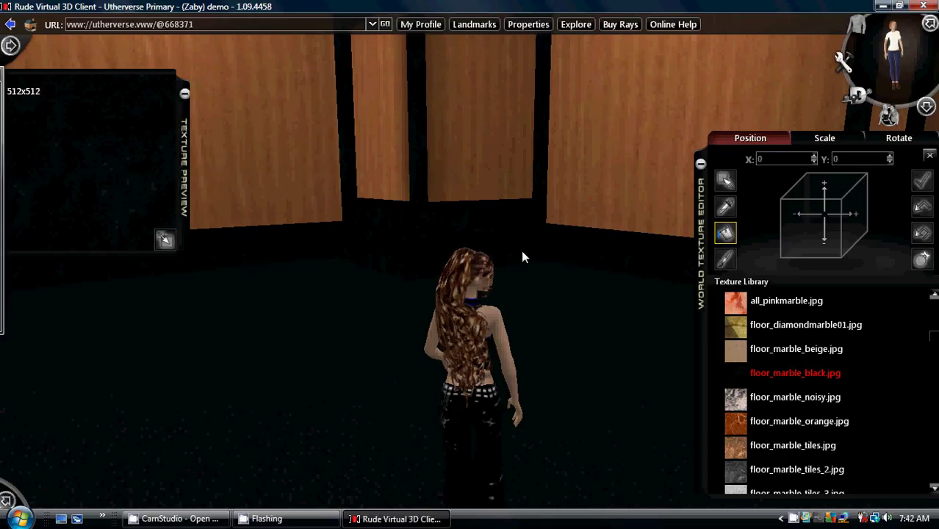
{"action": "key", "text": "Right"}
{"action": "key", "text": "Right"}
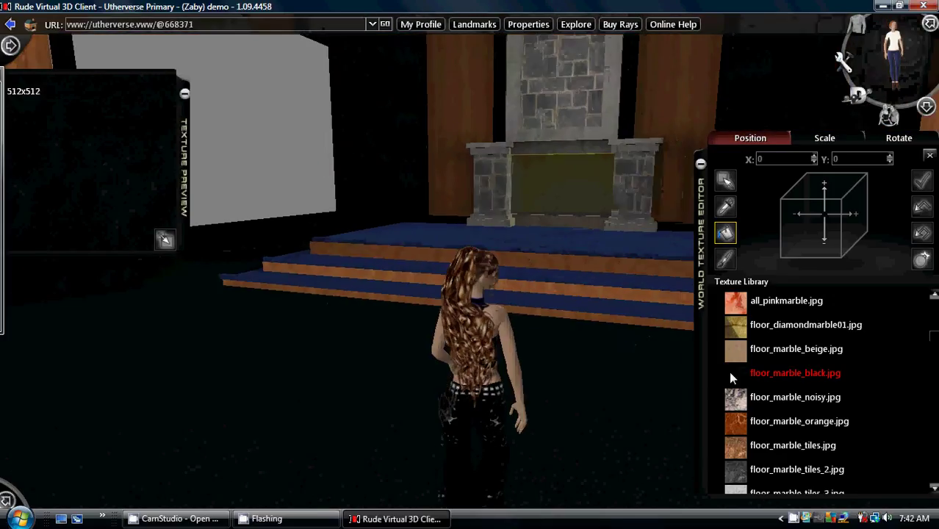
Step: Choose the veined black marble texture flr_blkmarble_user.jpg from the Marble textures
{"action": "scroll", "coordinate": [750, 367], "scroll_direction": "up", "scroll_amount": 1}
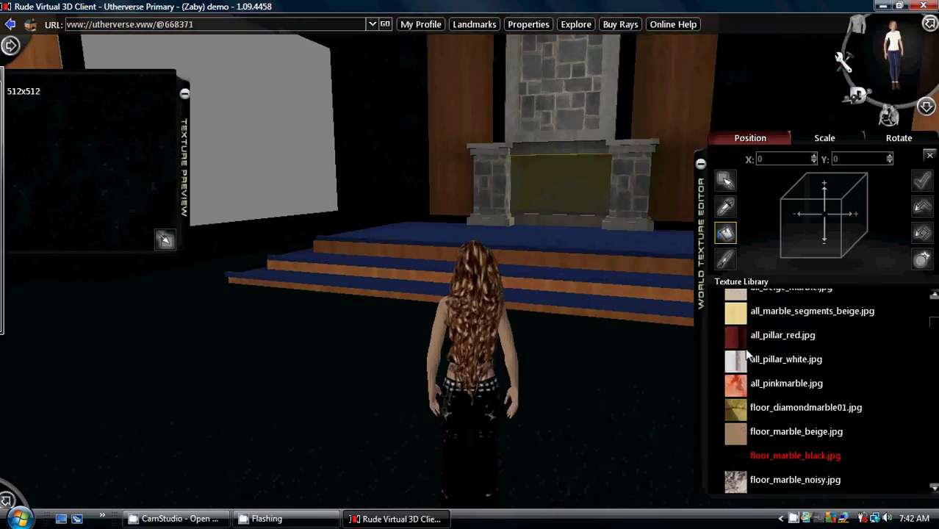
{"action": "scroll", "coordinate": [751, 355], "scroll_direction": "down", "scroll_amount": 4}
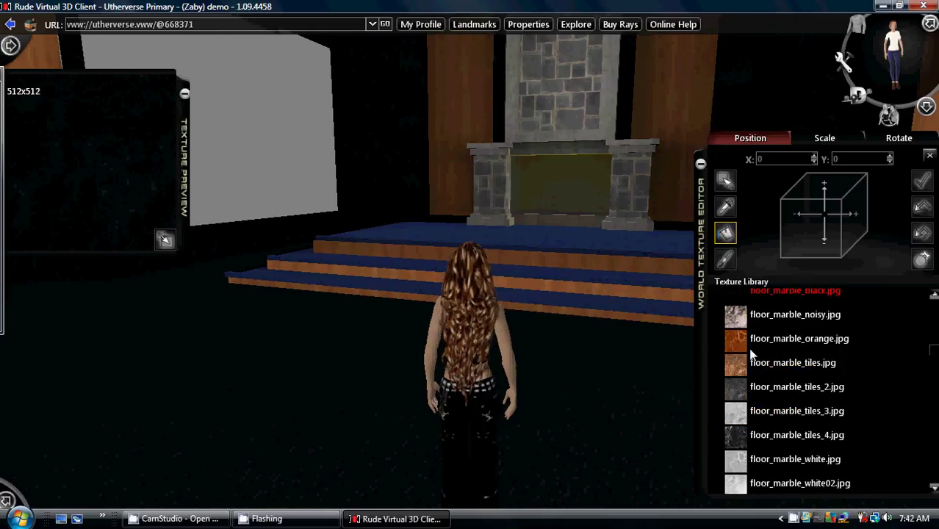
{"action": "scroll", "coordinate": [752, 354], "scroll_direction": "down", "scroll_amount": 3}
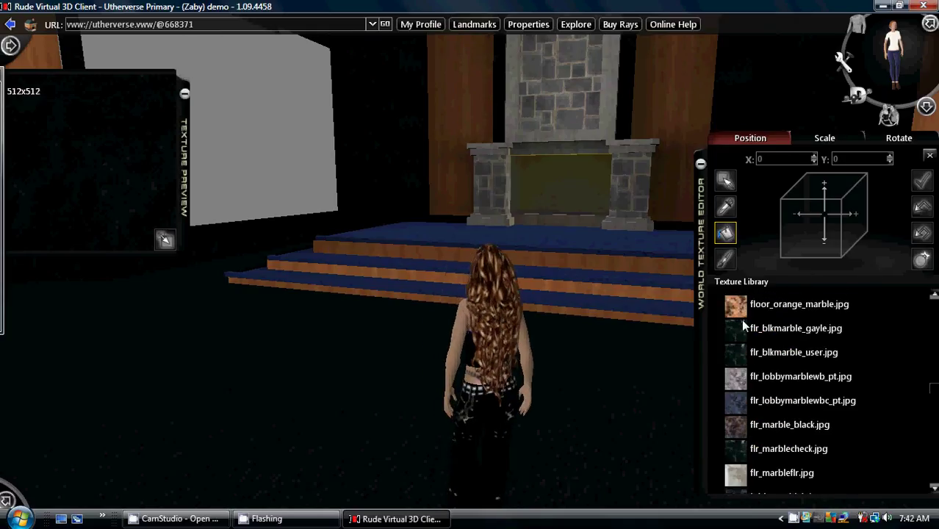
{"action": "left_click", "coordinate": [741, 352]}
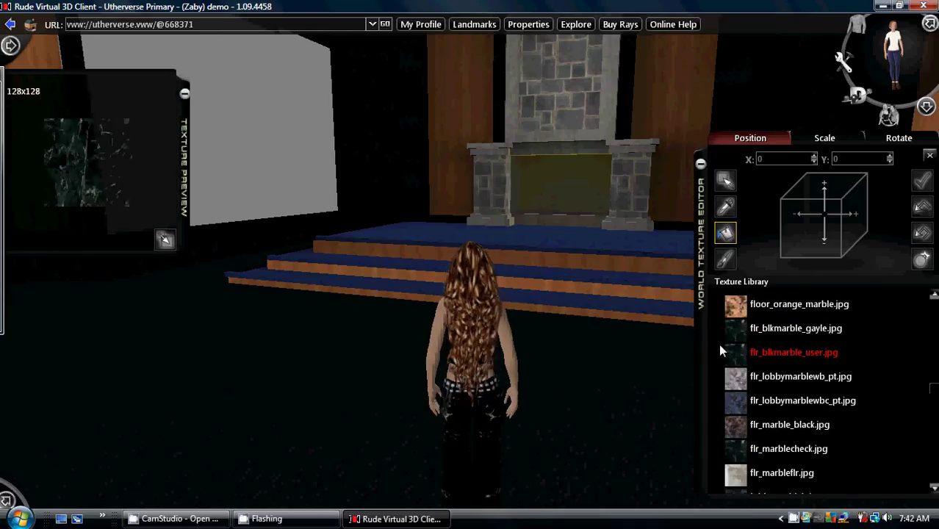
Step: Fill the wood wall panels and step risers with the flr_blkmarble_user.jpg texture and look over the room
{"action": "key", "text": "Left"}
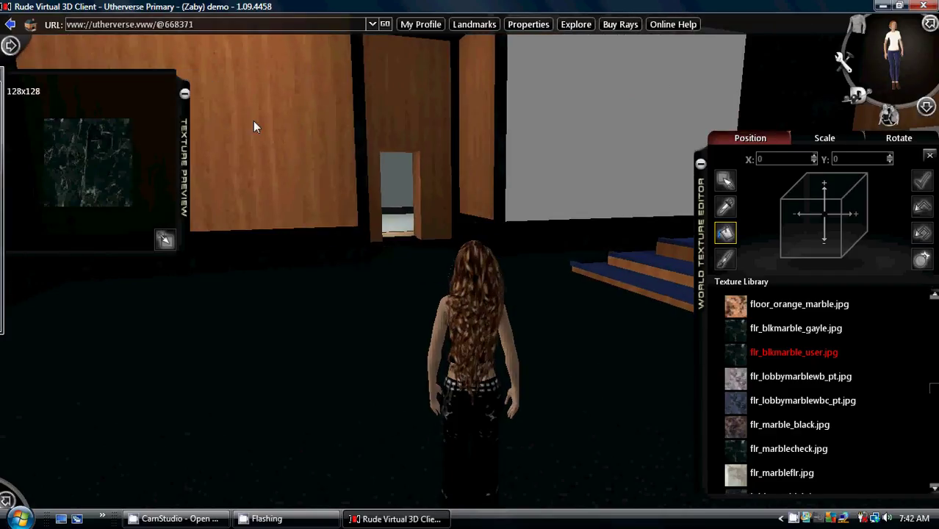
{"action": "left_click", "coordinate": [253, 125]}
{"action": "left_click_drag", "start_coordinate": [253, 123], "coordinate": [515, 247]}
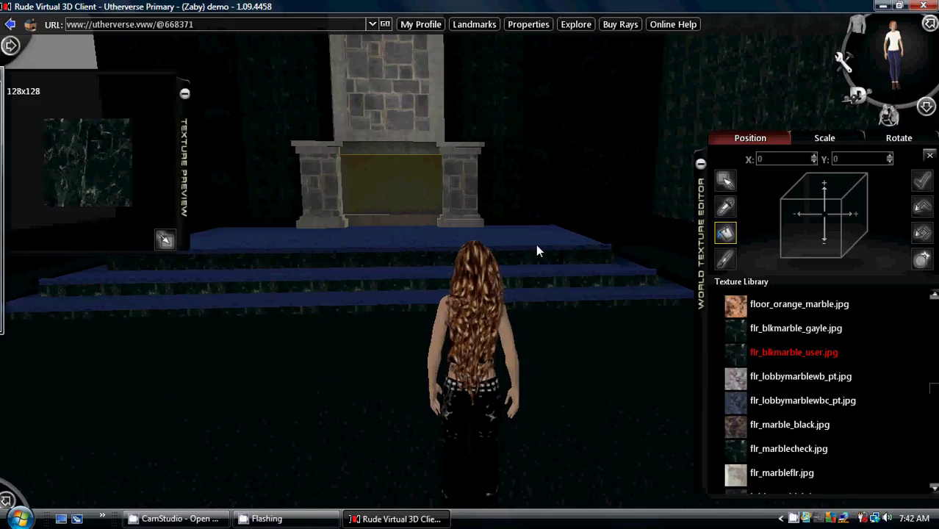
{"action": "key", "text": "Right"}
{"action": "left_click", "coordinate": [539, 113]}
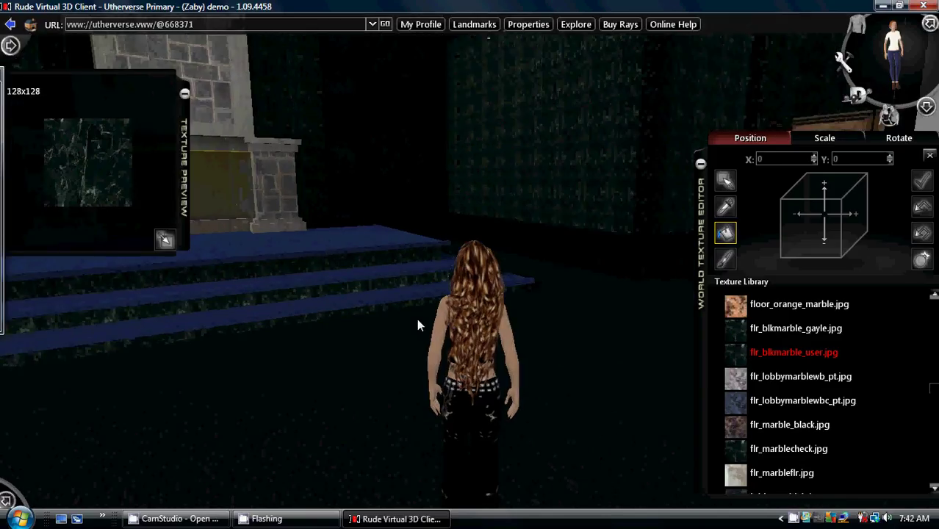
{"action": "key", "text": "Left"}
{"action": "key", "text": "Left"}
{"action": "key", "text": "Right"}
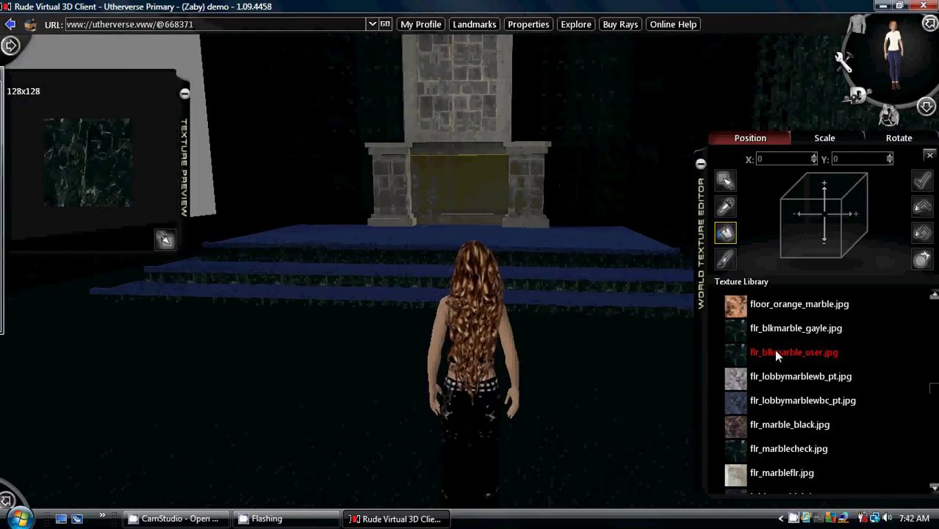
Step: Choose the white texture misc_ashtray_white1.jpg from the Marble textures and bring the avatar up the steps to the fireplace
{"action": "scroll", "coordinate": [768, 361], "scroll_direction": "down", "scroll_amount": 8}
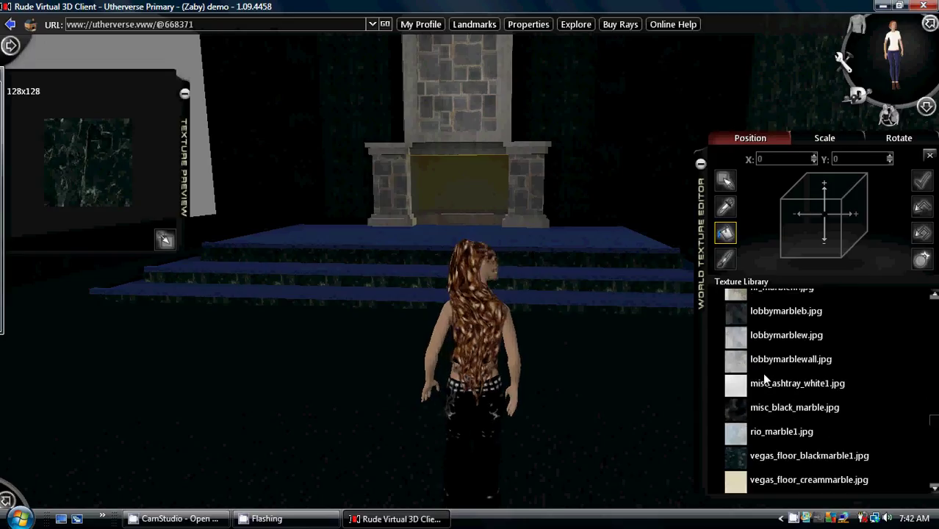
{"action": "left_click", "coordinate": [739, 388]}
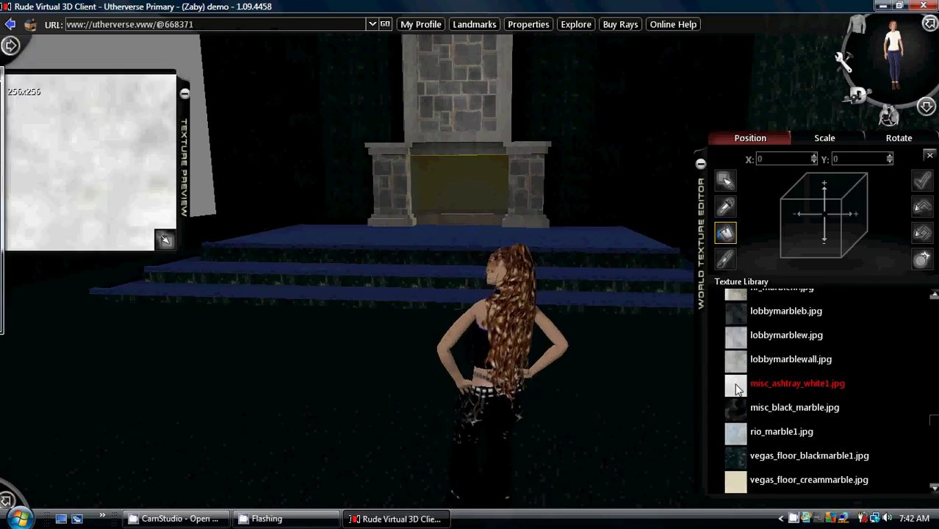
{"action": "key", "text": "Left"}
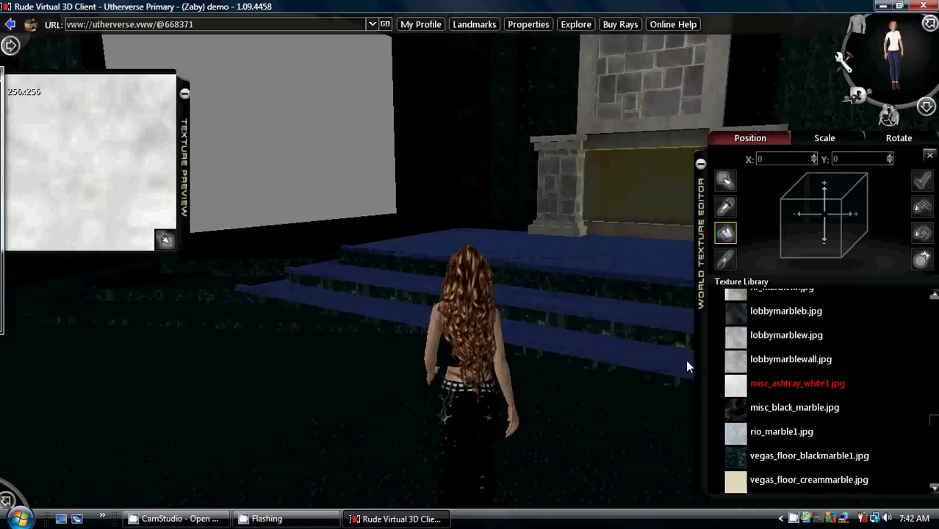
{"action": "key", "text": "Right"}
{"action": "key", "text": "Up"}
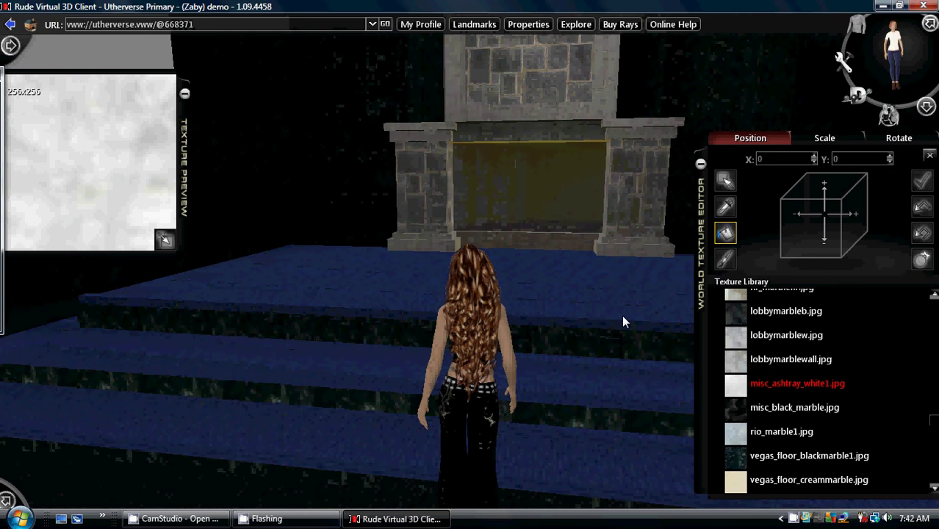
{"action": "key", "text": "Up"}
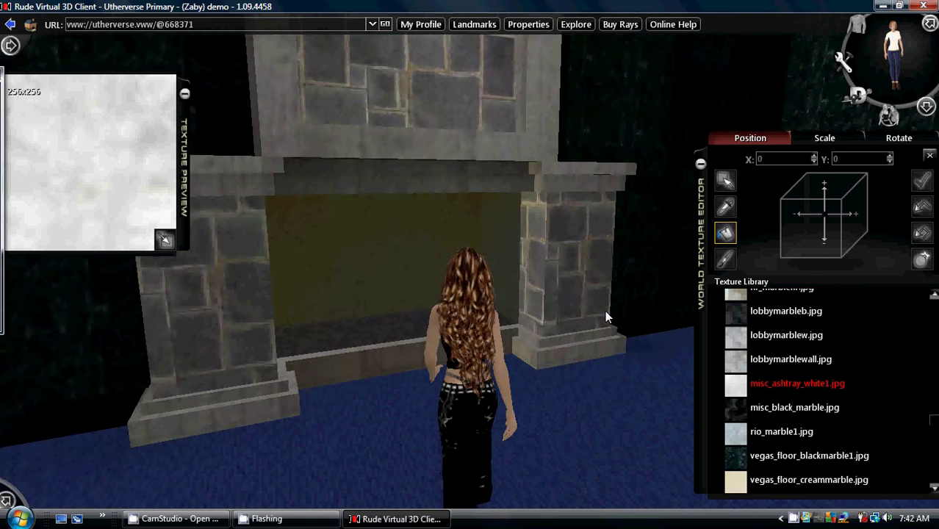
{"action": "key", "text": "Right"}
Step: Paint the chimney panel, both column fronts and one inner column side of the fireplace individually with misc_ashtray_white1.jpg
{"action": "left_click", "coordinate": [726, 260]}
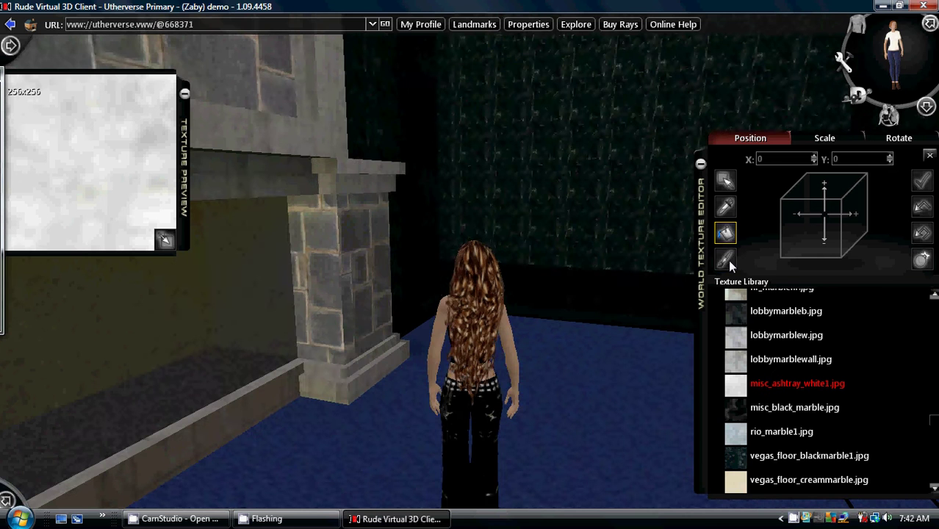
{"action": "key", "text": "Left"}
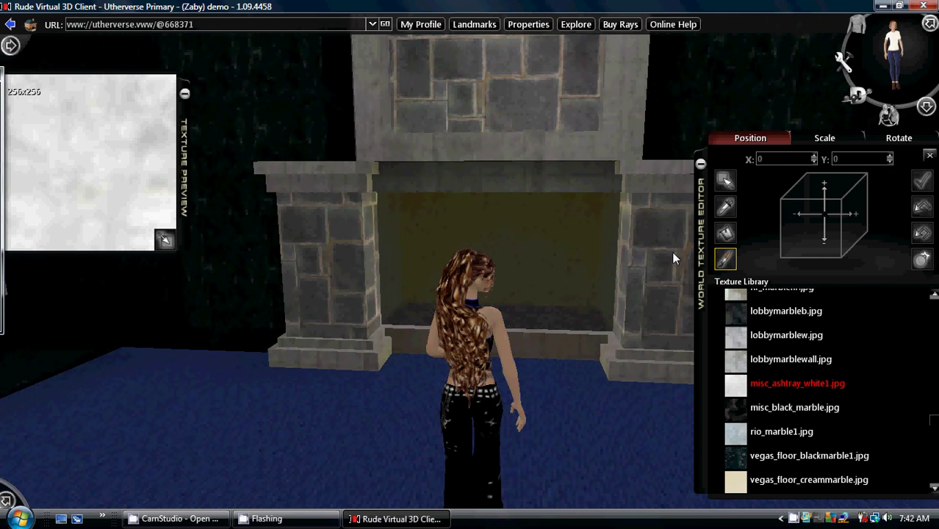
{"action": "key", "text": "Down"}
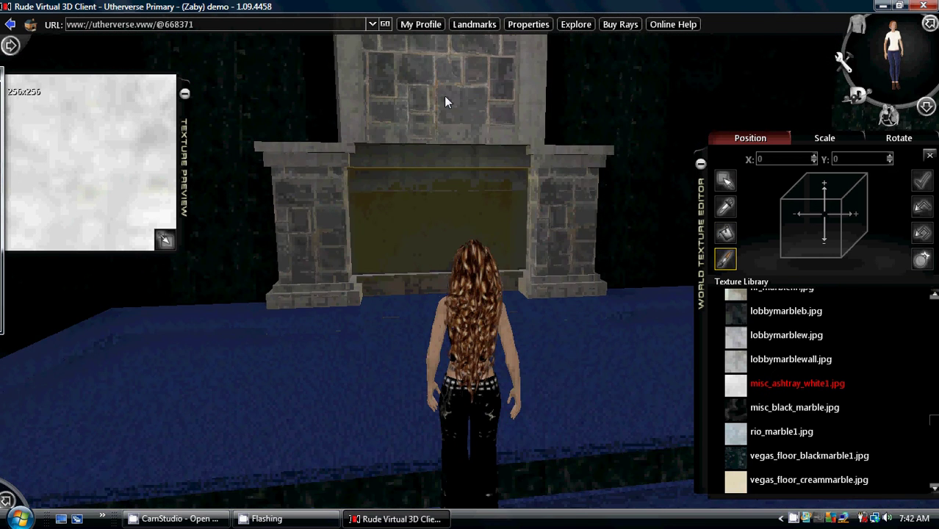
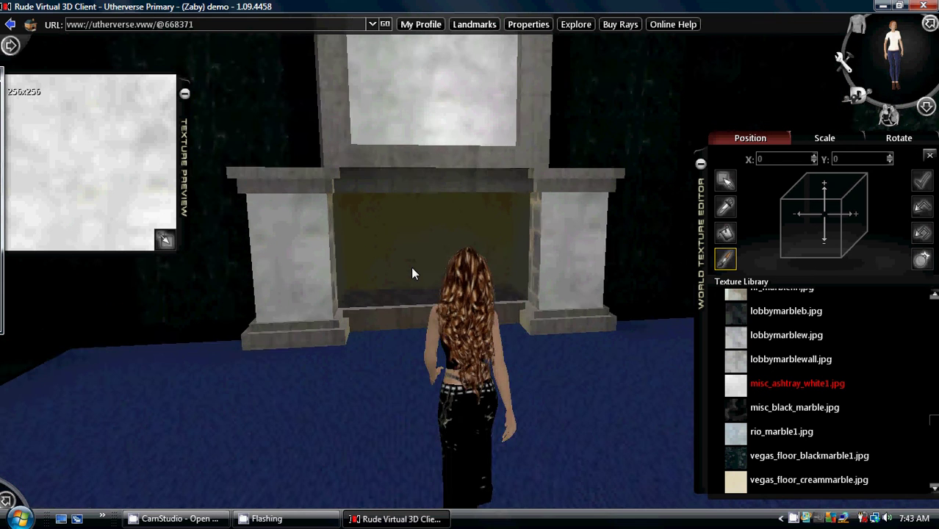
{"action": "key", "text": "Right"}
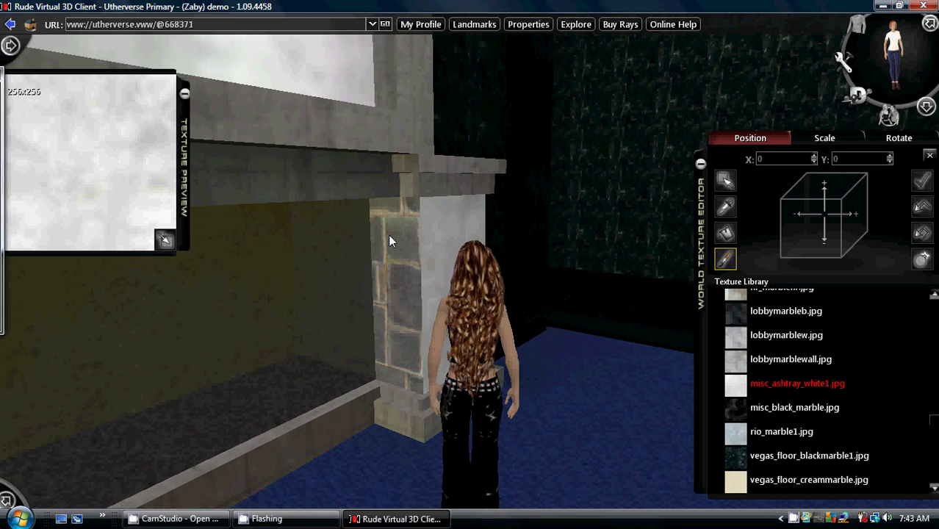
{"action": "key", "text": "Left"}
{"action": "key", "text": "Down"}
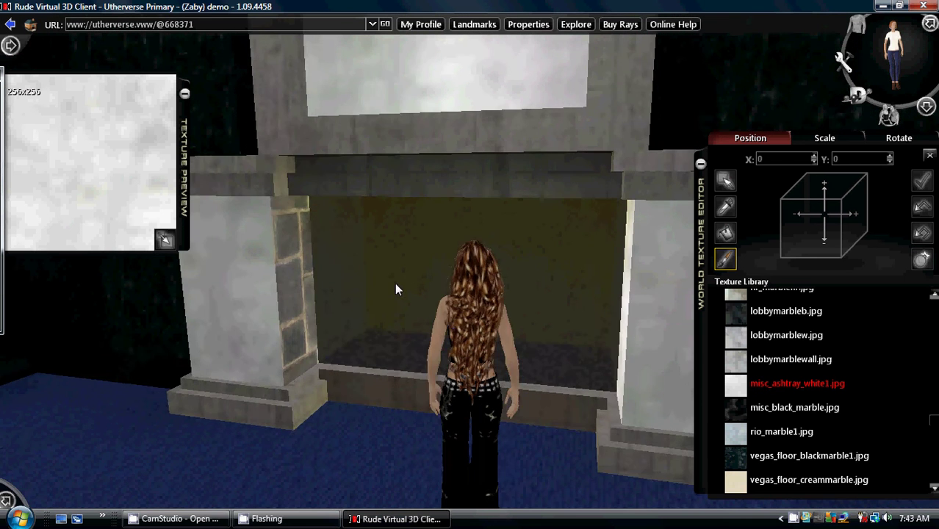
{"action": "key", "text": "Left"}
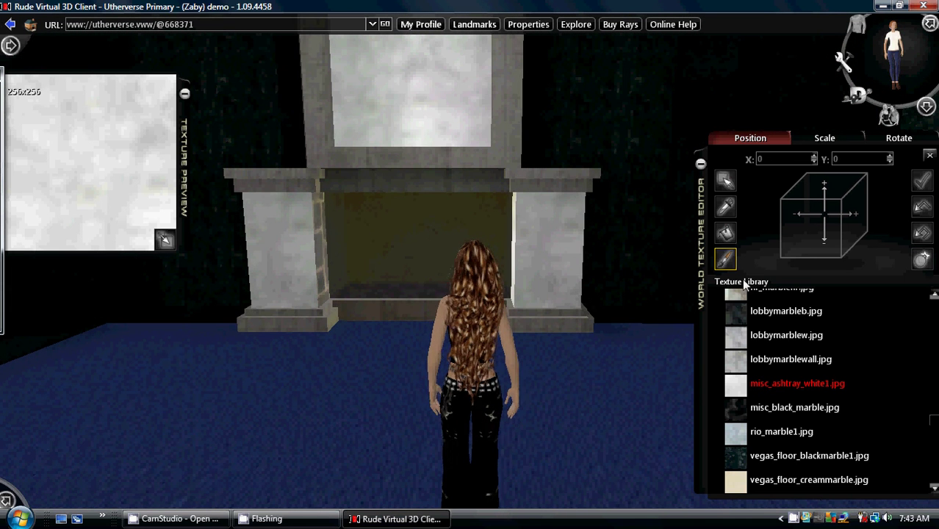
Step: Fill the remaining stone inner side of the fireplace column with the misc_ashtray_white1.jpg texture
{"action": "left_click", "coordinate": [730, 235]}
{"action": "key", "text": "Left"}
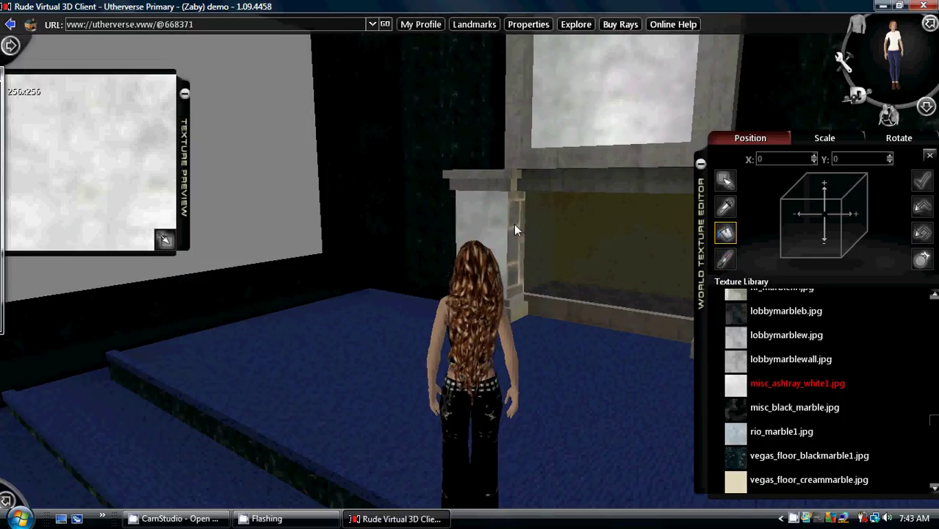
{"action": "key", "text": "Right"}
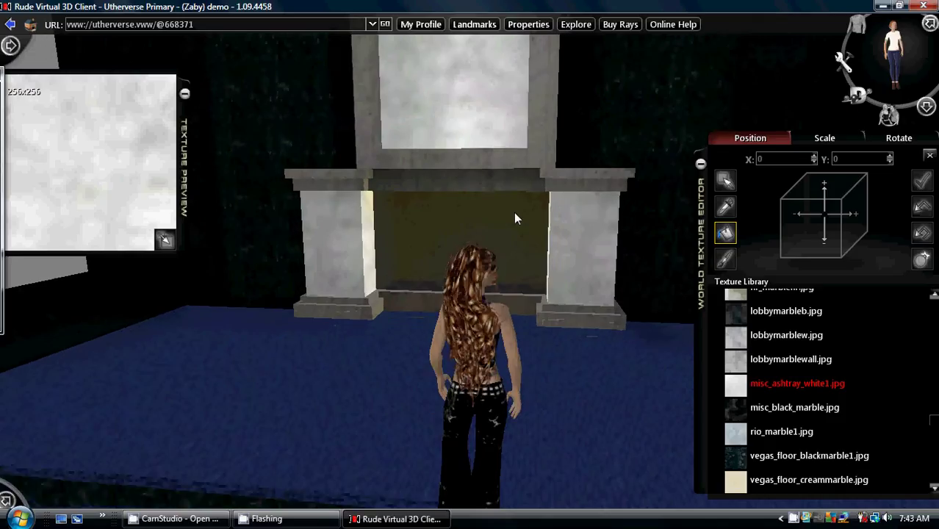
{"action": "key", "text": "Down"}
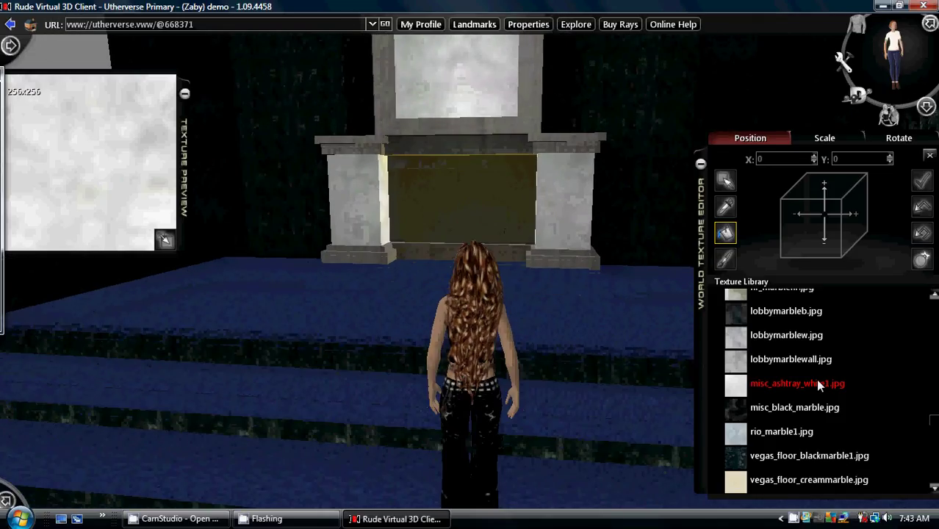
Step: Choose wll_marble_wt_fluted.jpg from the Marble textures and fill the fireplace's grey frame, mantel and column bases with it
{"action": "scroll", "coordinate": [742, 397], "scroll_direction": "down", "scroll_amount": 3}
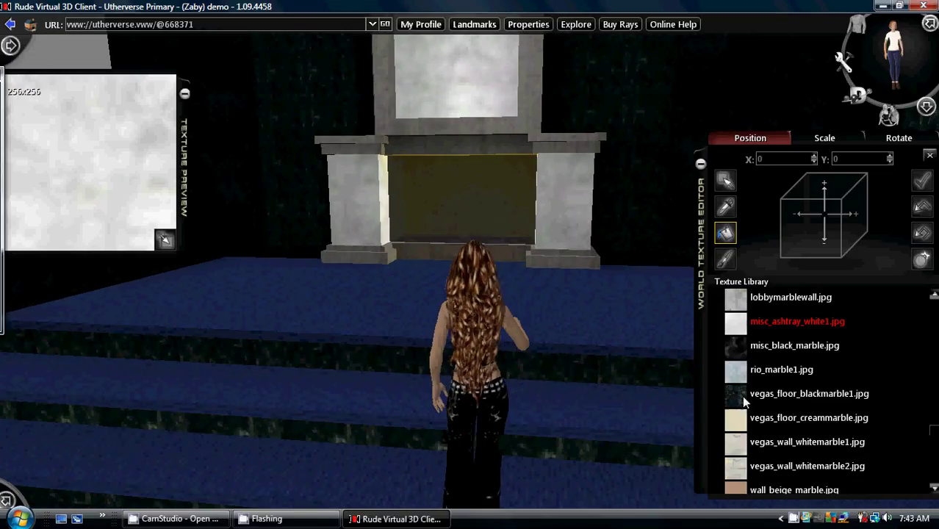
{"action": "scroll", "coordinate": [742, 396], "scroll_direction": "down", "scroll_amount": 7}
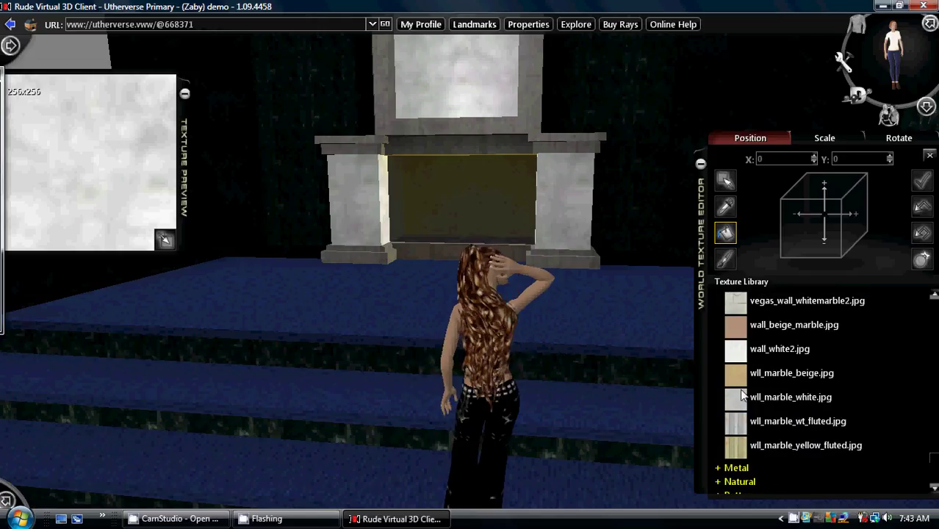
{"action": "scroll", "coordinate": [742, 397], "scroll_direction": "down", "scroll_amount": 1}
{"action": "left_click", "coordinate": [743, 400]}
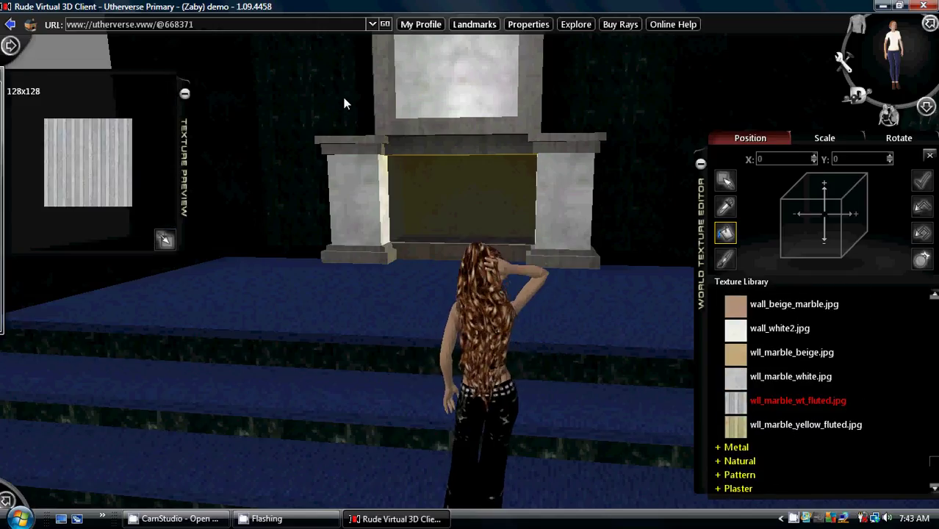
{"action": "left_click", "coordinate": [388, 118]}
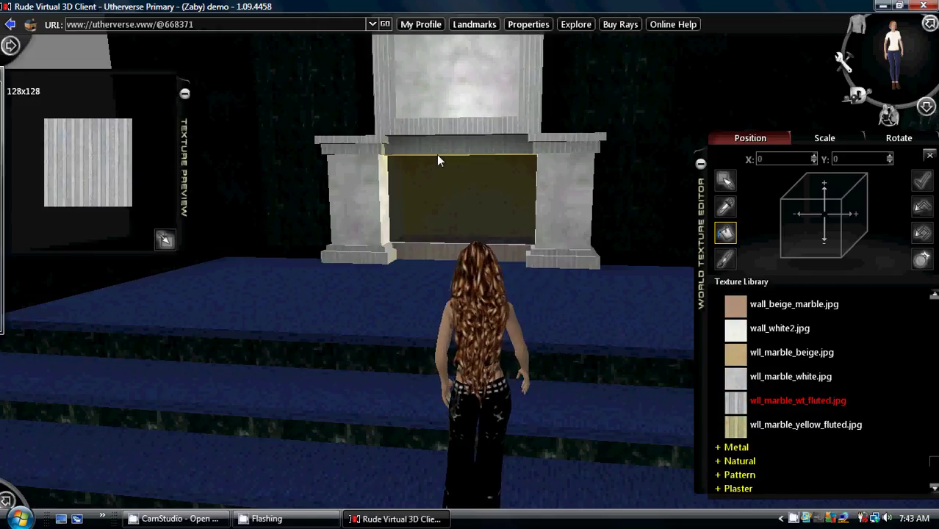
Step: Look around the room to review the retextured fireplace, steps, walls and floor
{"action": "key", "text": "Left"}
{"action": "key", "text": "Right"}
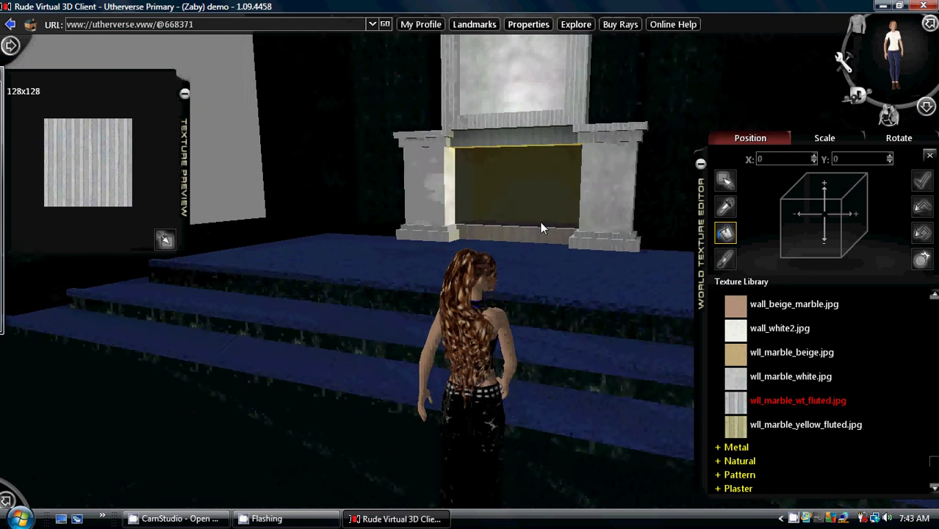
{"action": "key", "text": "Down"}
{"action": "key", "text": "Left"}
{"action": "key", "text": "Left"}
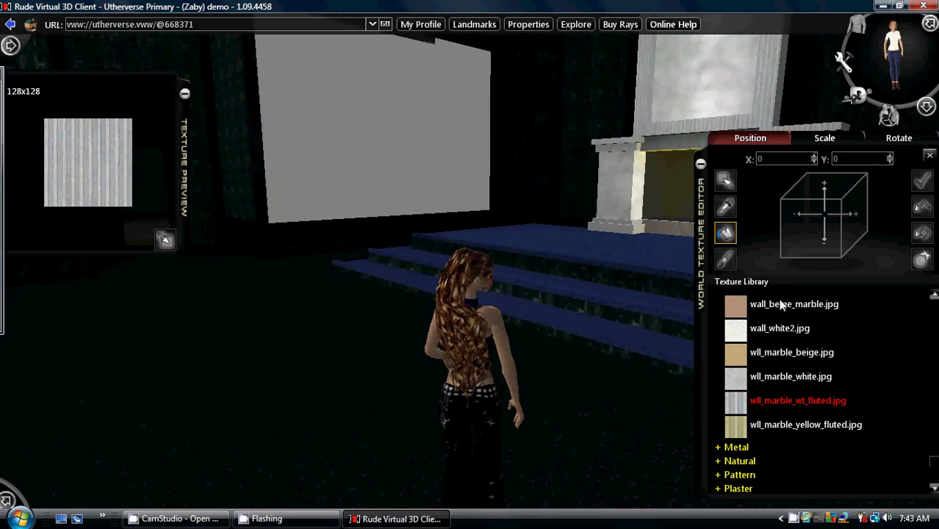
{"action": "key", "text": "Left"}
{"action": "key", "text": "Left"}
{"action": "key", "text": "Left"}
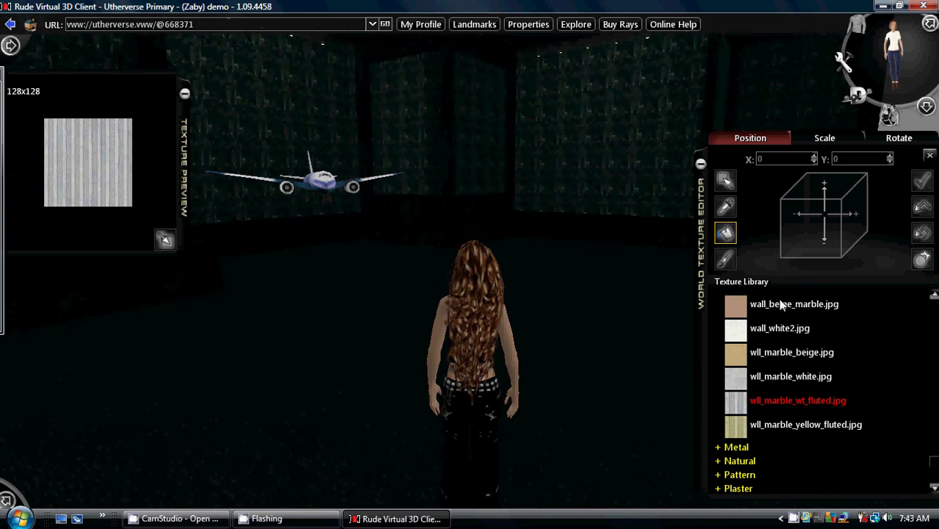
{"action": "key", "text": "Right"}
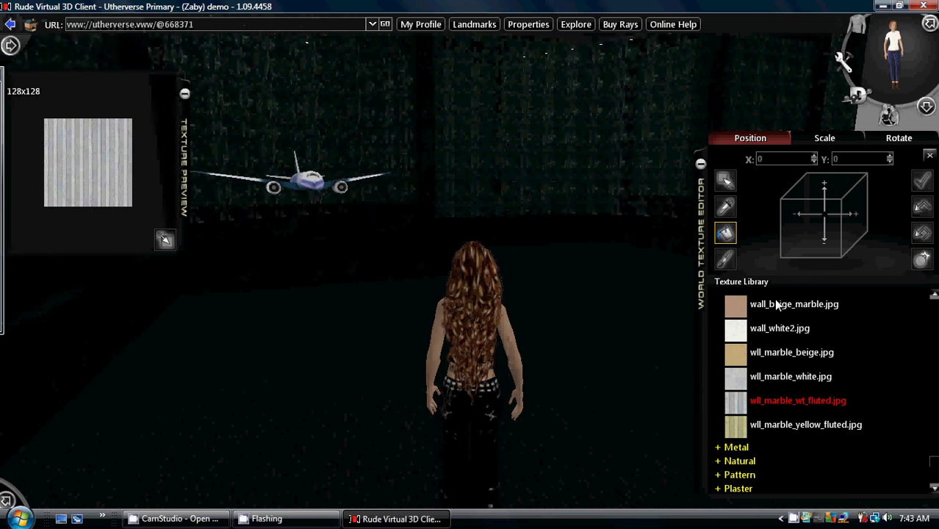
{"action": "key", "text": "Right"}
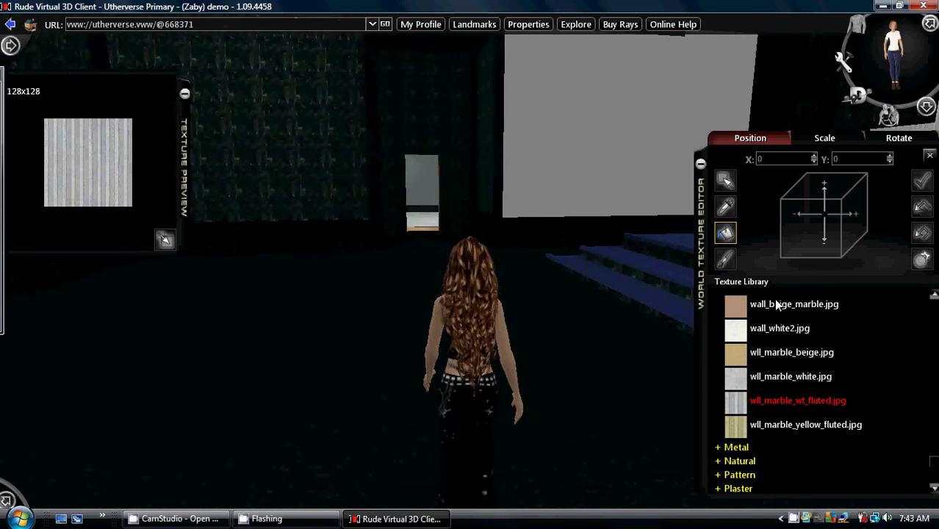
{"action": "key", "text": "Left"}
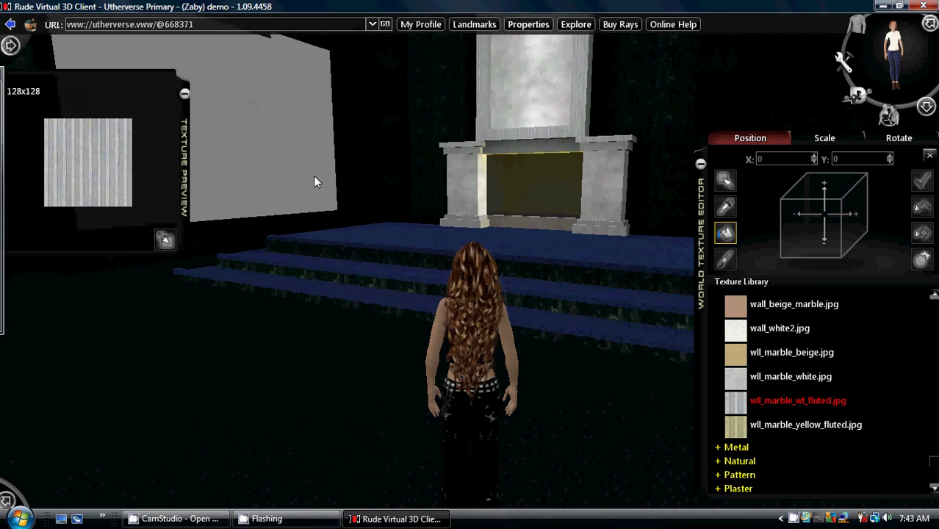
{"action": "key", "text": "Right"}
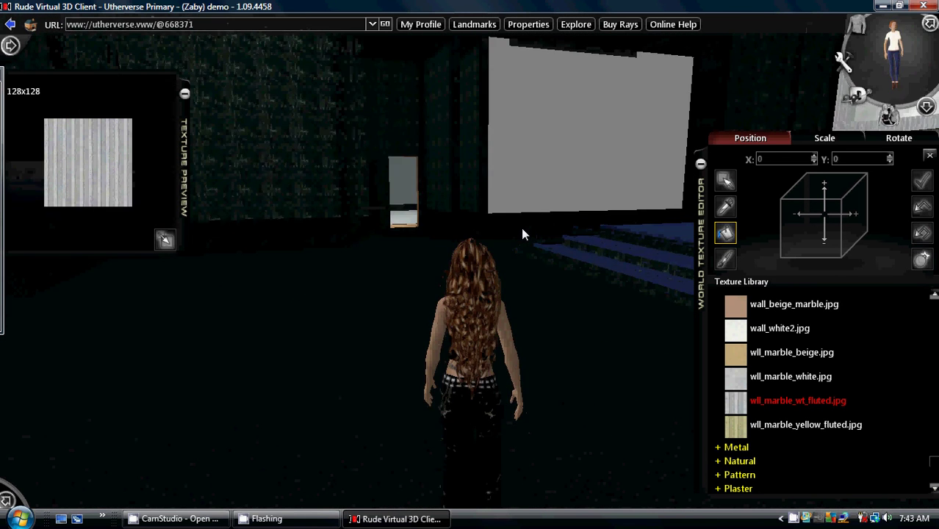
{"action": "key", "text": "Right"}
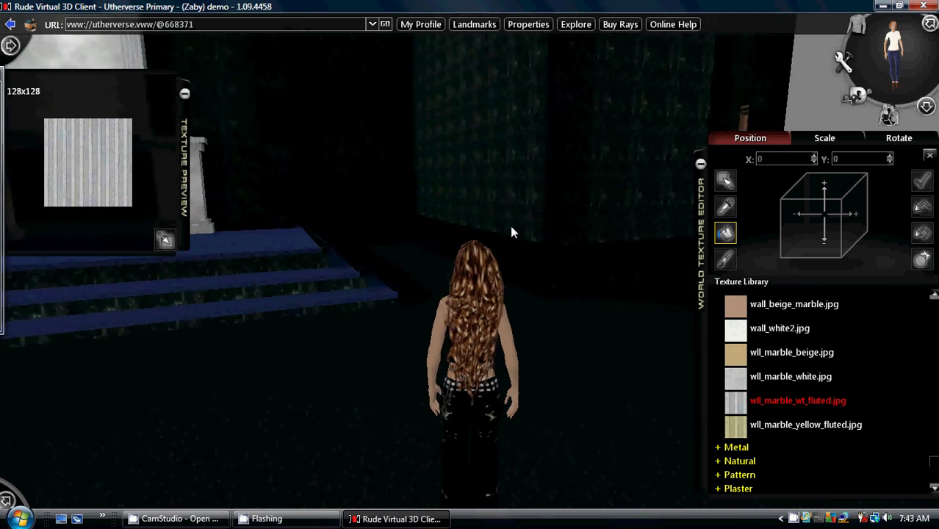
{"action": "key", "text": "Left"}
{"action": "key", "text": "Left"}
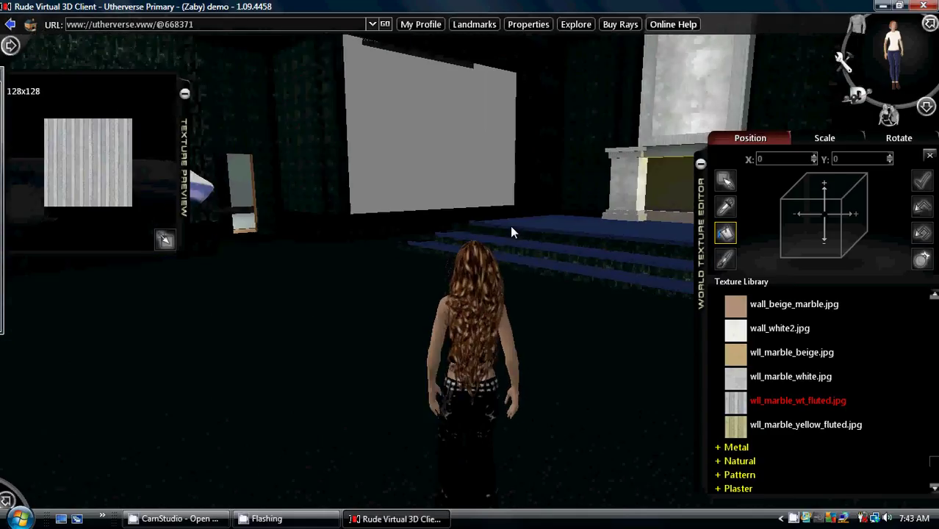
Step: Save the texture changes made to the room
{"action": "left_click", "coordinate": [923, 182]}
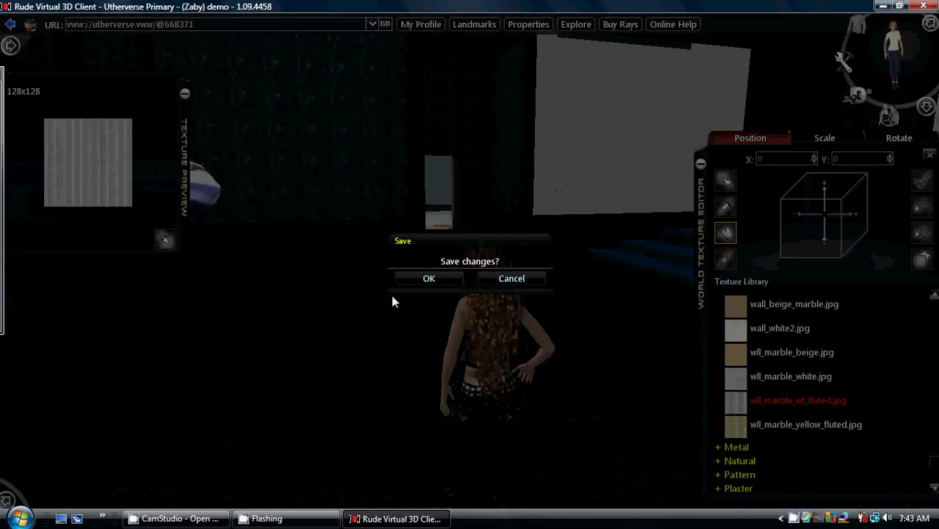
{"action": "left_click", "coordinate": [426, 280]}
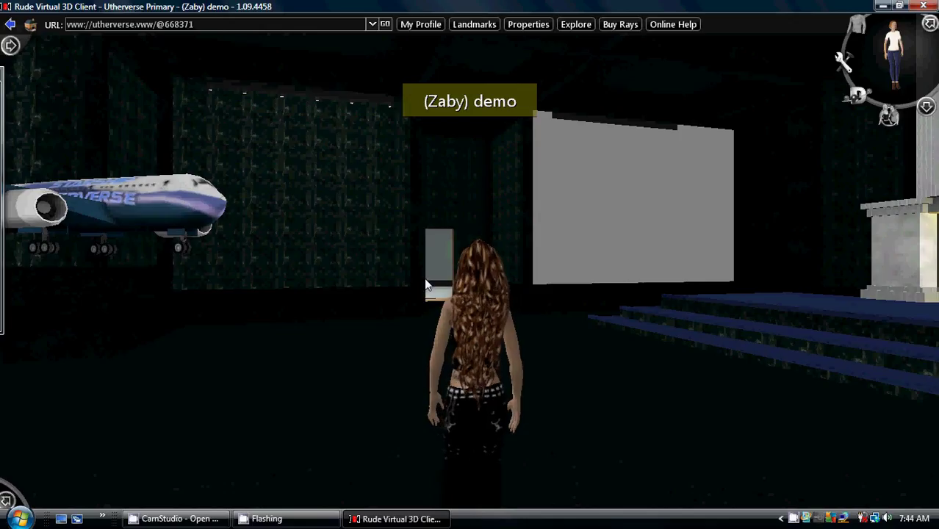
Step: Examine the saved room with the editor closed, from the door and white screen around to the fireplace
{"action": "left_click_drag", "start_coordinate": [425, 279], "coordinate": [446, 289]}
{"action": "key", "text": "Up"}
{"action": "key", "text": "Left"}
{"action": "key", "text": "Right"}
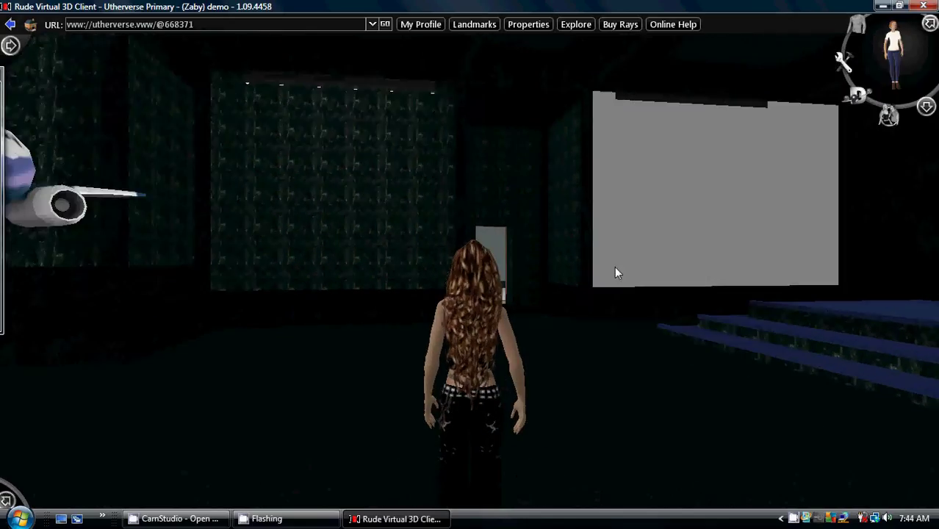
{"action": "key", "text": "Left"}
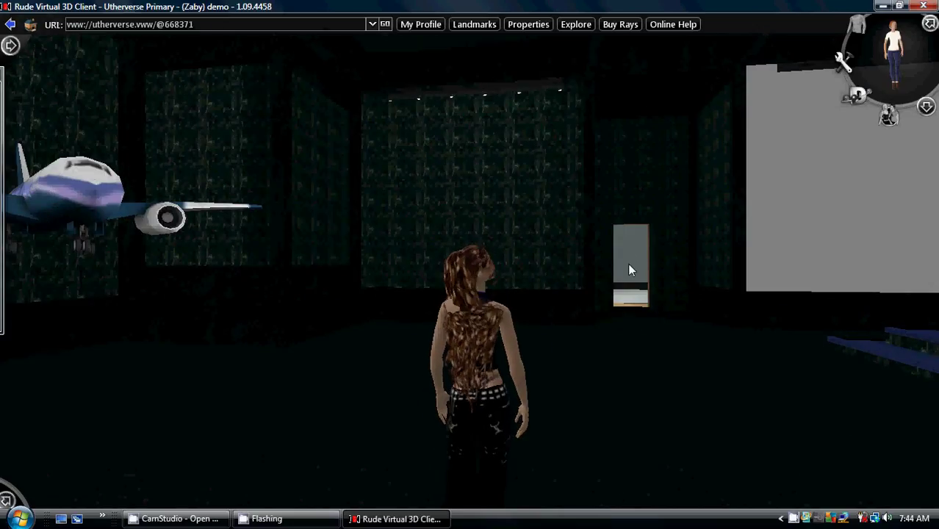
{"action": "left_click_drag", "start_coordinate": [628, 263], "coordinate": [473, 290]}
{"action": "key", "text": "Left"}
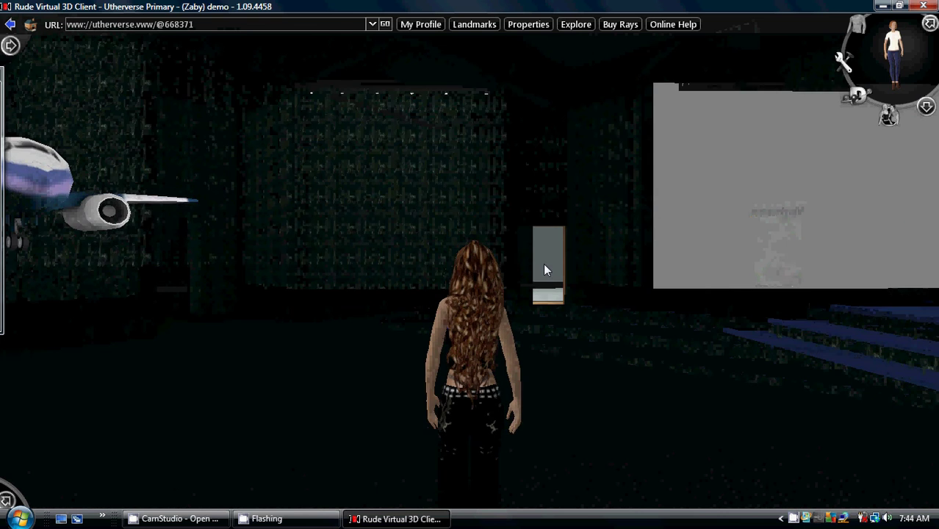
{"action": "key", "text": "Right"}
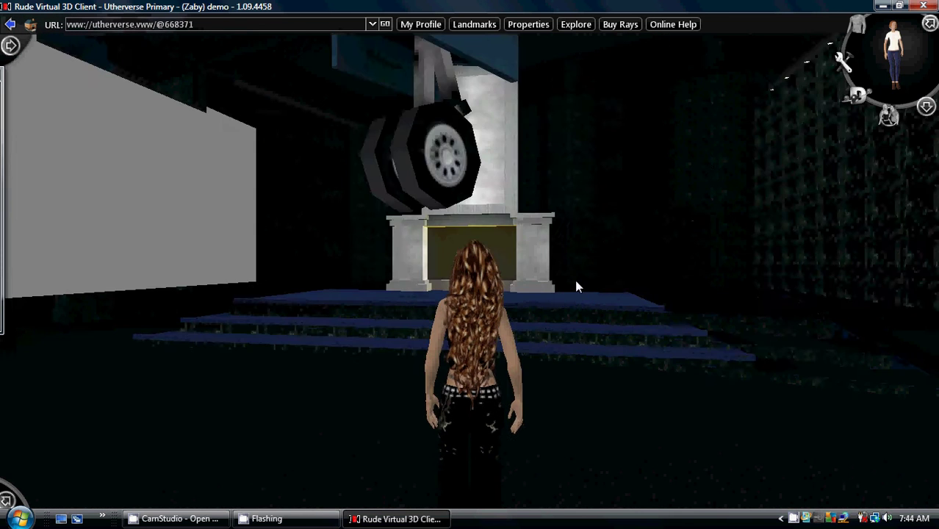
{"action": "key", "text": "Right"}
{"action": "key", "text": "Left"}
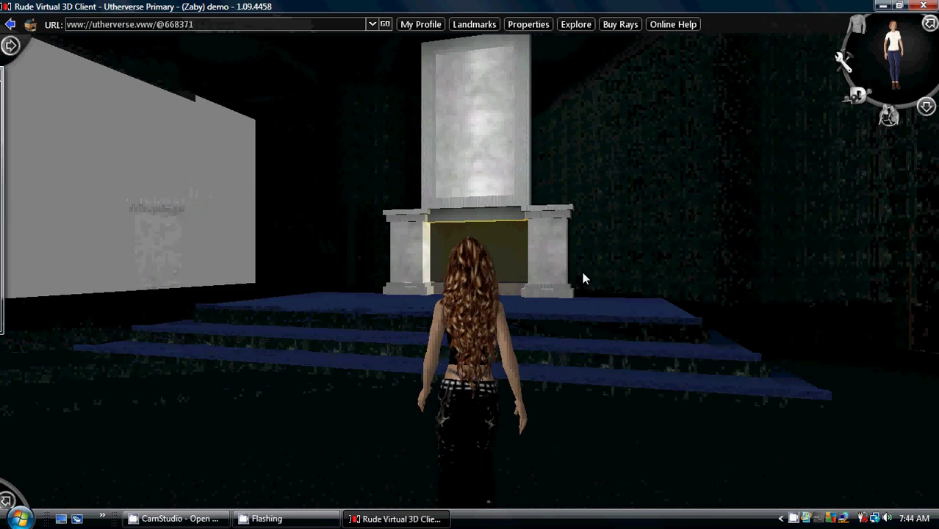
Step: Turn toward the door and white screen and reopen the World Texture Editor
{"action": "left_click_drag", "start_coordinate": [588, 272], "coordinate": [692, 236]}
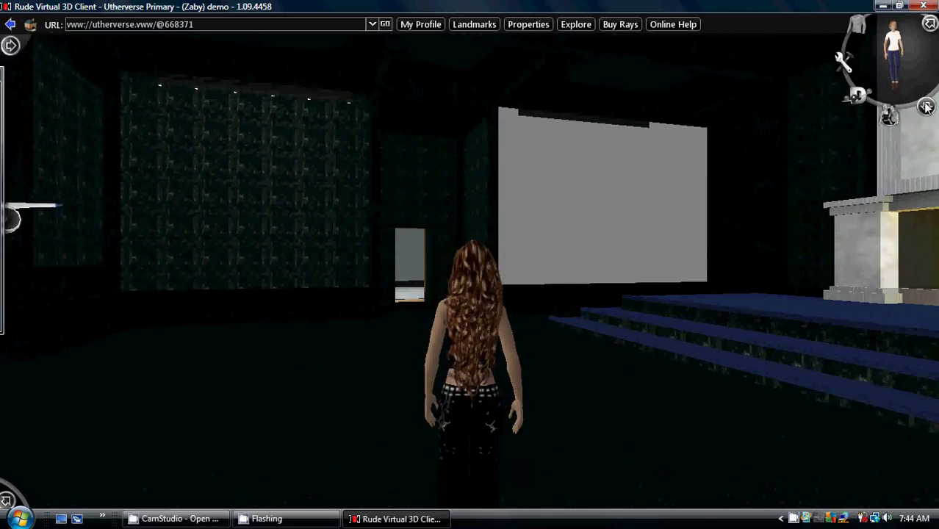
{"action": "left_click", "coordinate": [926, 108]}
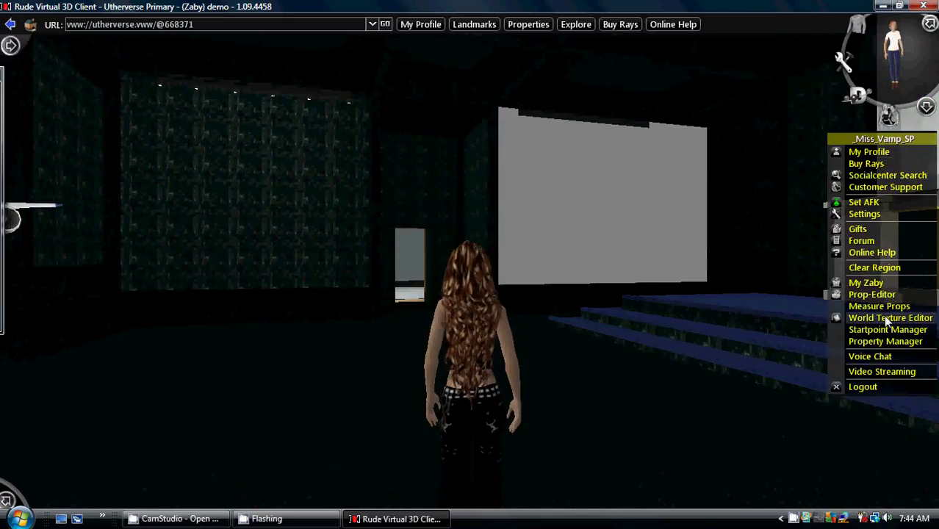
{"action": "left_click", "coordinate": [887, 318]}
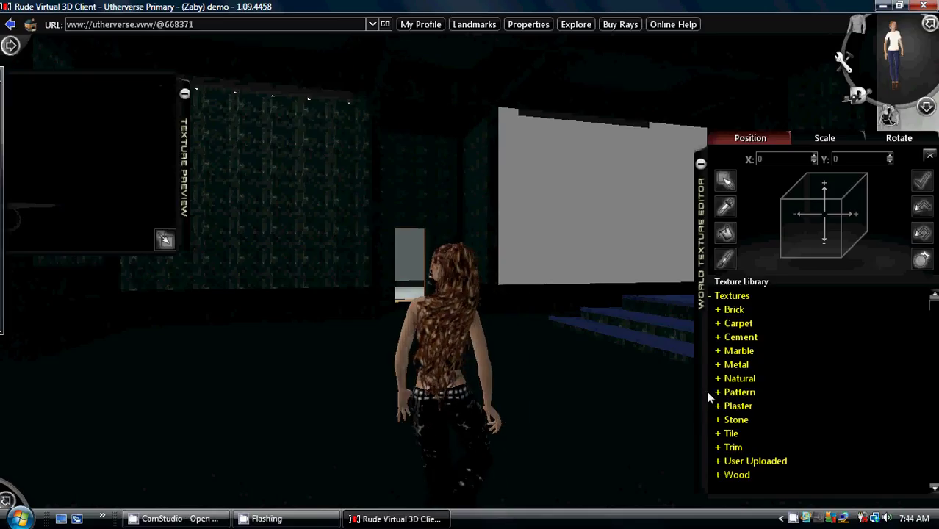
Step: Choose all_gold_wall.jpg from the Trim textures and fill the marble walls and step risers with it
{"action": "left_click", "coordinate": [718, 448]}
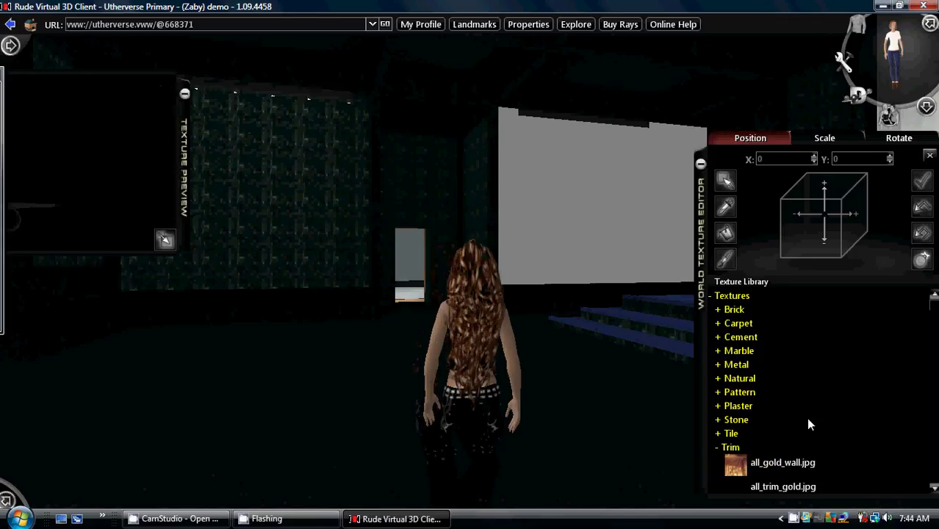
{"action": "scroll", "coordinate": [806, 417], "scroll_direction": "down", "scroll_amount": 3}
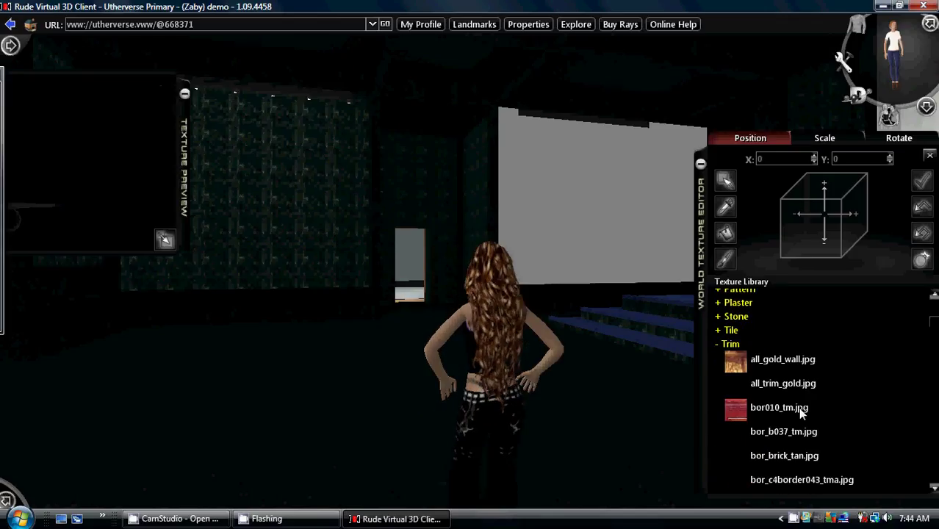
{"action": "left_click", "coordinate": [727, 362]}
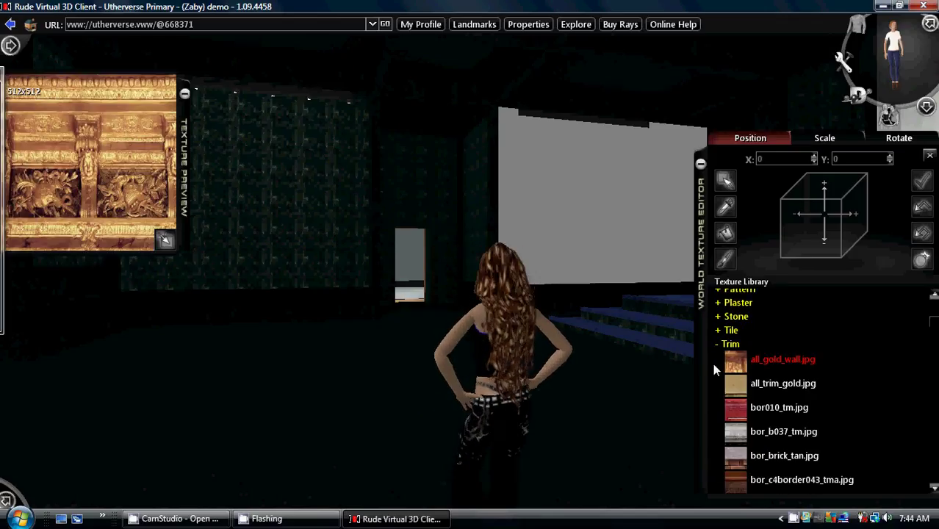
{"action": "left_click", "coordinate": [730, 235]}
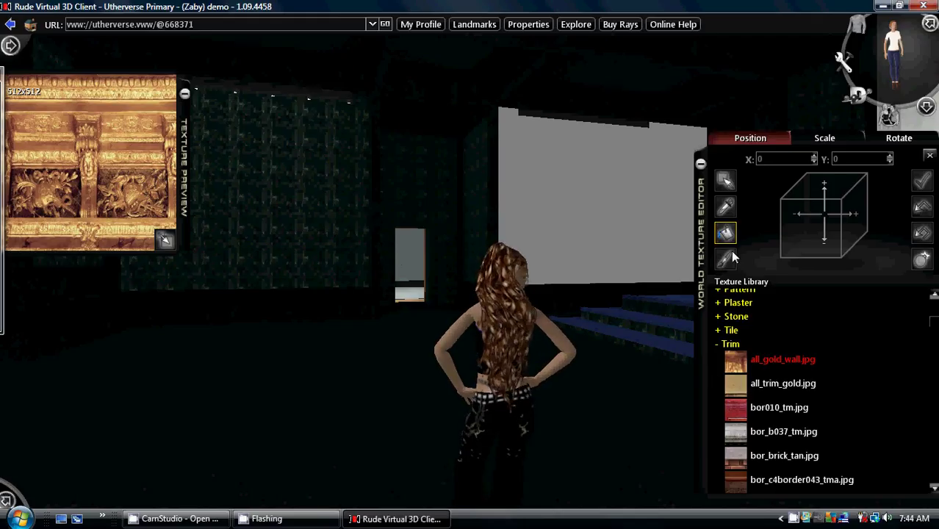
{"action": "left_click", "coordinate": [326, 199]}
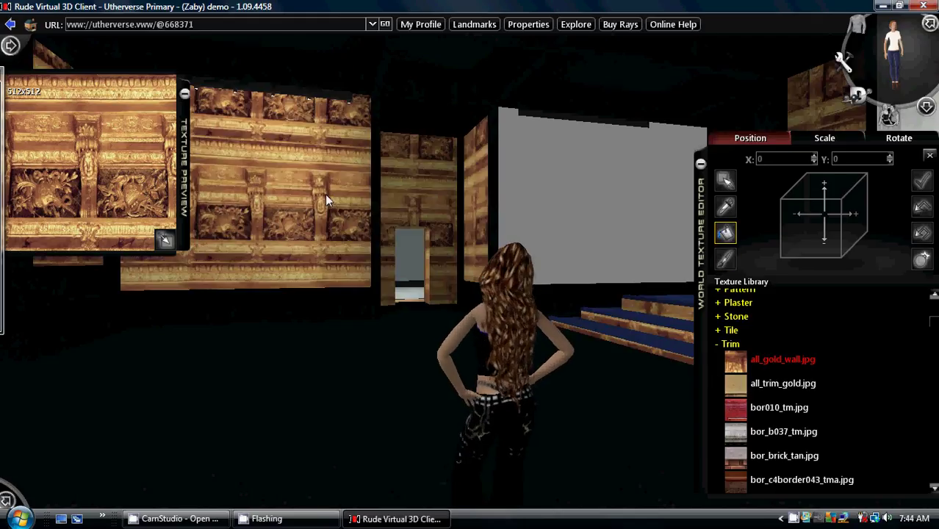
Step: Fill the room's black carpet floor and ceiling panels with the bor_casino01.jpg trim texture
{"action": "scroll", "coordinate": [746, 397], "scroll_direction": "down", "scroll_amount": 3}
{"action": "left_click", "coordinate": [737, 417]}
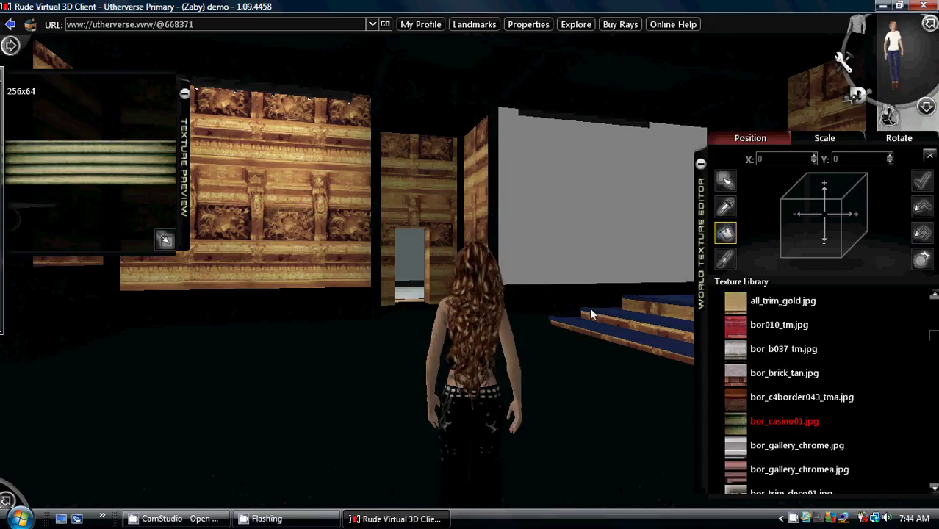
{"action": "left_click", "coordinate": [508, 358]}
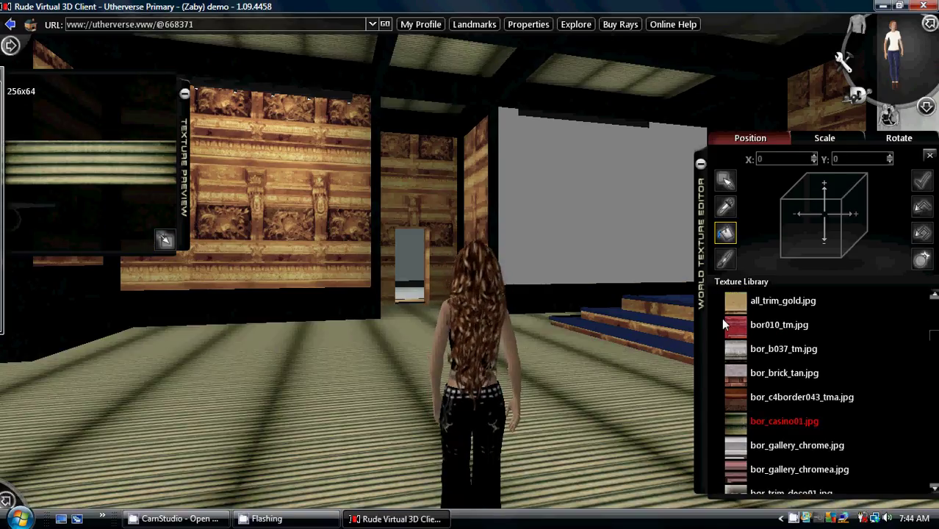
Step: Fill the black baseboards, columns and ceiling beams with the bor_gallery_chromea.jpg trim texture and look over the result
{"action": "scroll", "coordinate": [786, 374], "scroll_direction": "down", "scroll_amount": 2}
{"action": "left_click", "coordinate": [742, 401]}
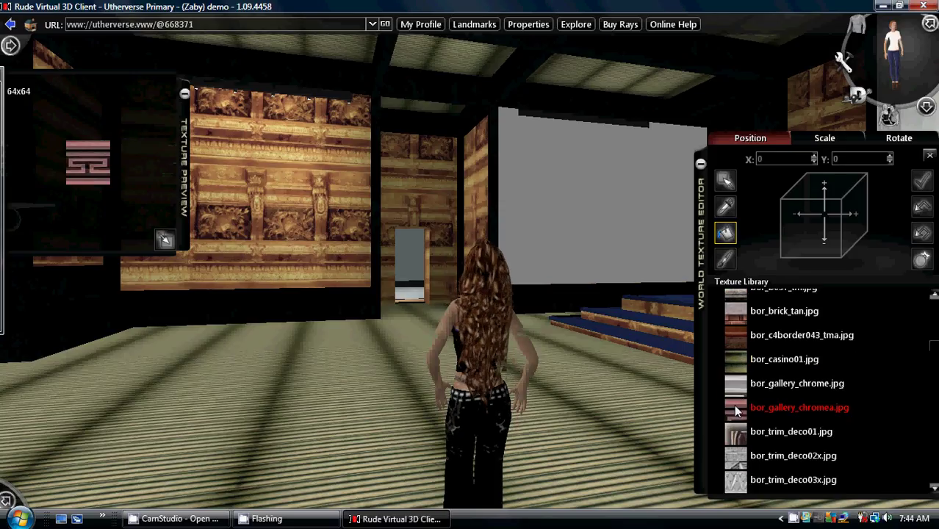
{"action": "left_click", "coordinate": [686, 295]}
{"action": "key", "text": "Right"}
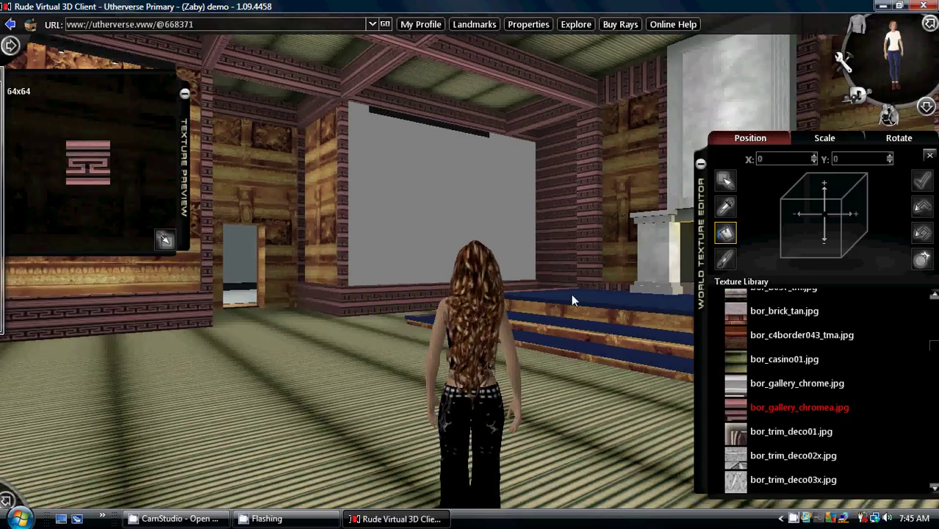
{"action": "key", "text": "Left"}
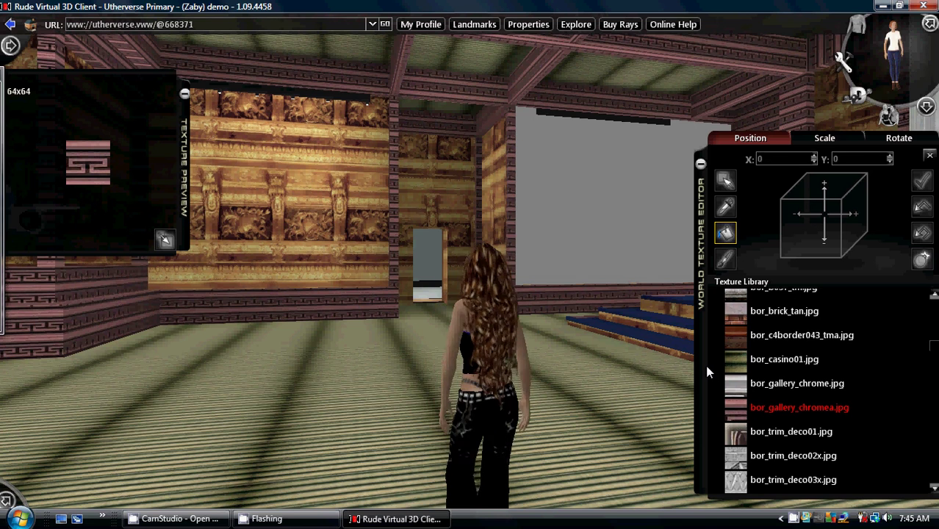
{"action": "key", "text": "Right"}
{"action": "key", "text": "Right"}
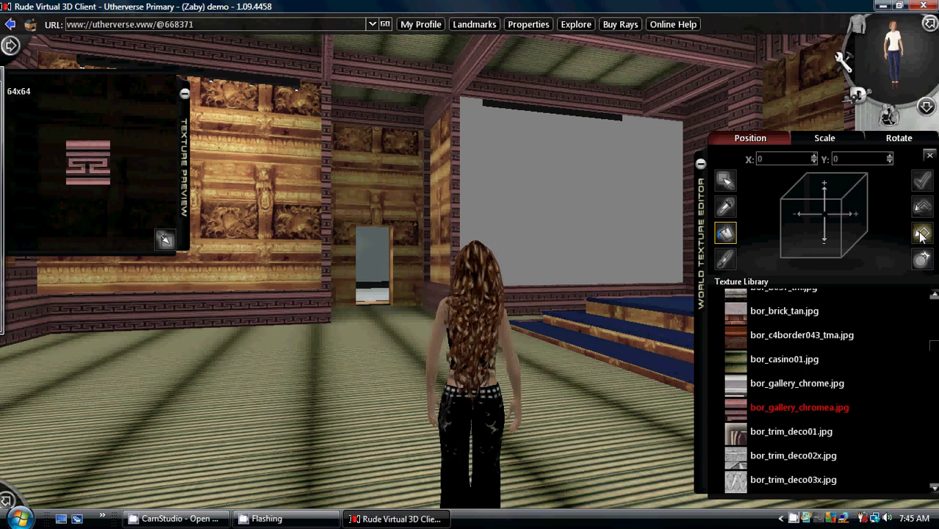
Step: Undo all texture changes made this session and look around the restored room
{"action": "left_click", "coordinate": [922, 234]}
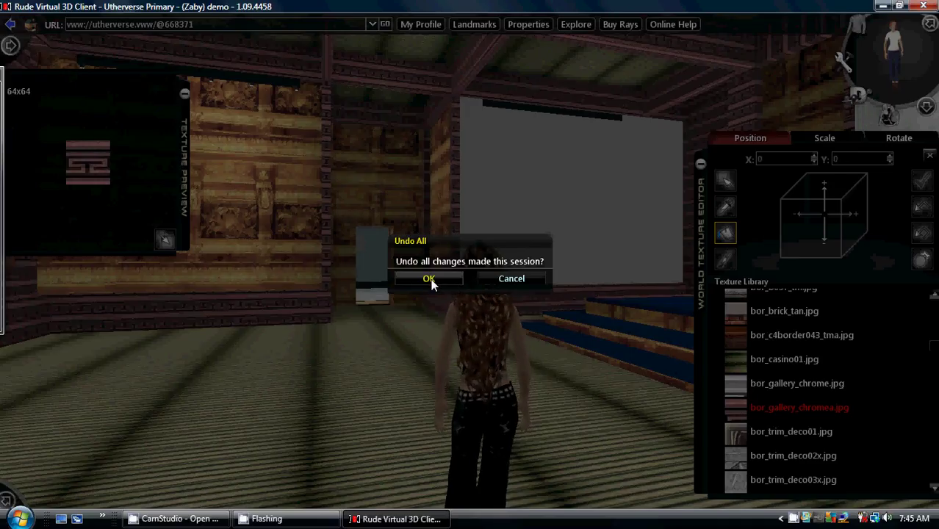
{"action": "left_click", "coordinate": [429, 280]}
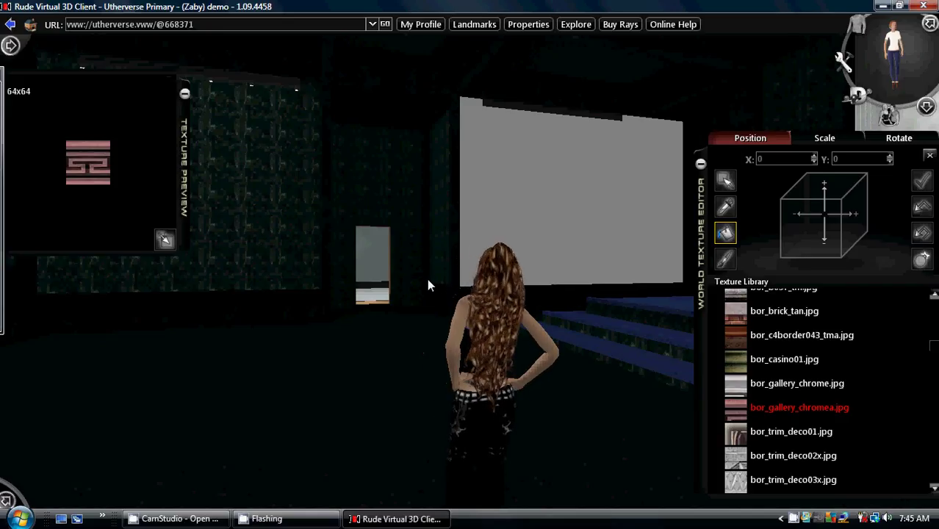
{"action": "key", "text": "Right"}
{"action": "key", "text": "Right"}
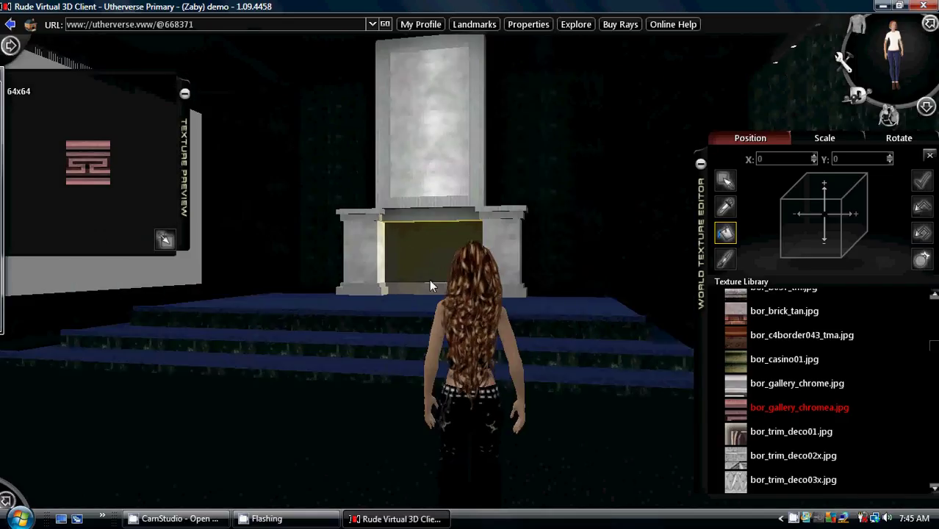
{"action": "key", "text": "Left"}
{"action": "key", "text": "Left"}
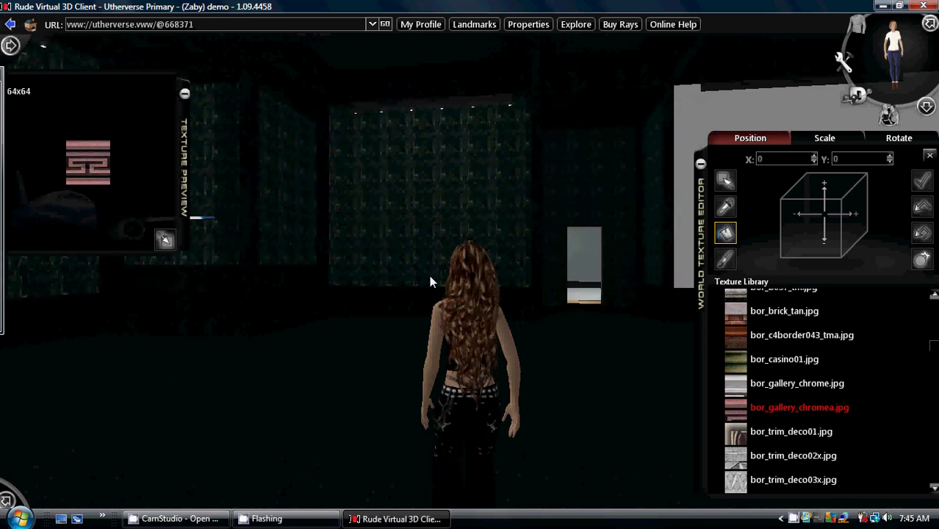
{"action": "key", "text": "Left"}
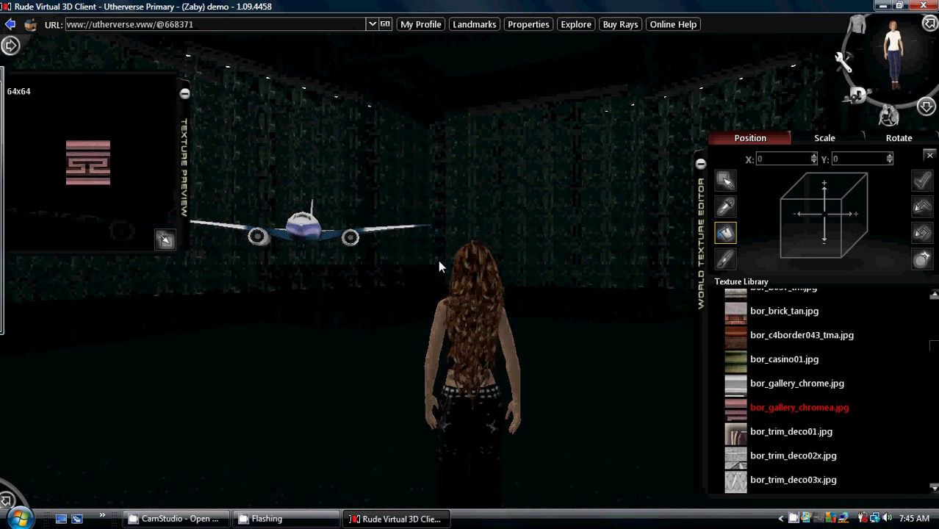
{"action": "key", "text": "Right"}
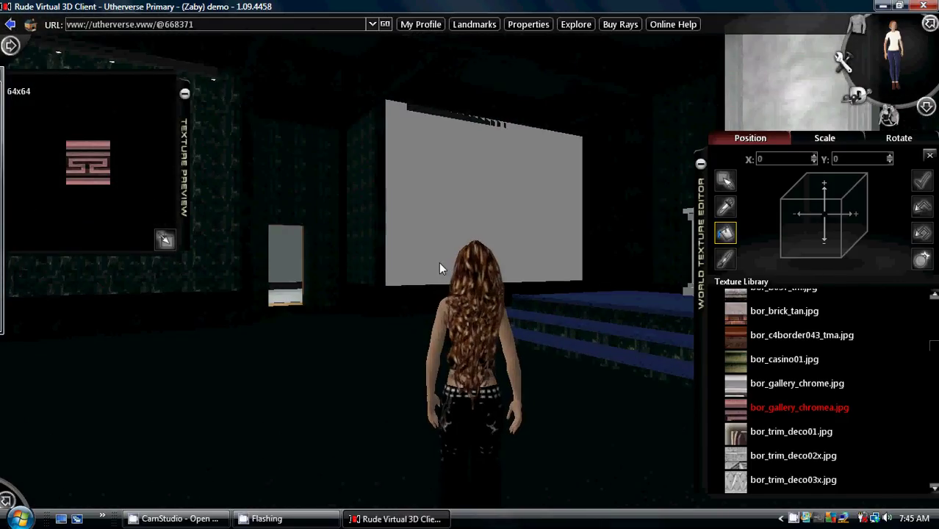
Step: Sample the blue carpet from the steps and paint it onto the black step edges at the end near the white screen
{"action": "left_click", "coordinate": [721, 268]}
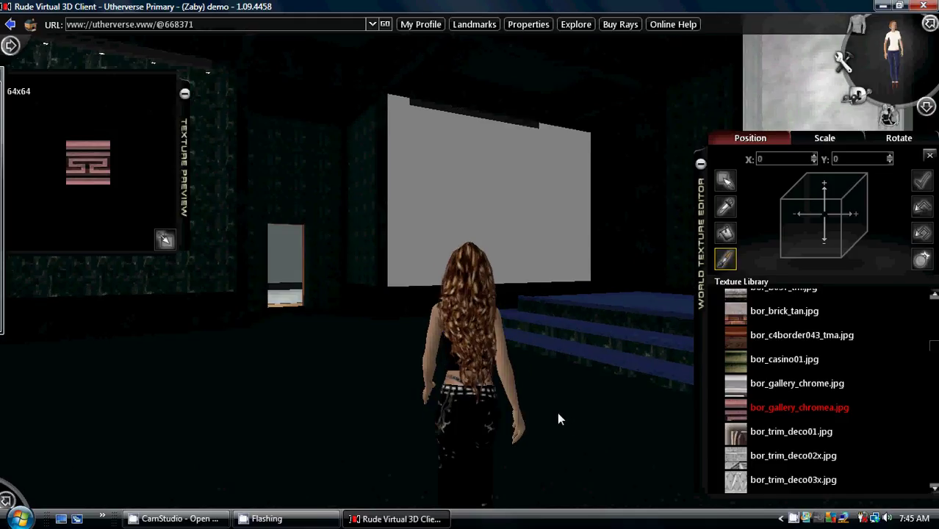
{"action": "key", "text": "Left"}
{"action": "key", "text": "Up"}
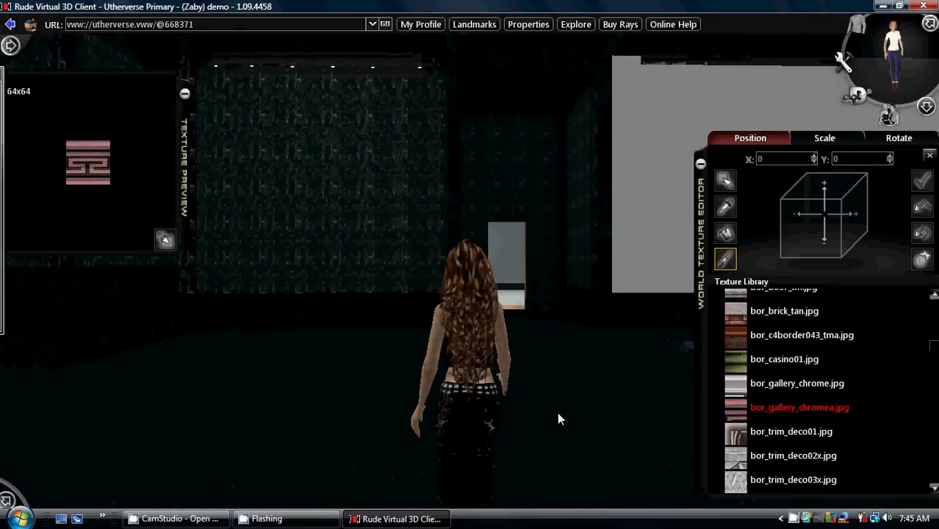
{"action": "key", "text": "Right"}
{"action": "key", "text": "Up"}
{"action": "key", "text": "Right"}
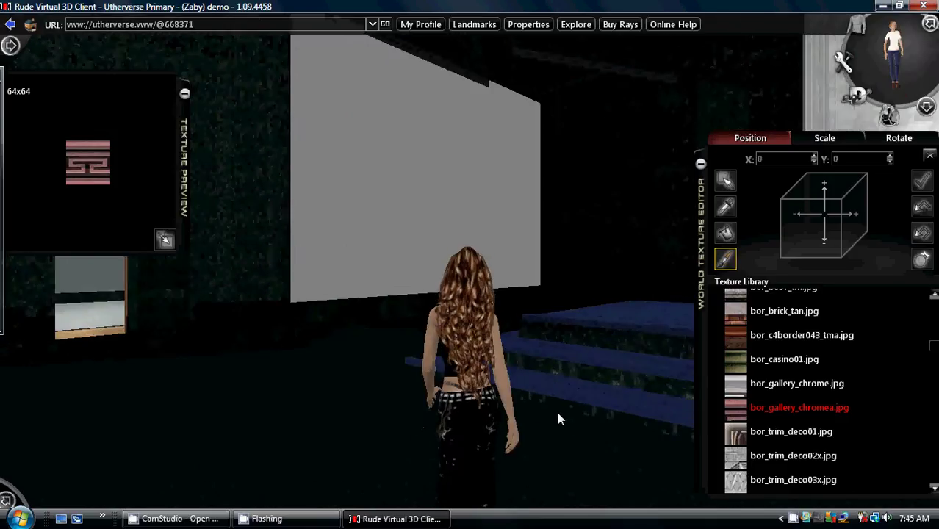
{"action": "key", "text": "Left"}
{"action": "key", "text": "Right"}
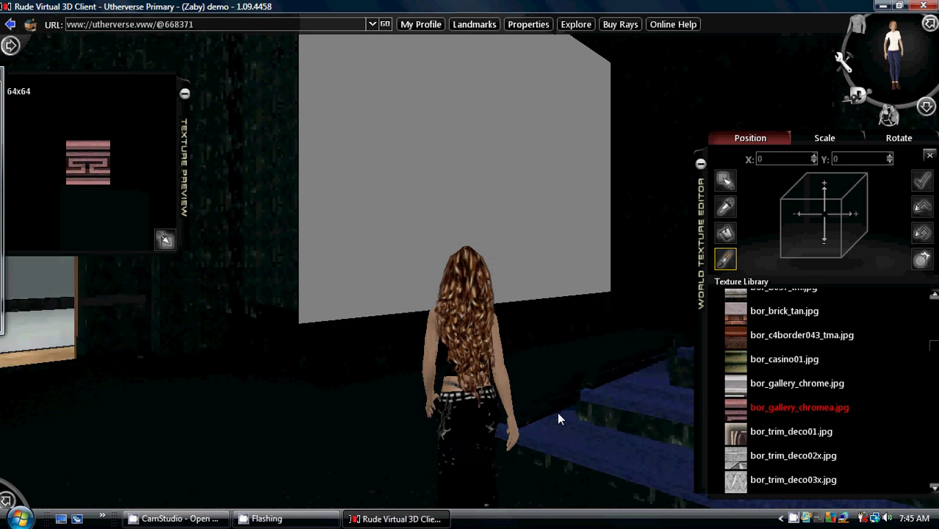
{"action": "key", "text": "Right"}
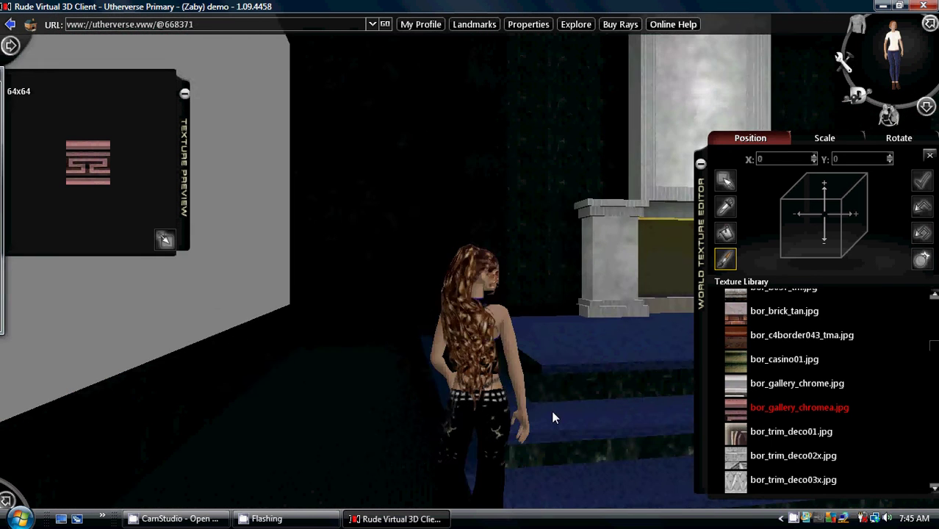
{"action": "key", "text": "Left"}
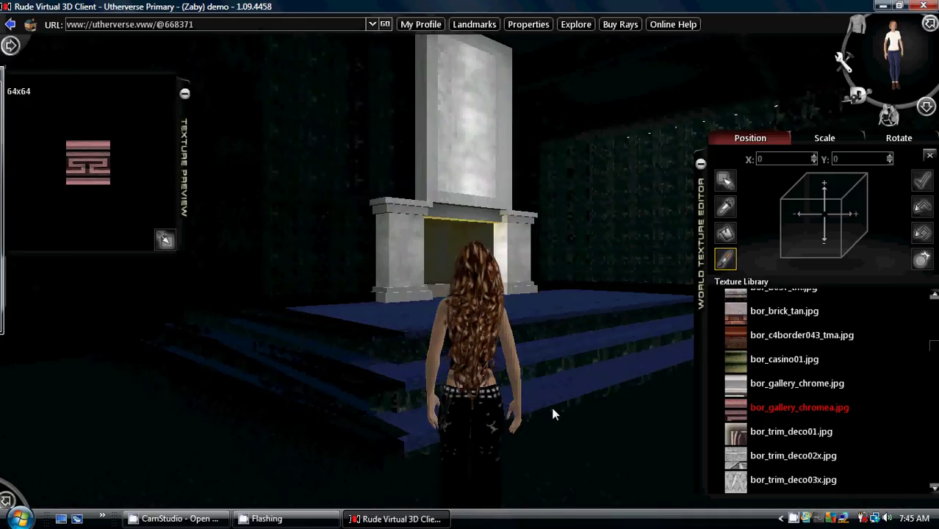
{"action": "left_click", "coordinate": [727, 210]}
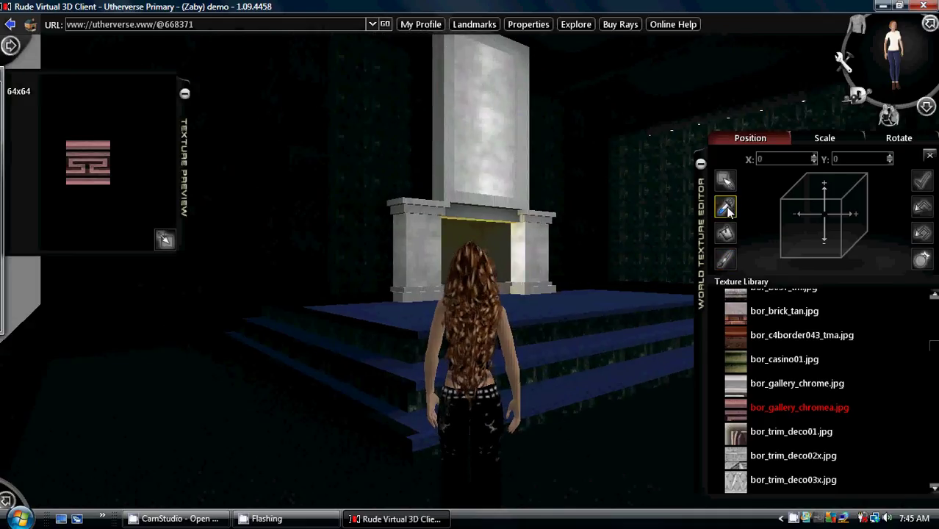
{"action": "left_click", "coordinate": [573, 383]}
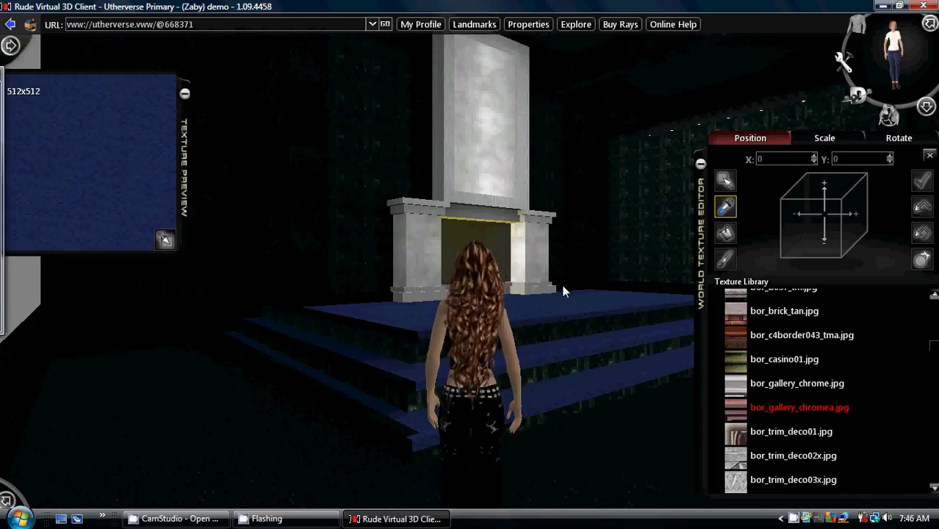
{"action": "left_click", "coordinate": [725, 259]}
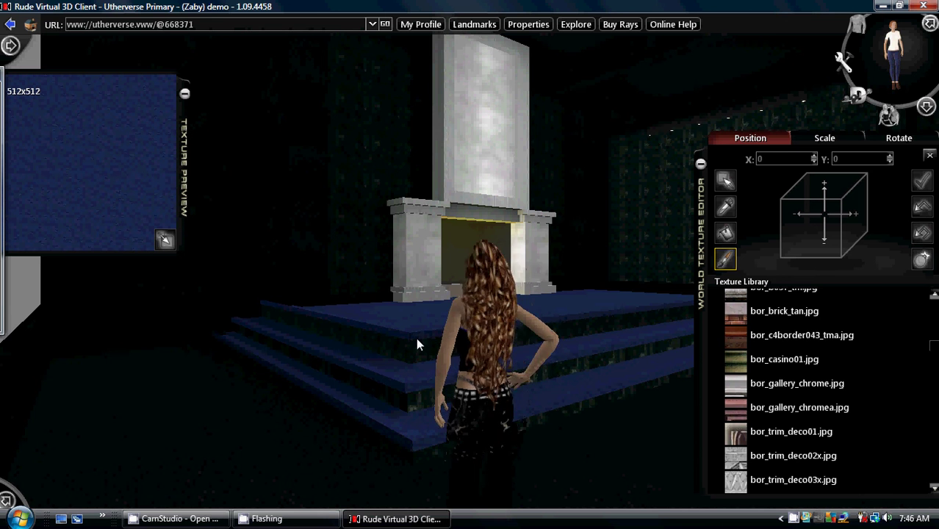
Step: Paint the sampled blue carpet onto the black step edges at the end nearest the wooden double doors
{"action": "key", "text": "Right"}
{"action": "key", "text": "Left"}
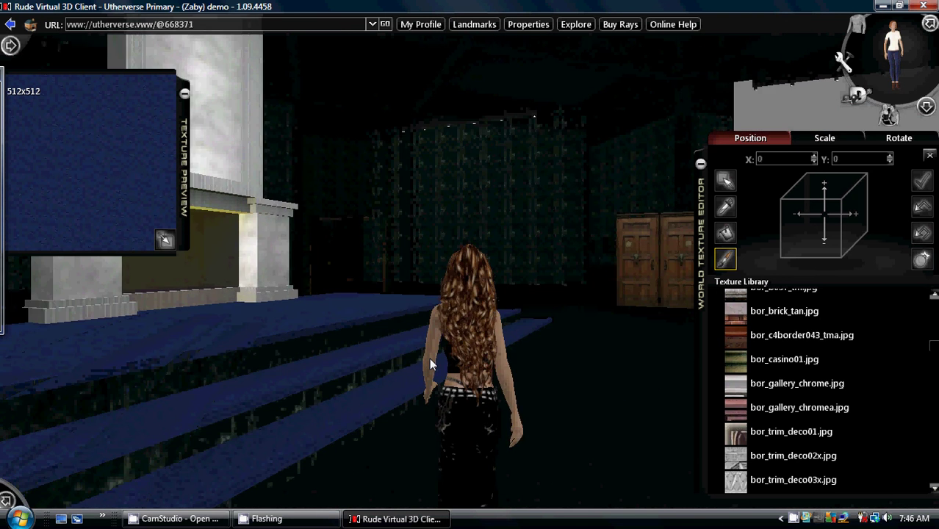
{"action": "key", "text": "Right"}
{"action": "key", "text": "Up"}
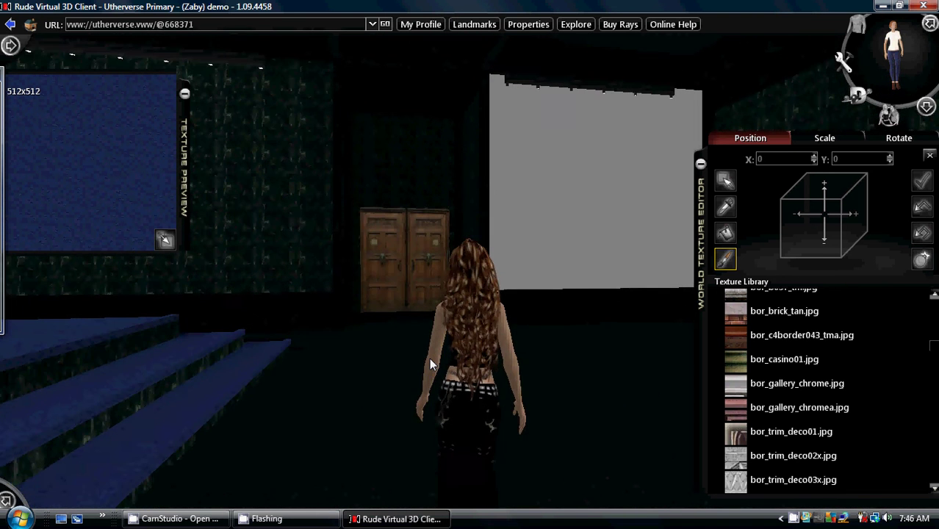
{"action": "key", "text": "Left"}
{"action": "key", "text": "Up"}
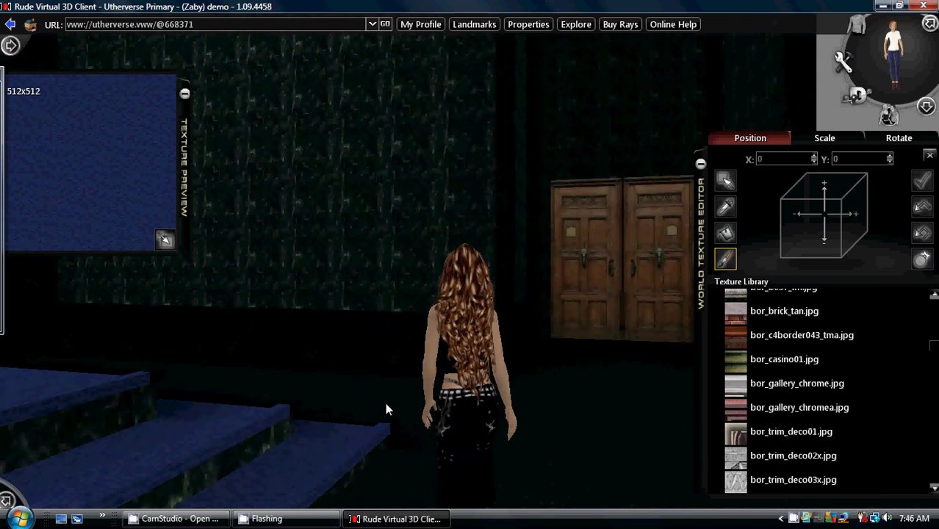
{"action": "key", "text": "Left"}
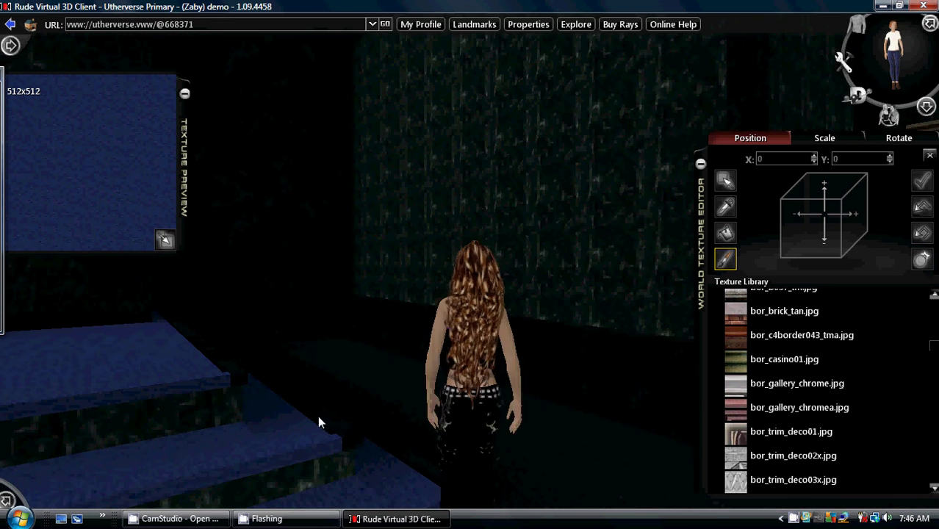
{"action": "key", "text": "Left"}
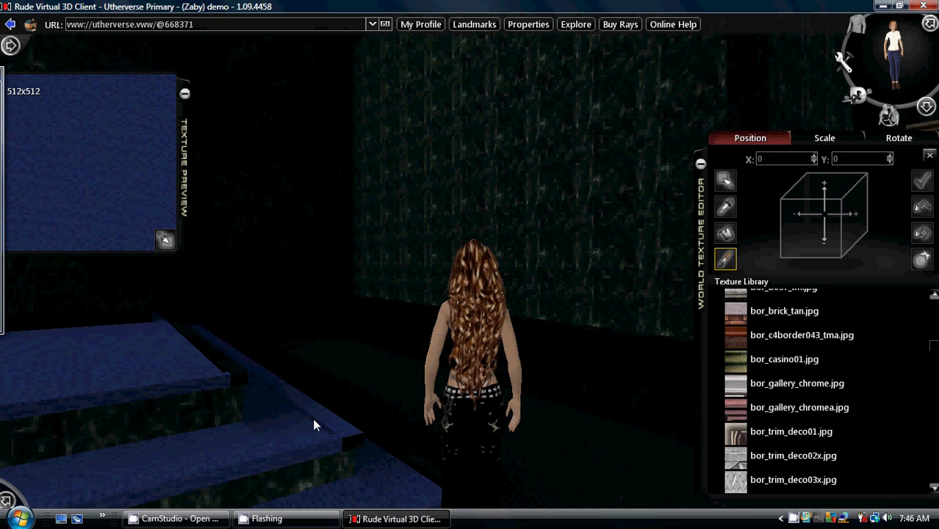
{"action": "key", "text": "Right"}
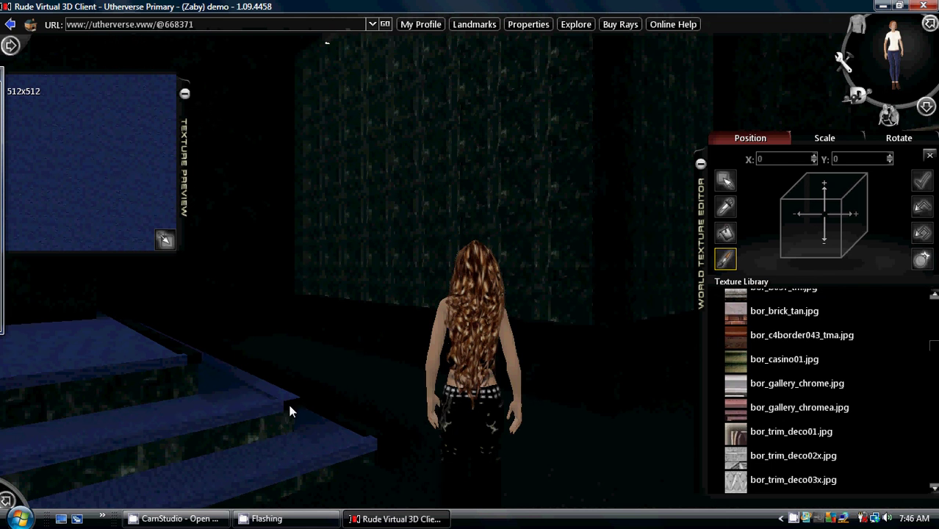
Step: Sample the dark green marble from the step risers and paint it onto the blue side faces at the end of the steps
{"action": "key", "text": "Left"}
{"action": "key", "text": "Left"}
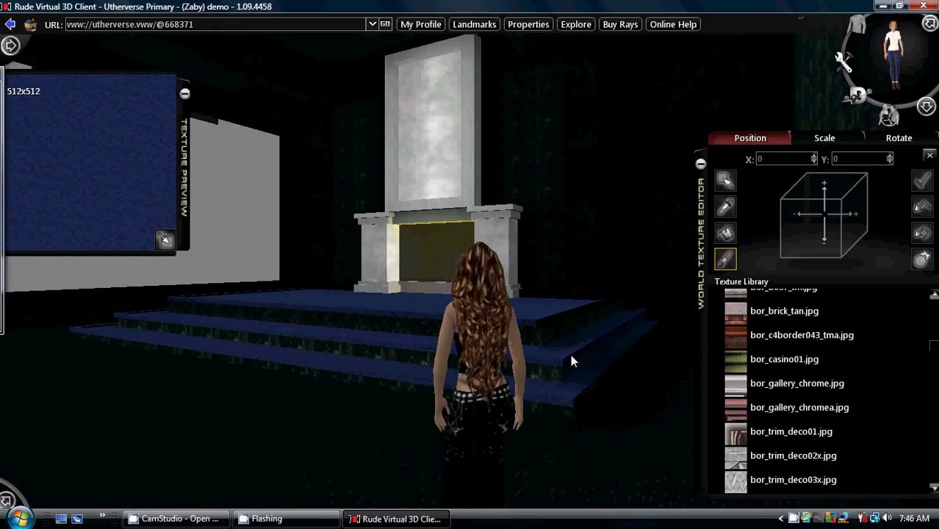
{"action": "key", "text": "Left"}
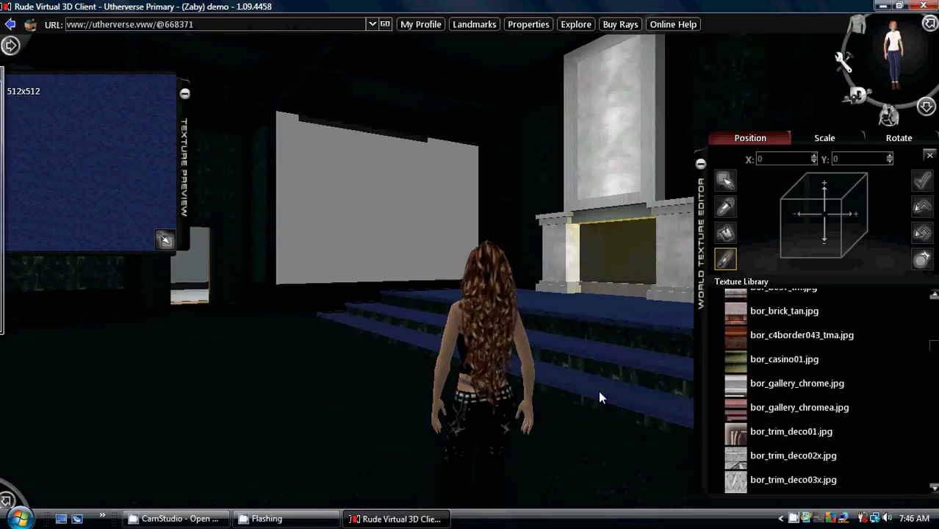
{"action": "key", "text": "Right"}
{"action": "key", "text": "Right"}
{"action": "key", "text": "Up"}
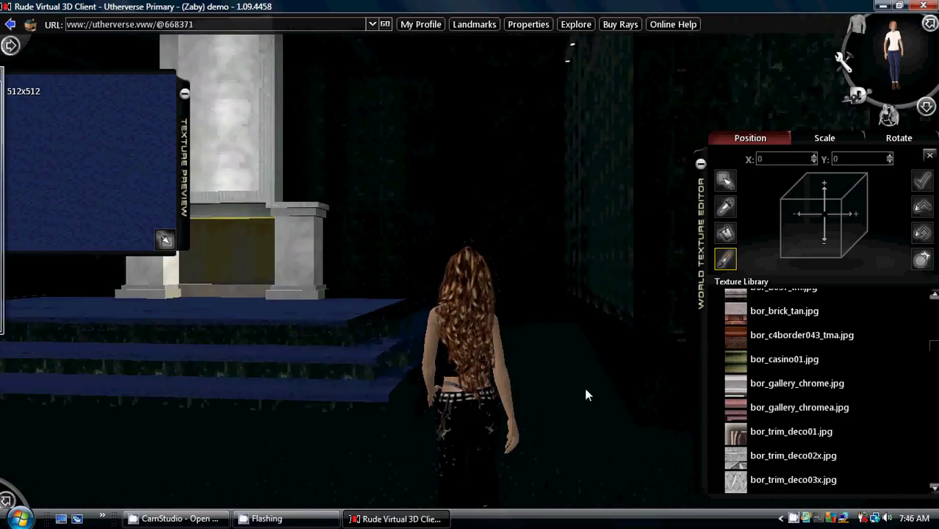
{"action": "key", "text": "Left"}
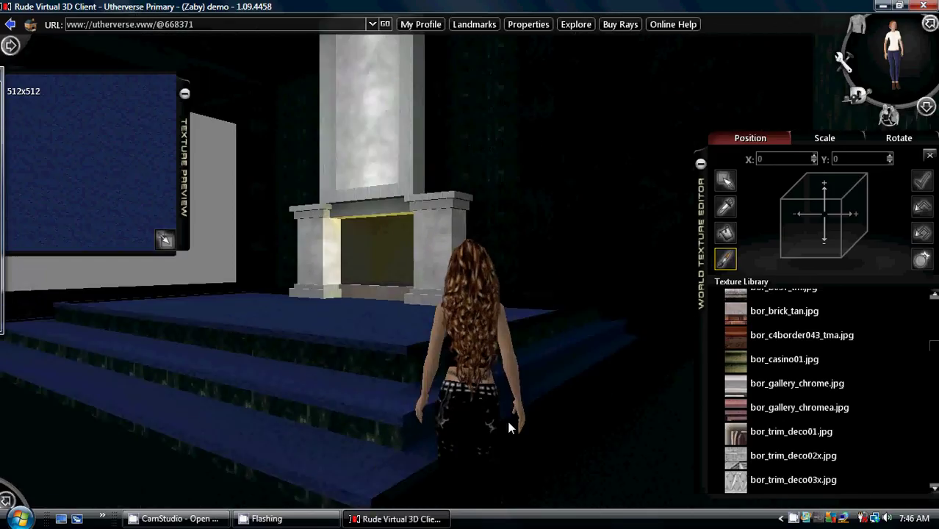
{"action": "key", "text": "Right"}
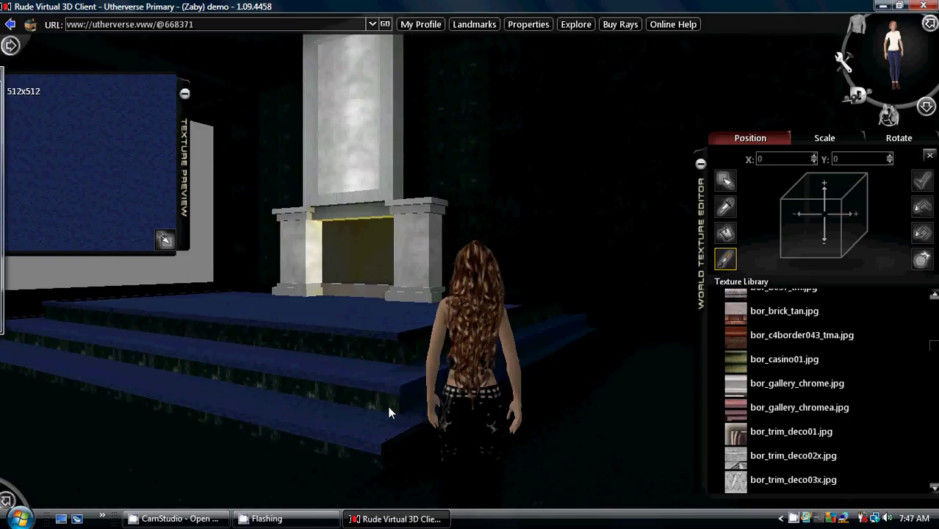
{"action": "key", "text": "Right"}
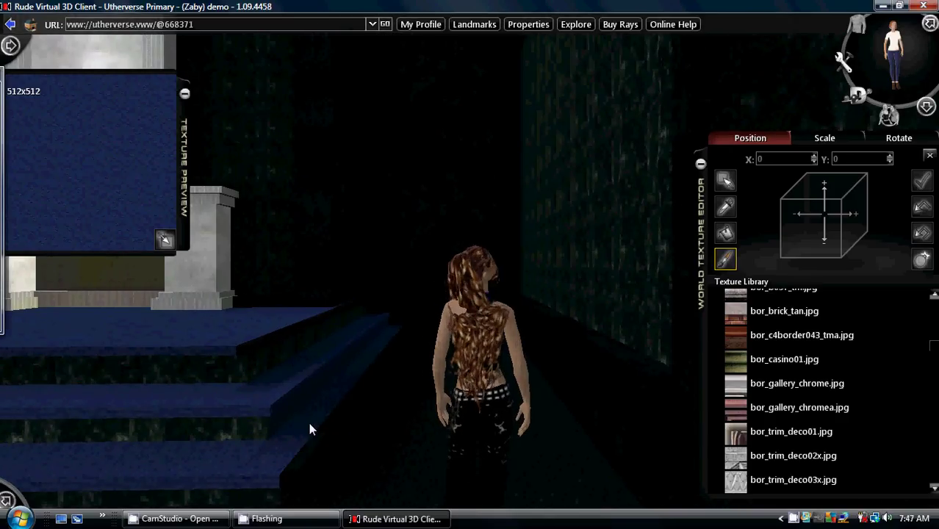
{"action": "left_click", "coordinate": [725, 208]}
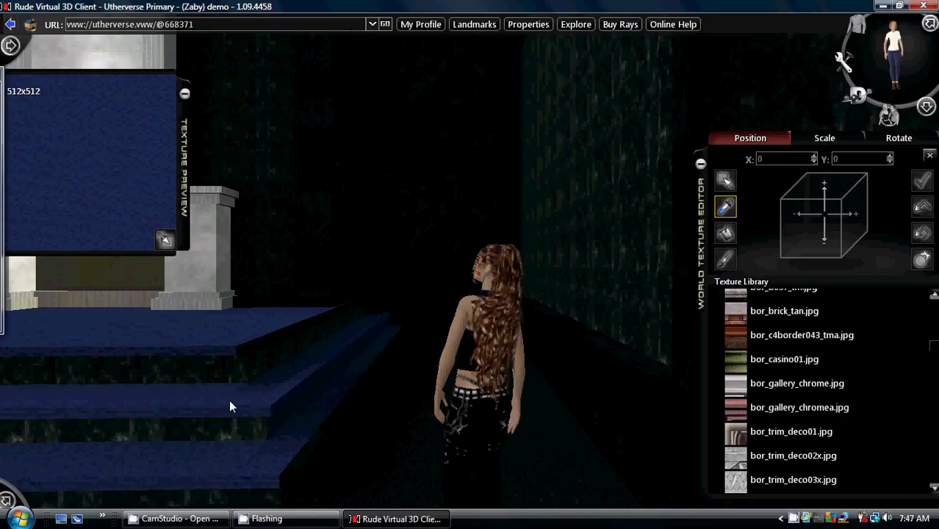
{"action": "left_click", "coordinate": [194, 427]}
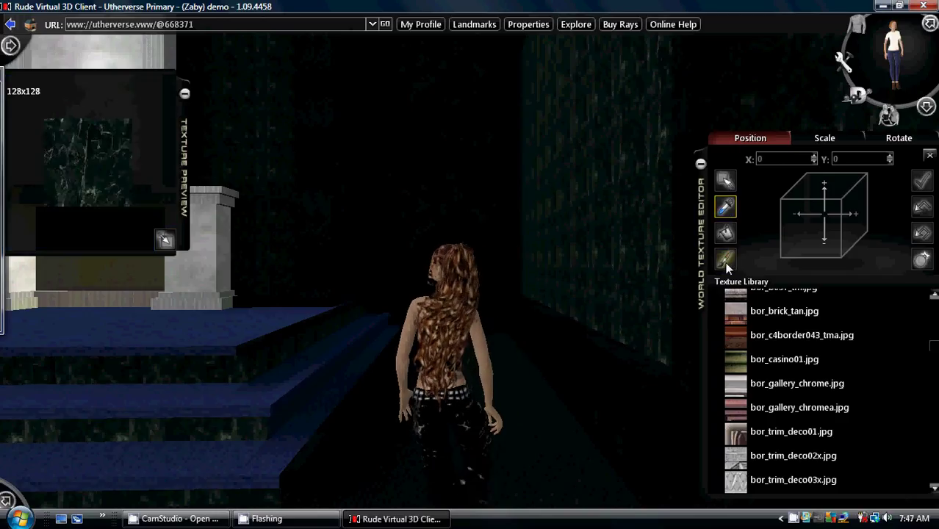
{"action": "left_click", "coordinate": [286, 416]}
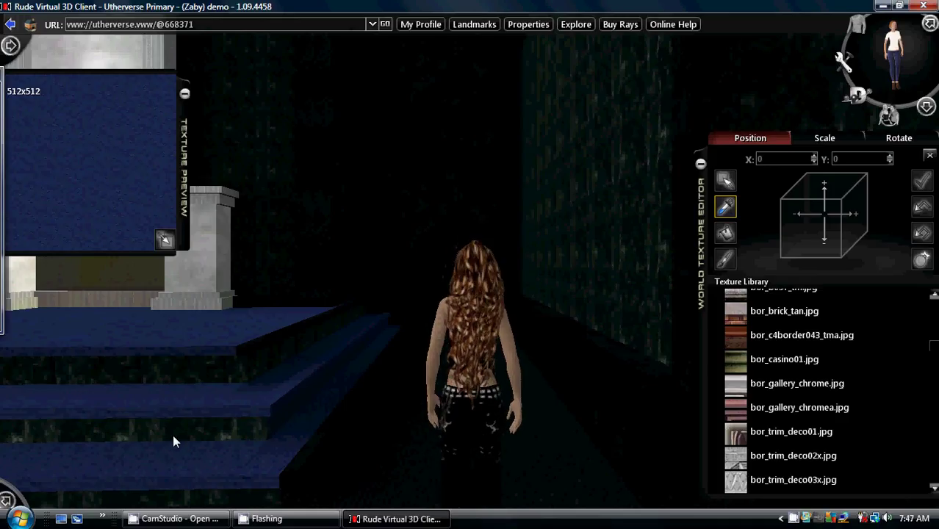
{"action": "left_click", "coordinate": [725, 259]}
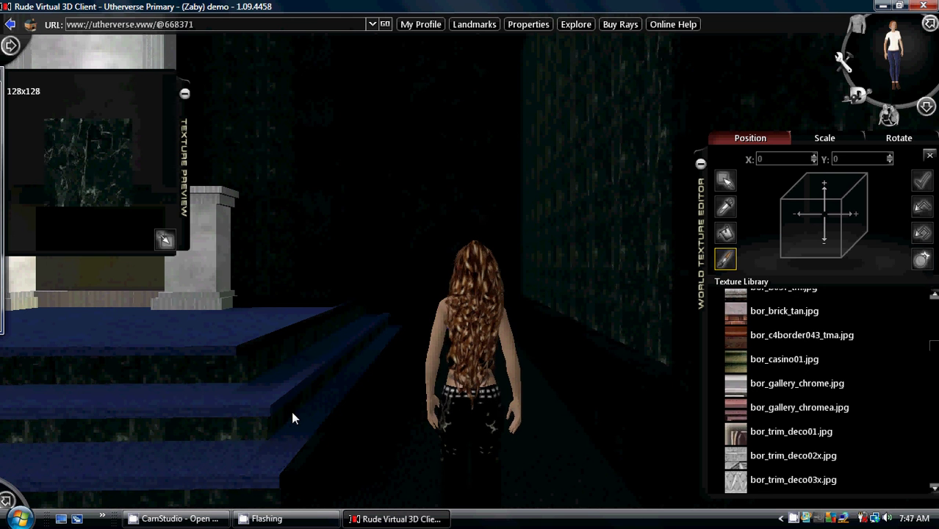
{"action": "key", "text": "Down"}
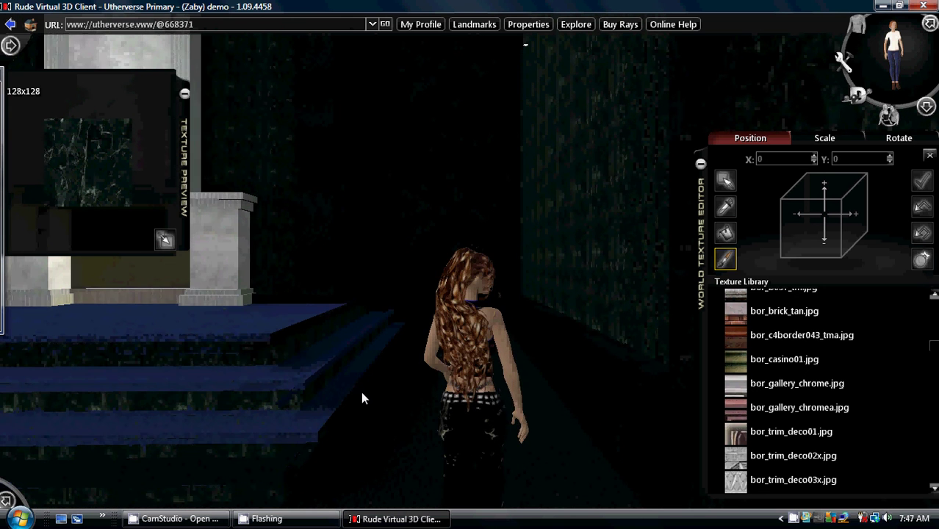
Step: Look over the retextured walls, steps and fireplace from across the room
{"action": "key", "text": "Left"}
{"action": "key", "text": "Left"}
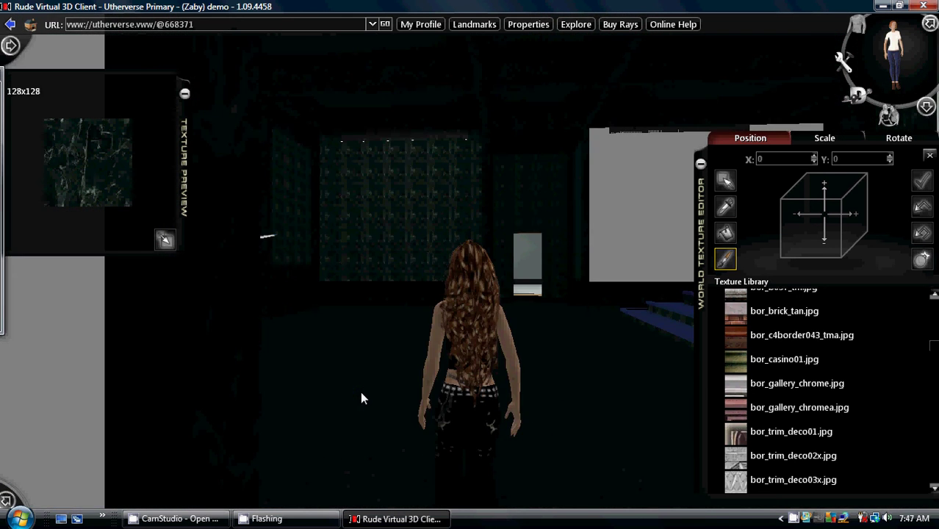
{"action": "key", "text": "Right"}
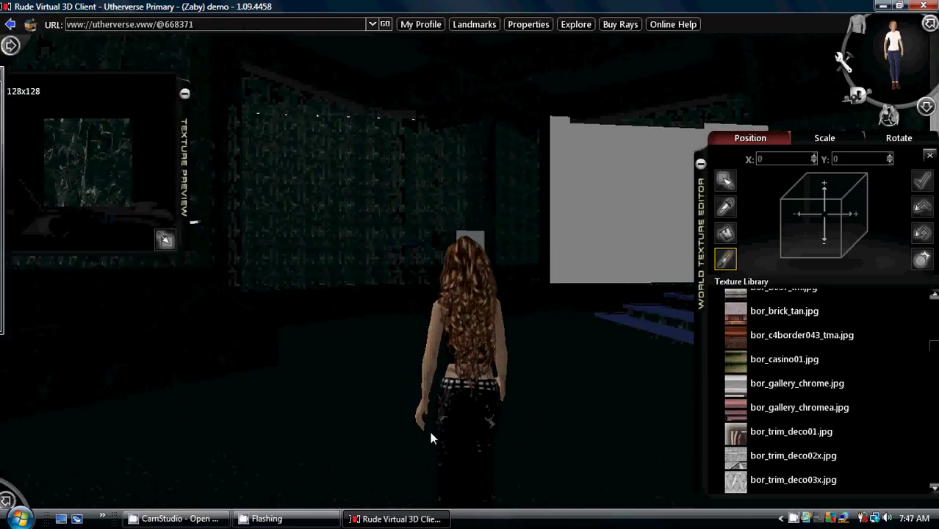
{"action": "key", "text": "Down"}
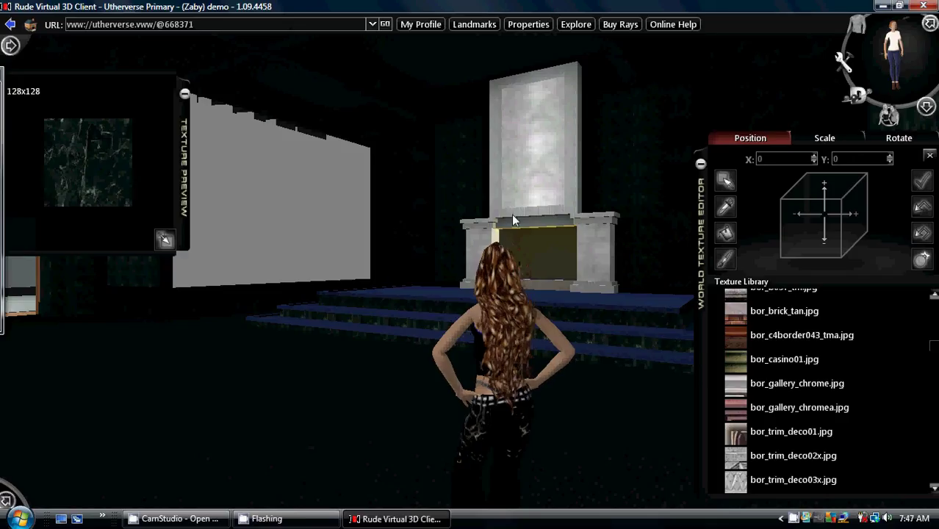
{"action": "key", "text": "Left"}
{"action": "key", "text": "Left"}
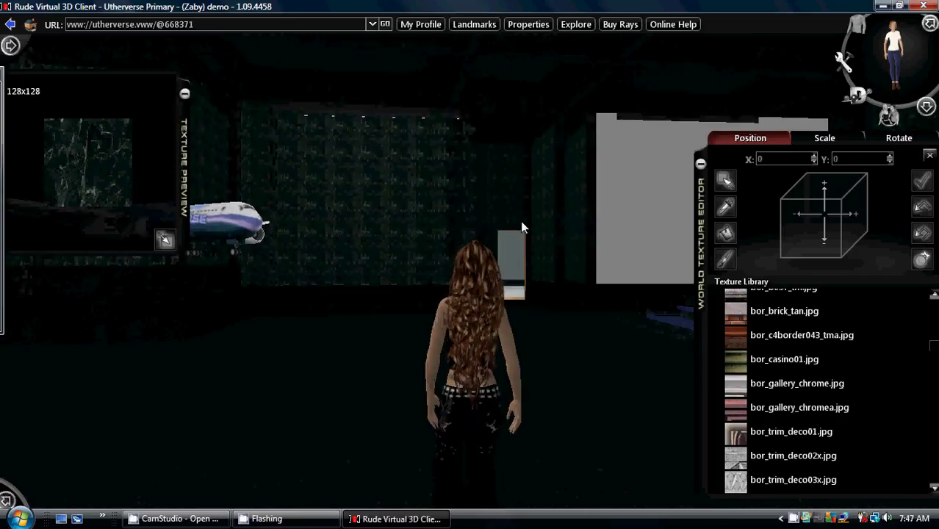
{"action": "key", "text": "Right"}
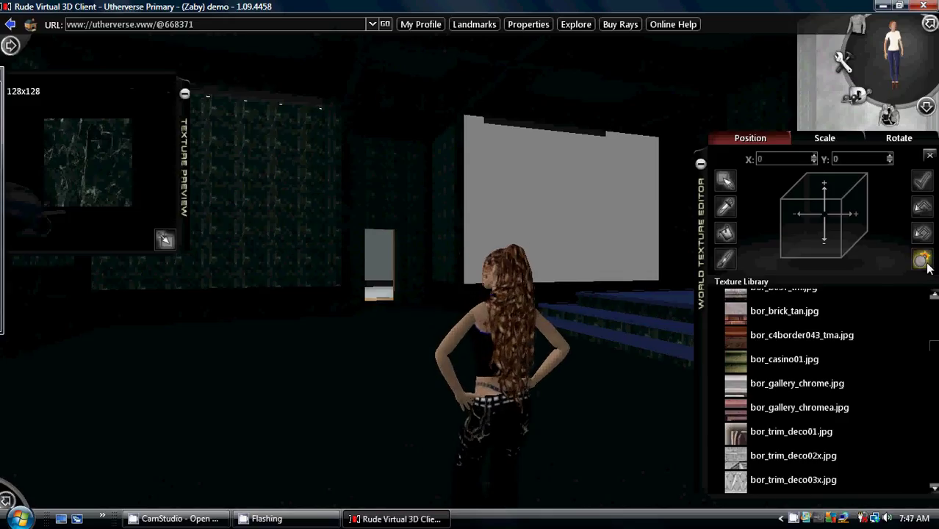
Step: Reset the world textures to default and look around the reloaded room
{"action": "left_click", "coordinate": [922, 260]}
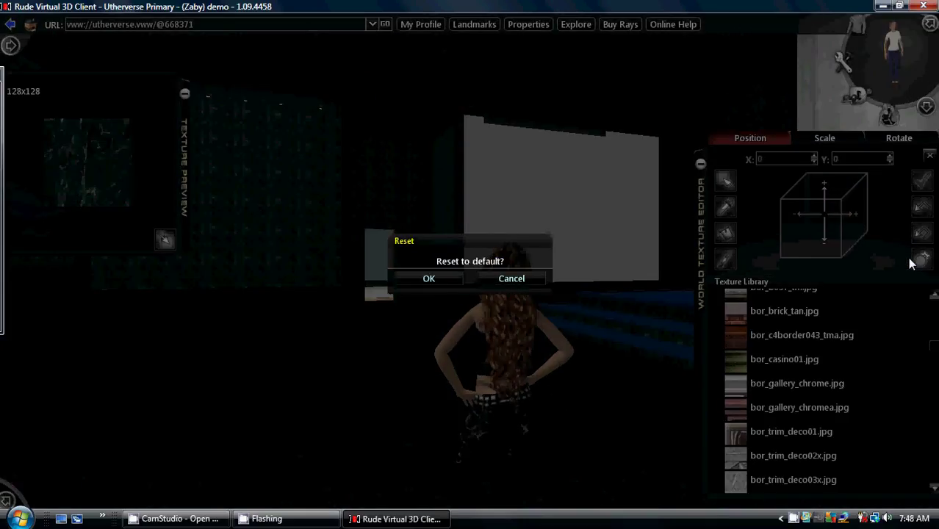
{"action": "left_click", "coordinate": [428, 280]}
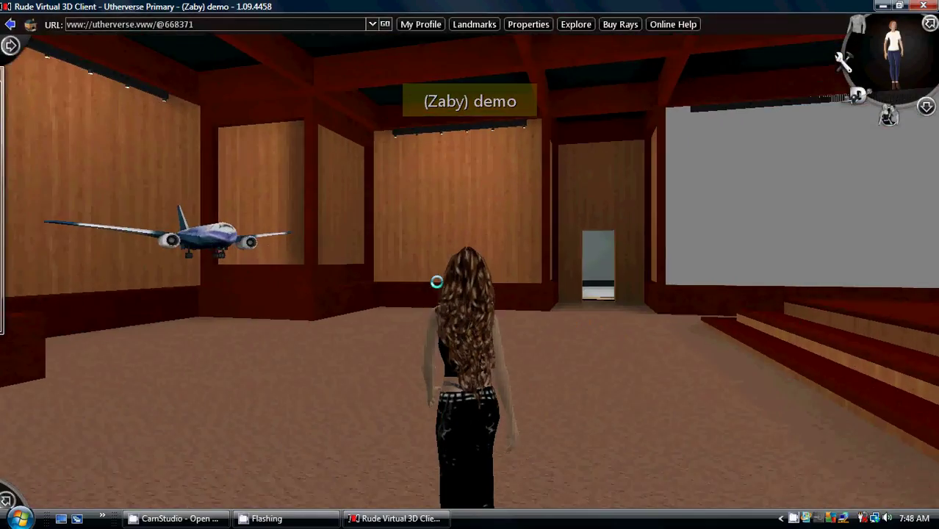
{"action": "key", "text": "Right"}
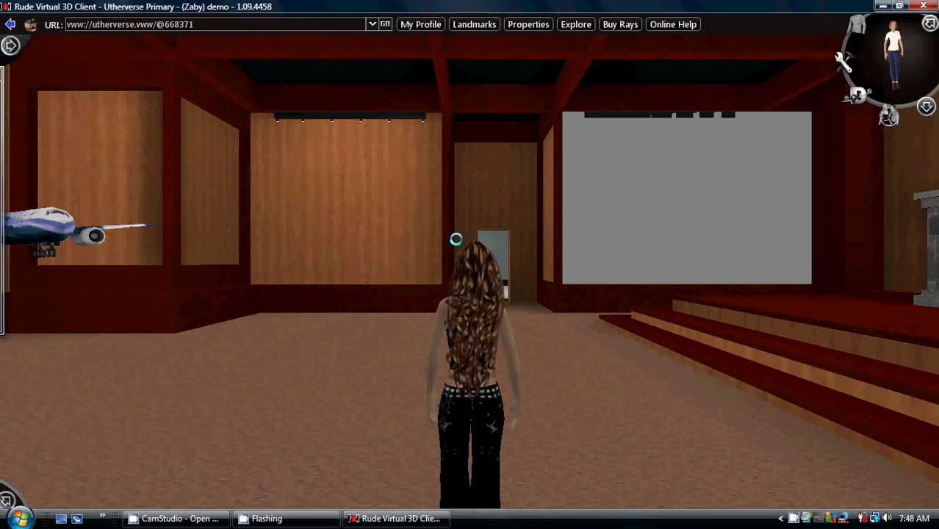
{"action": "key", "text": "Left"}
{"action": "key", "text": "Left"}
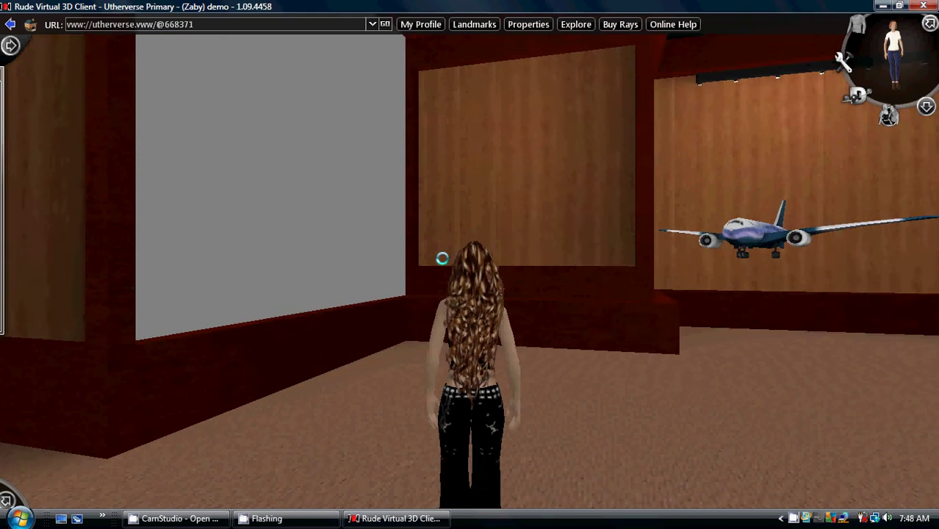
{"action": "key", "text": "Right"}
{"action": "key", "text": "Right"}
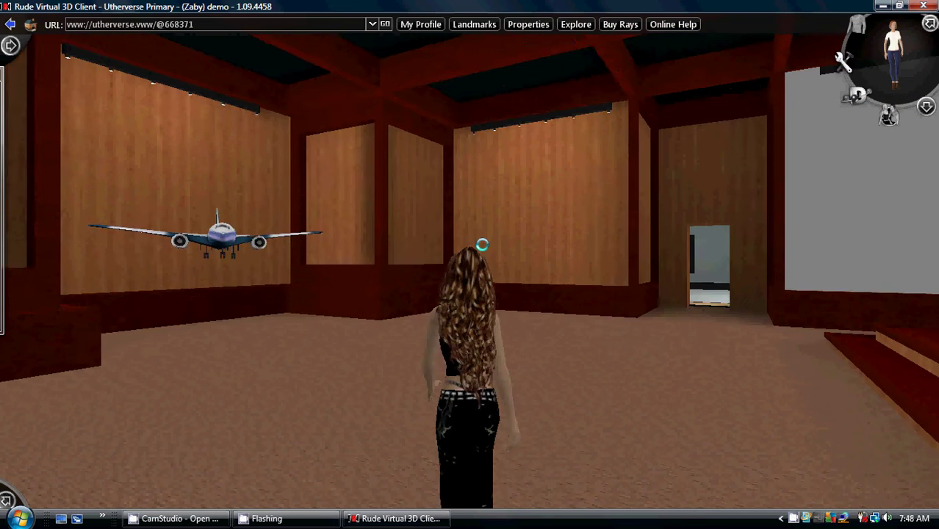
{"action": "key", "text": "Left"}
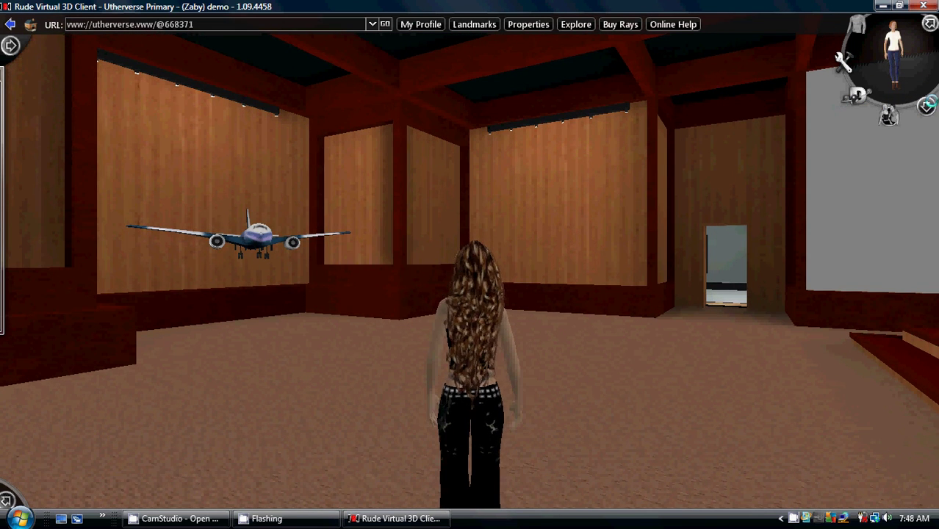
Step: Start a Prop-Editor session and delete the Airliner 2 prop from the room
{"action": "left_click", "coordinate": [926, 107]}
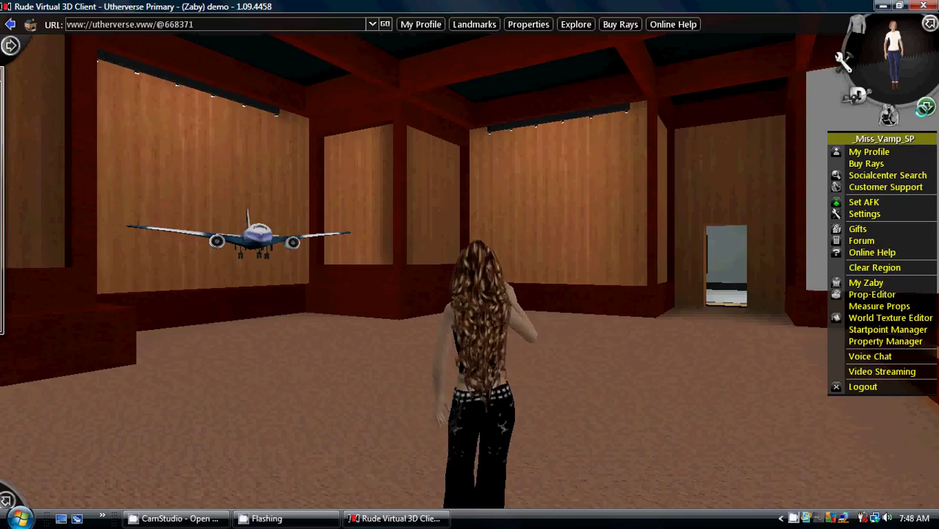
{"action": "left_click", "coordinate": [882, 294]}
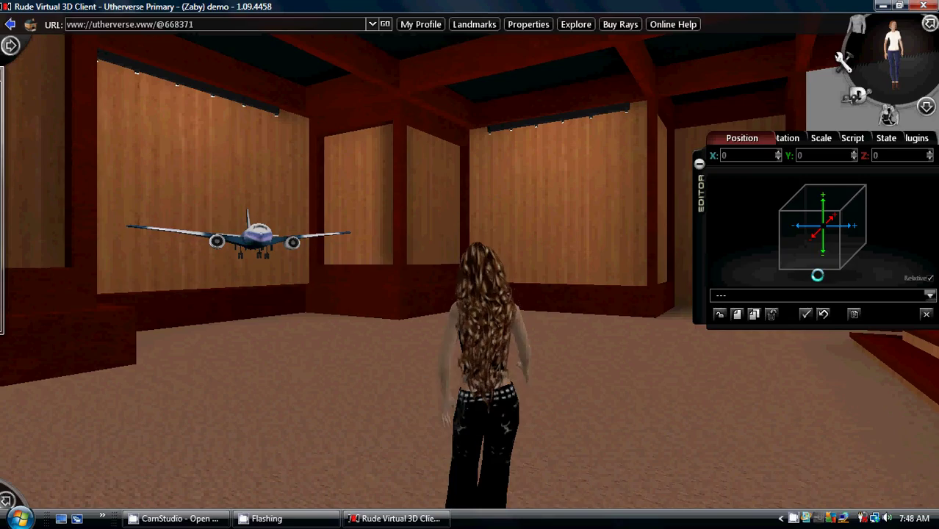
{"action": "left_click", "coordinate": [797, 355]}
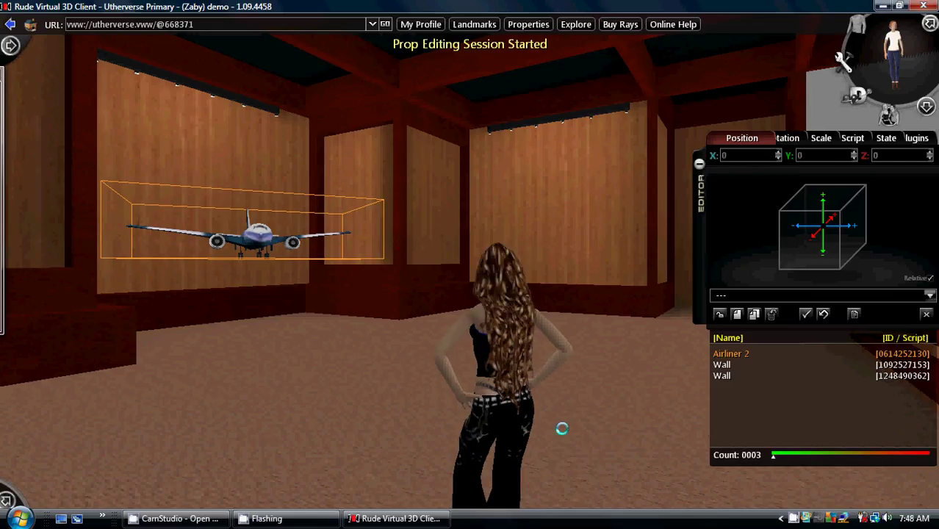
{"action": "left_click", "coordinate": [741, 354]}
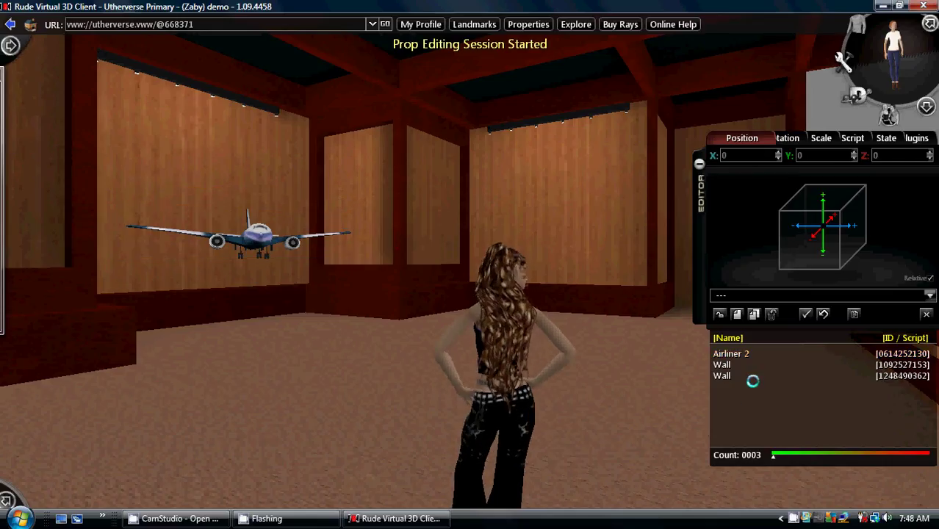
{"action": "right_click", "coordinate": [741, 354]}
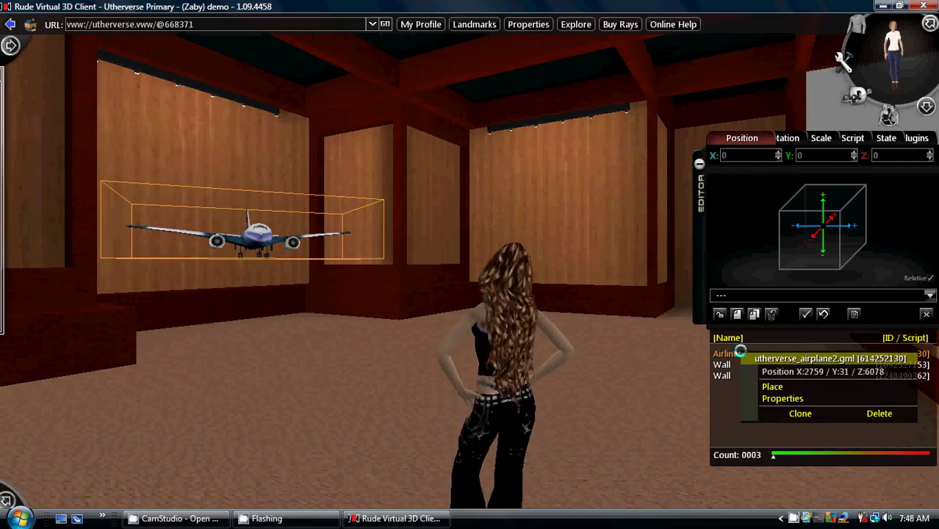
{"action": "left_click", "coordinate": [880, 413]}
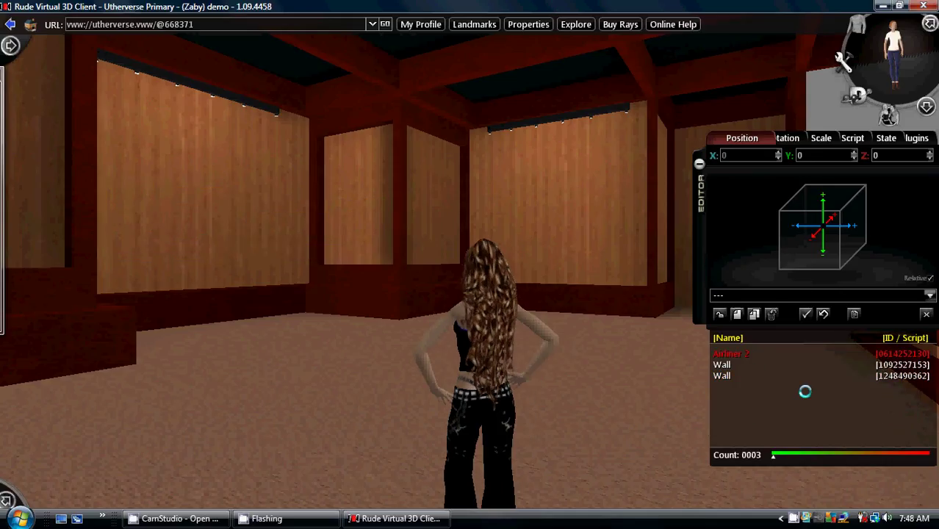
Step: Check the entries in the prop list and end the prop editing session
{"action": "key", "text": "Right"}
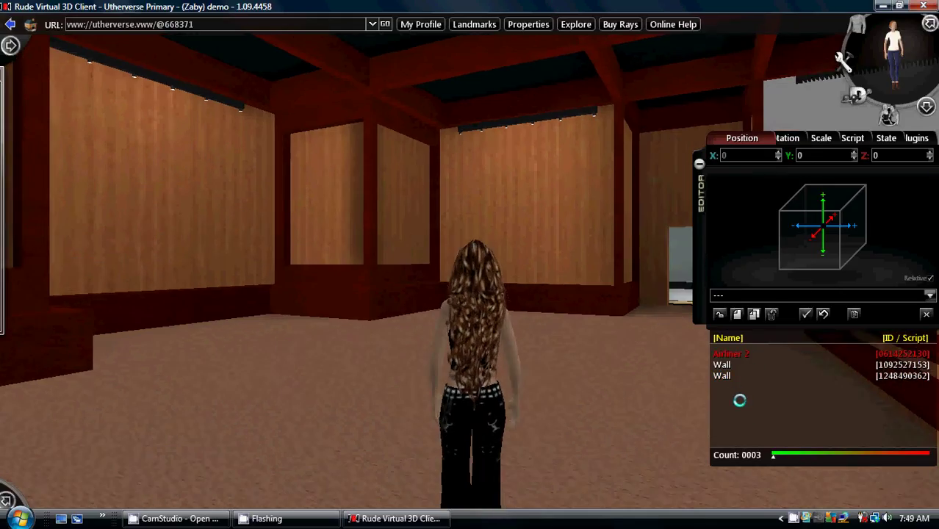
{"action": "key", "text": "Right"}
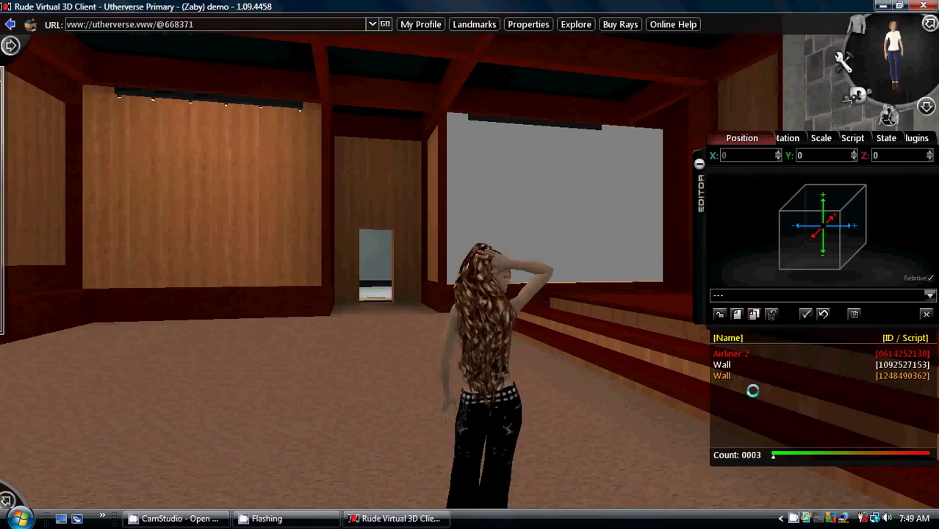
{"action": "left_click", "coordinate": [742, 354]}
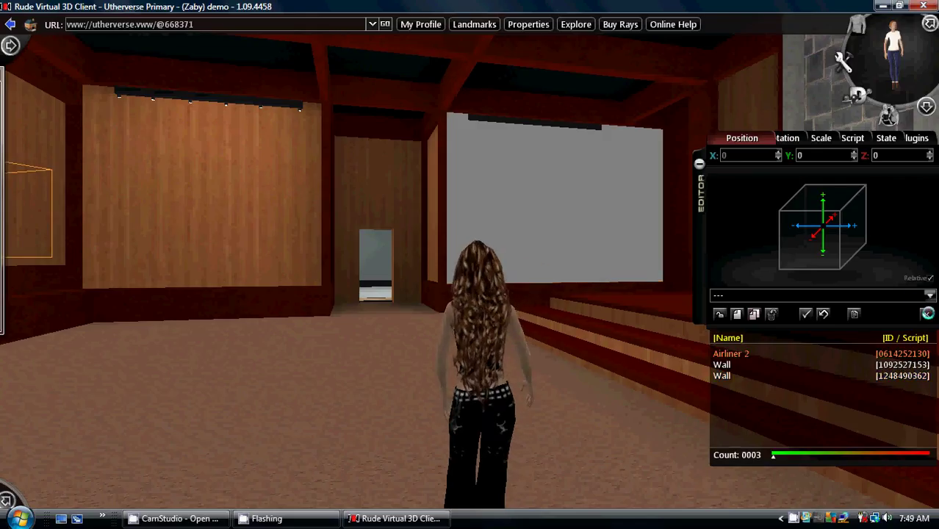
{"action": "left_click", "coordinate": [699, 164]}
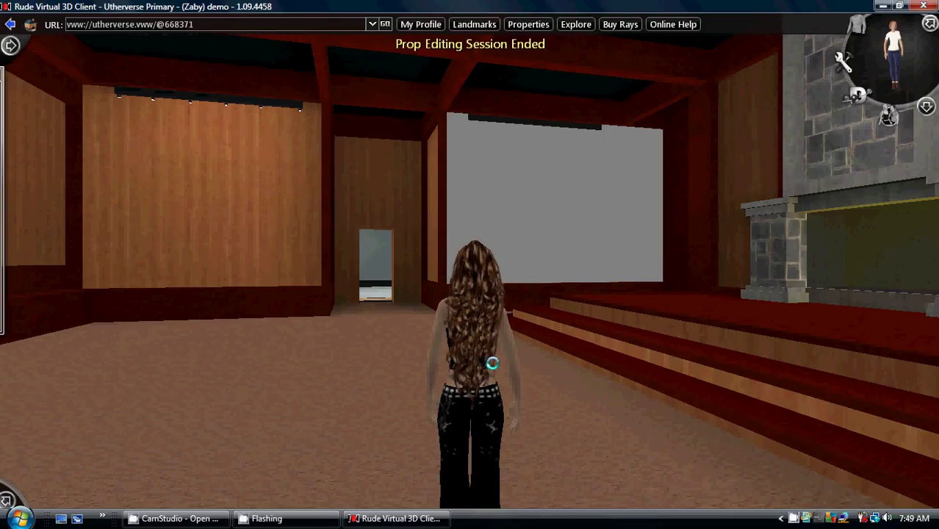
{"action": "mouse_move", "coordinate": [178, 524]}
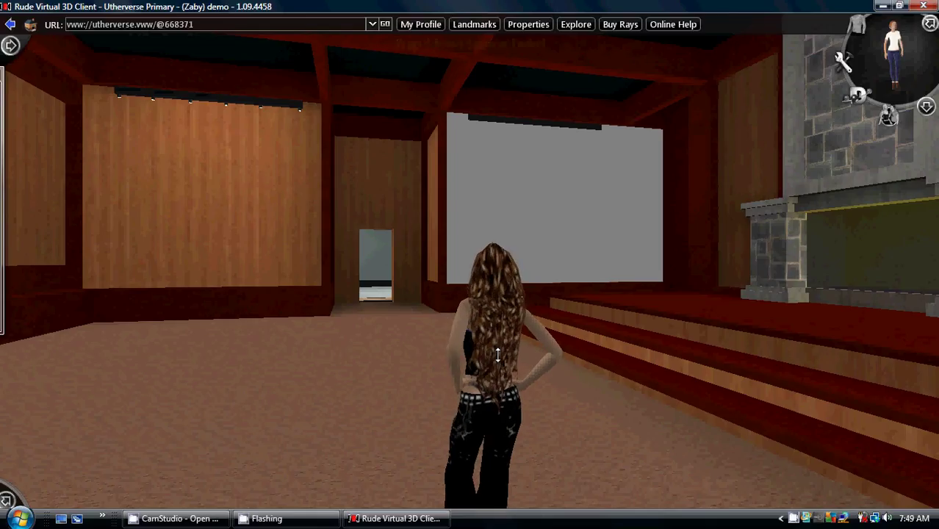
{"action": "left_click", "coordinate": [184, 519]}
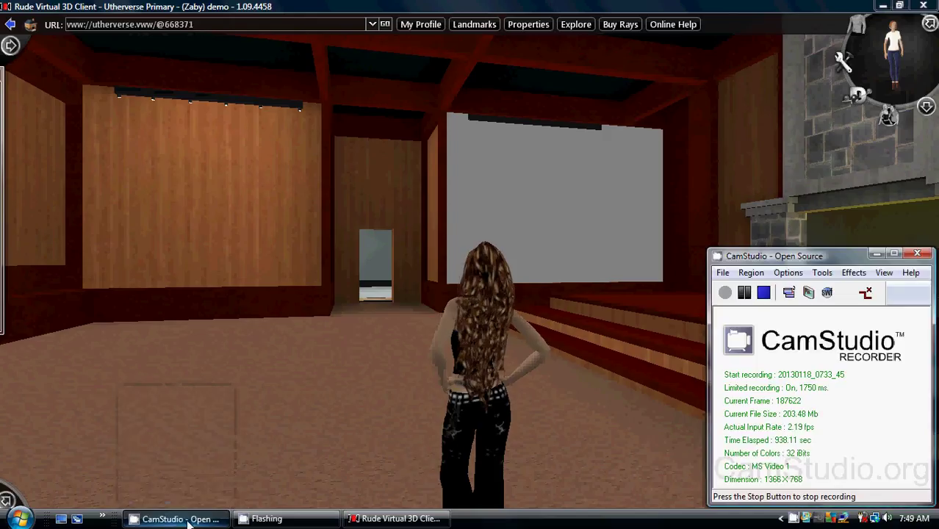